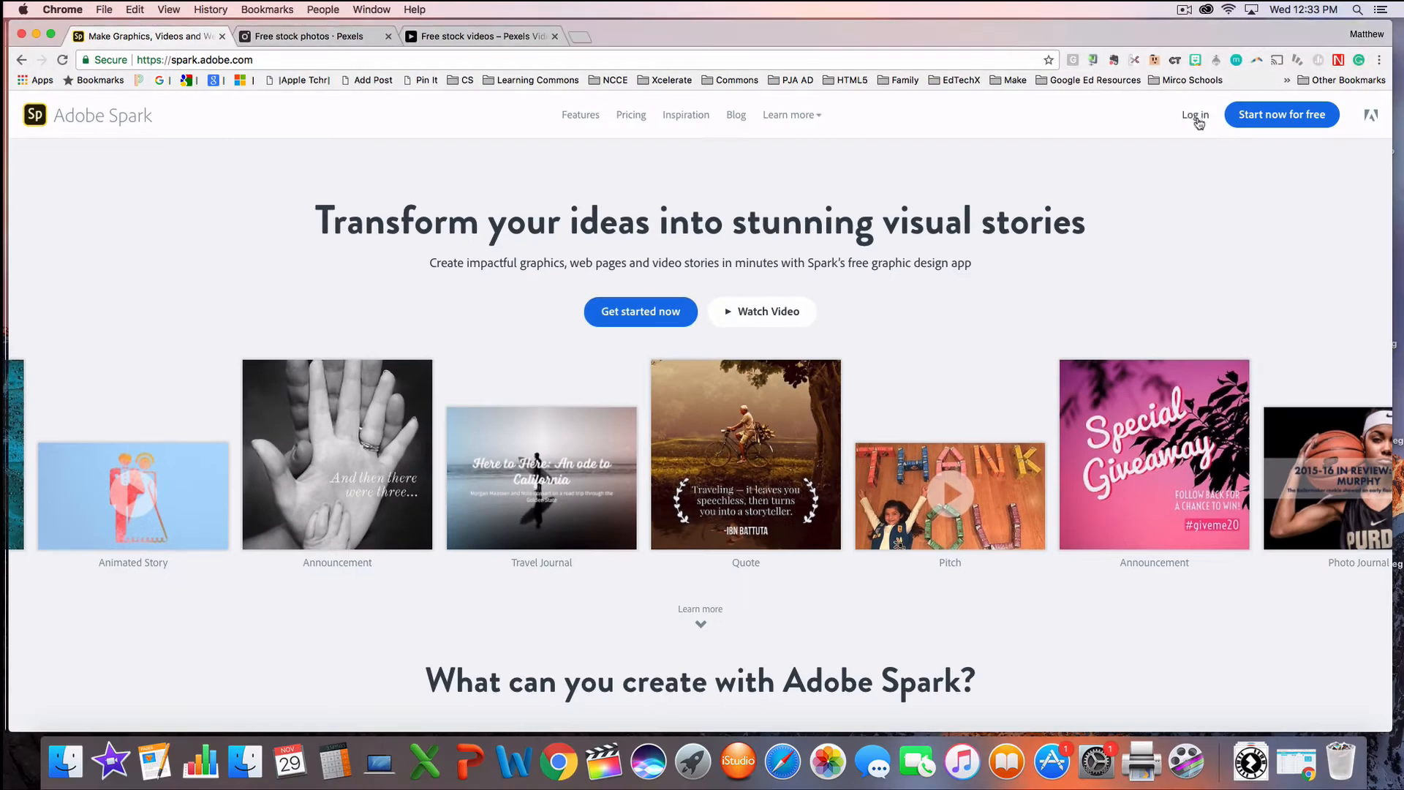
Step: Log in to Adobe Spark with the first listed Google account, backing out of the Terms of Use page for the other account
{"action": "left_click", "coordinate": [1384, 137]}
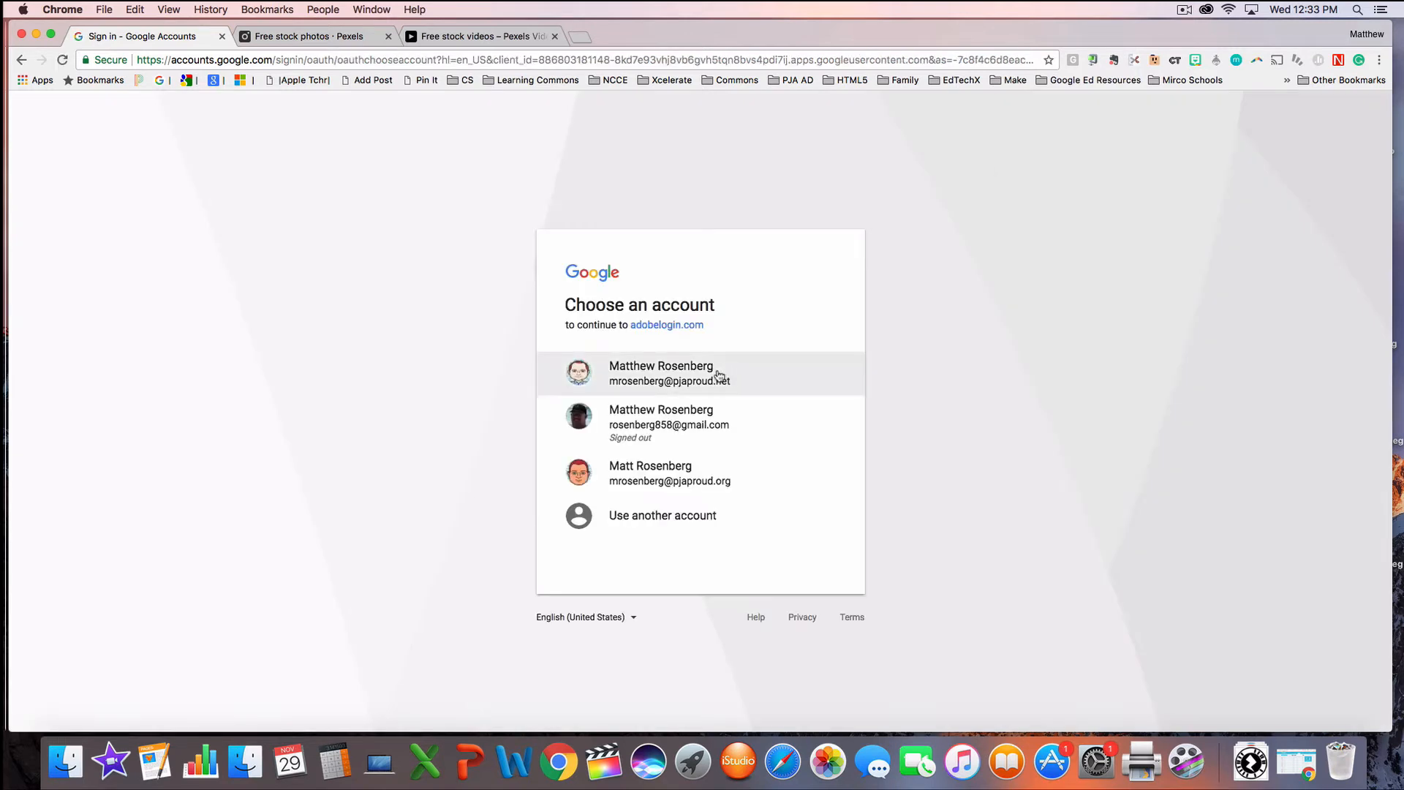
{"action": "left_click", "coordinate": [625, 469]}
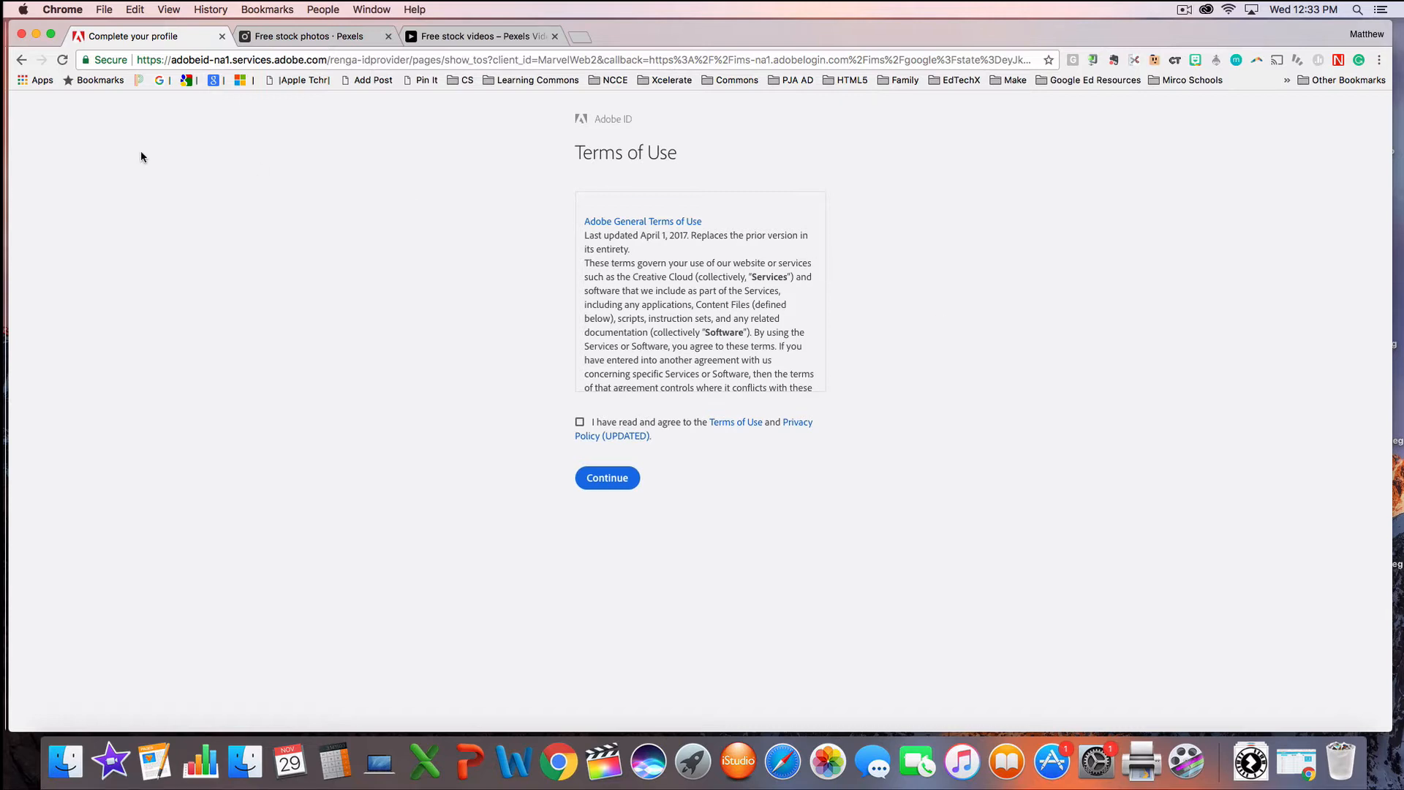
{"action": "left_click", "coordinate": [22, 62]}
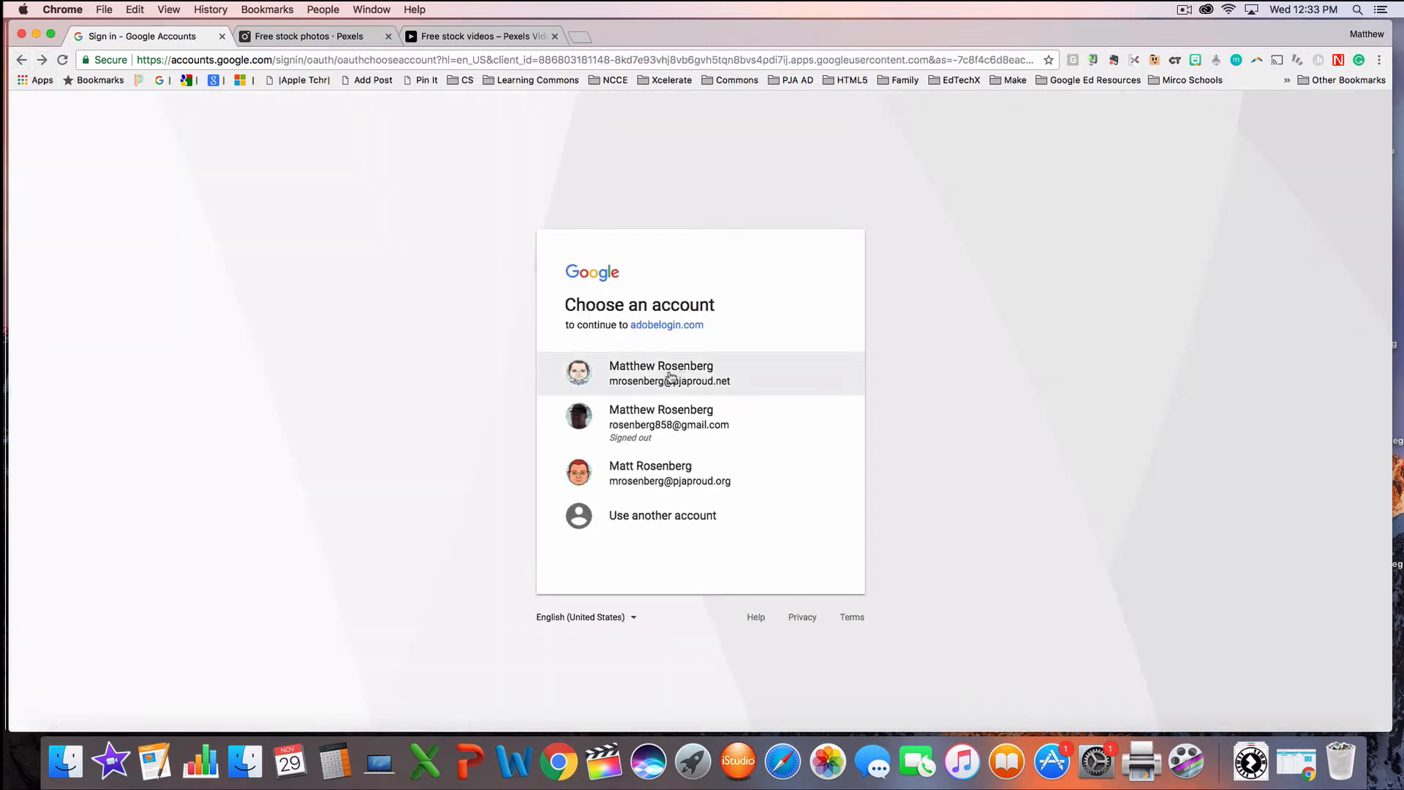
{"action": "left_click", "coordinate": [670, 376]}
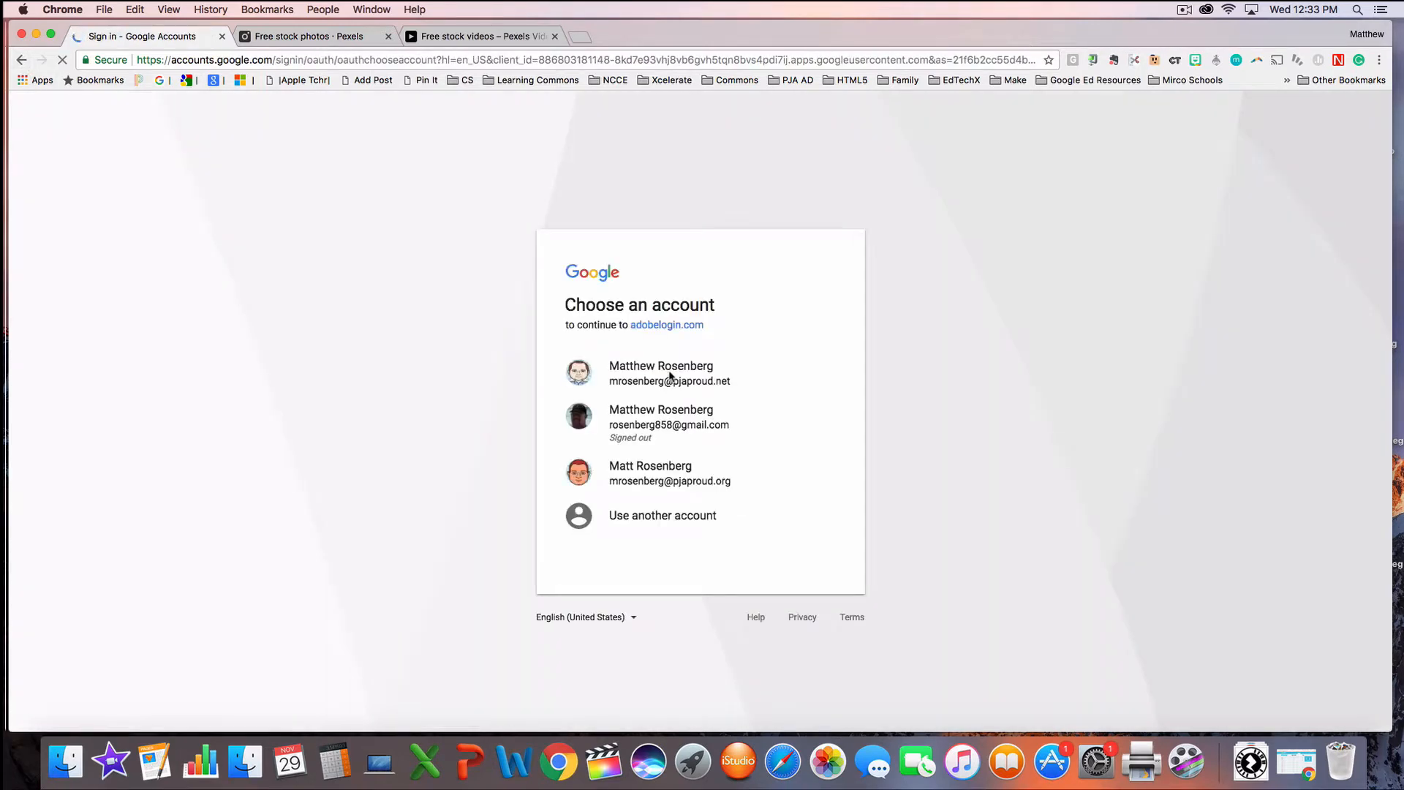
{"action": "left_click", "coordinate": [669, 376]}
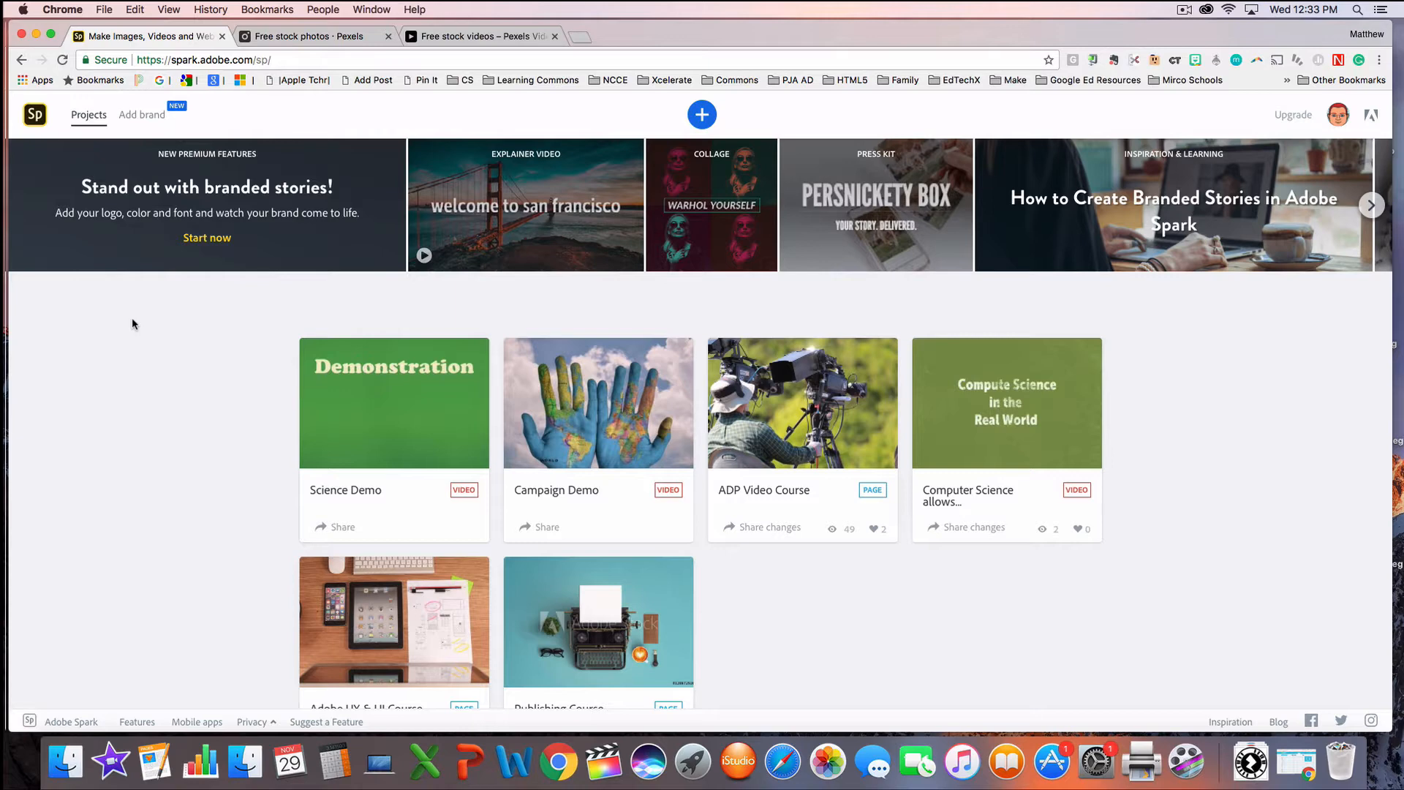
Step: Create a new video project with the title "test"
{"action": "scroll", "coordinate": [134, 317], "scroll_direction": "down", "scroll_amount": 2}
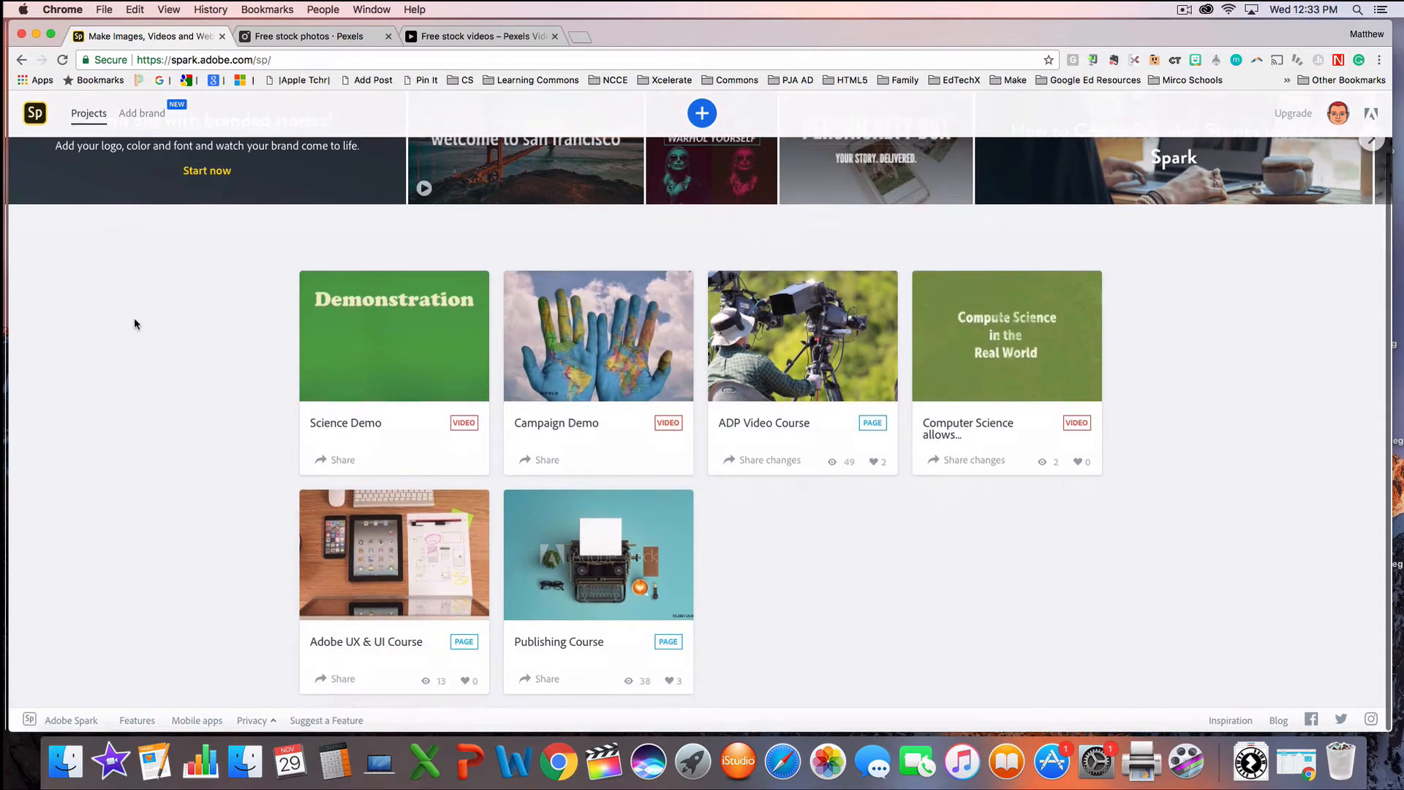
{"action": "scroll", "coordinate": [134, 318], "scroll_direction": "up", "scroll_amount": 2}
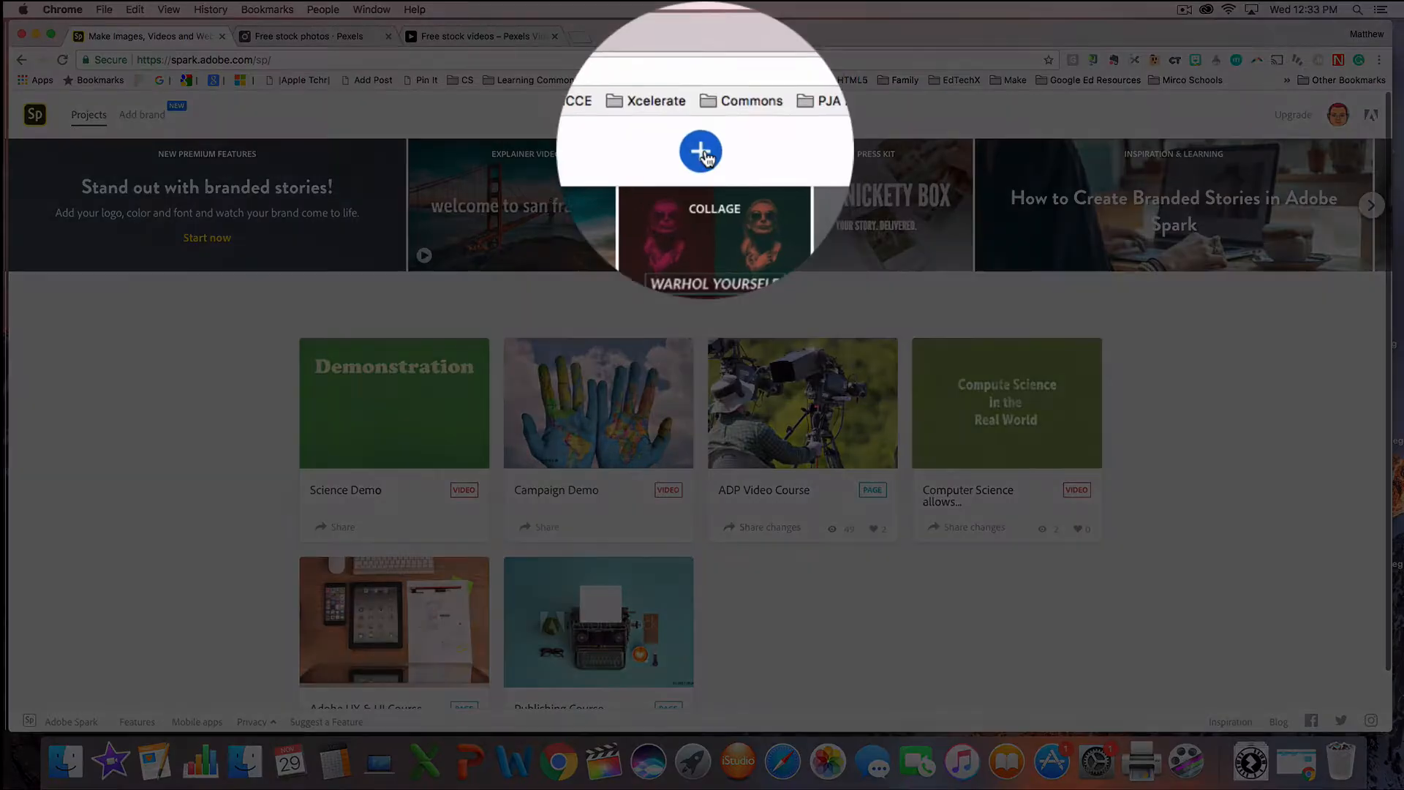
{"action": "left_click", "coordinate": [702, 154]}
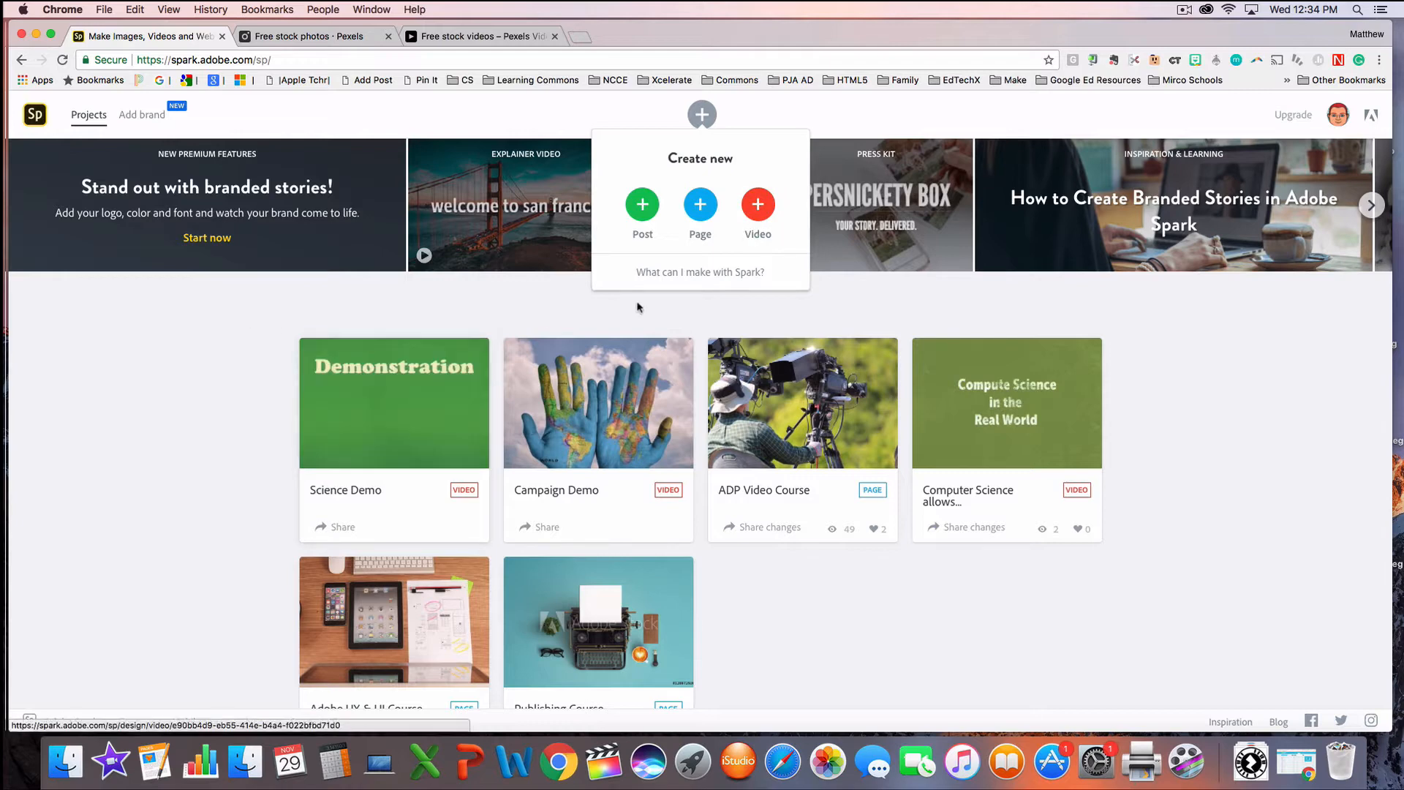
{"action": "left_click", "coordinate": [753, 214]}
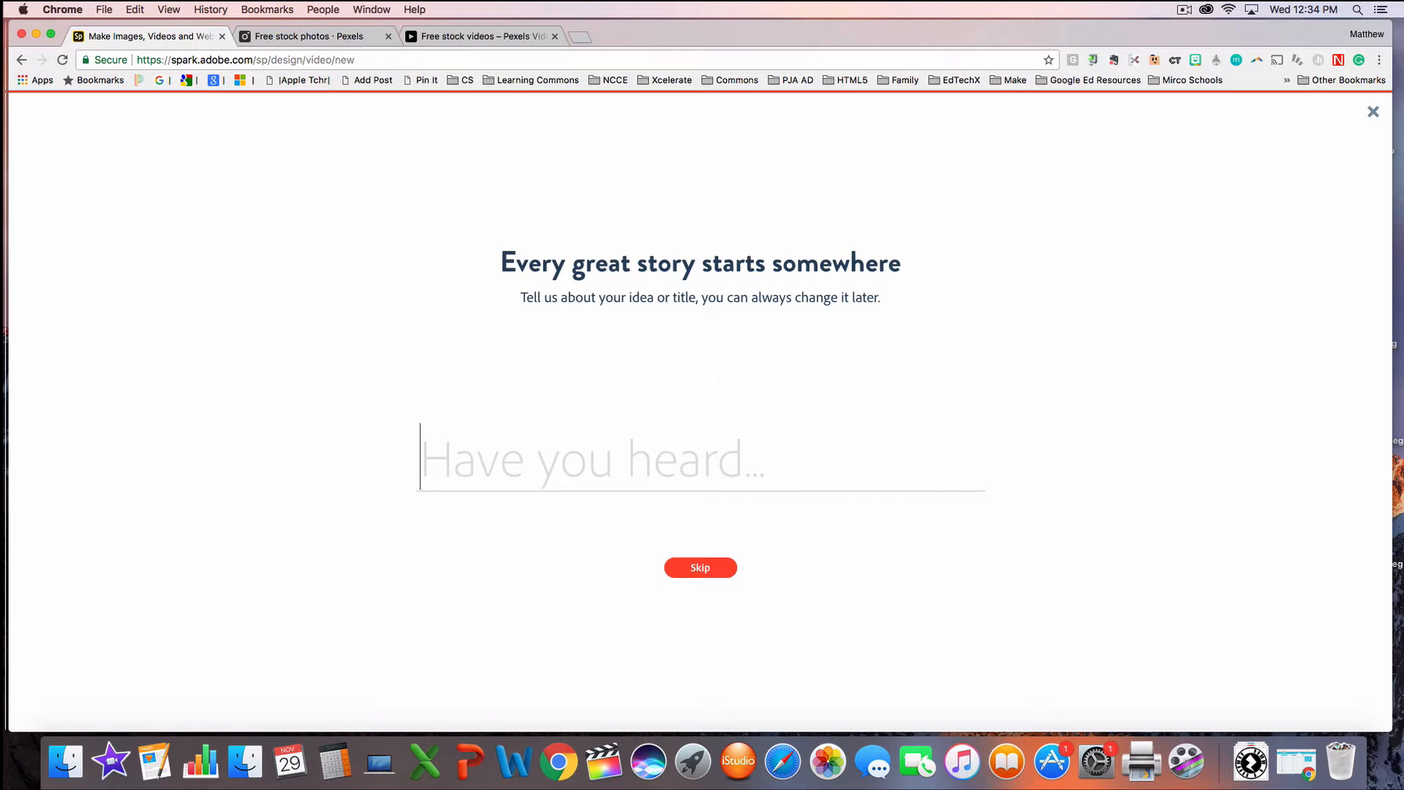
{"action": "type", "text": "test"}
{"action": "left_click", "coordinate": [698, 568]}
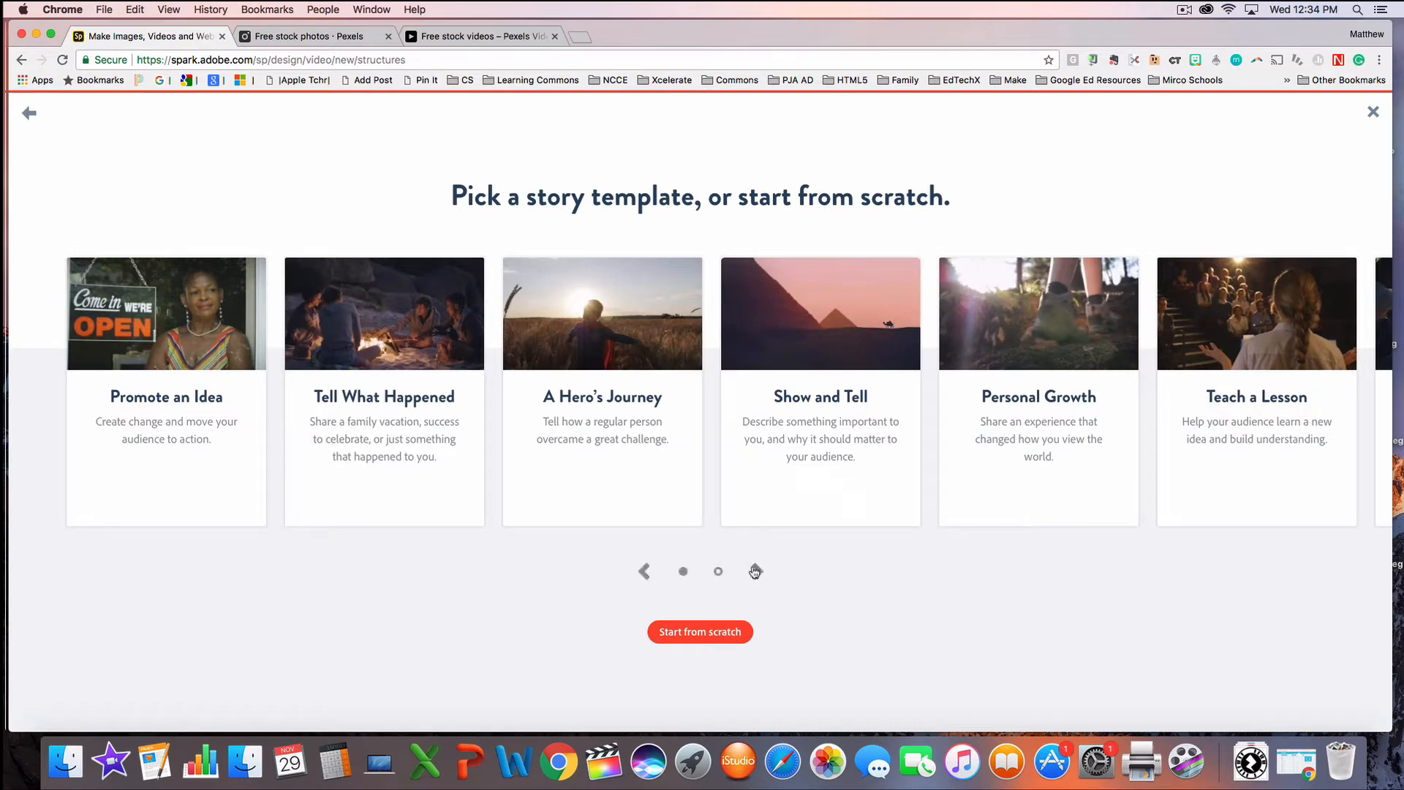
Step: Start the video from the Make Up My Own story template and dismiss the new themes notice
{"action": "left_click", "coordinate": [757, 572]}
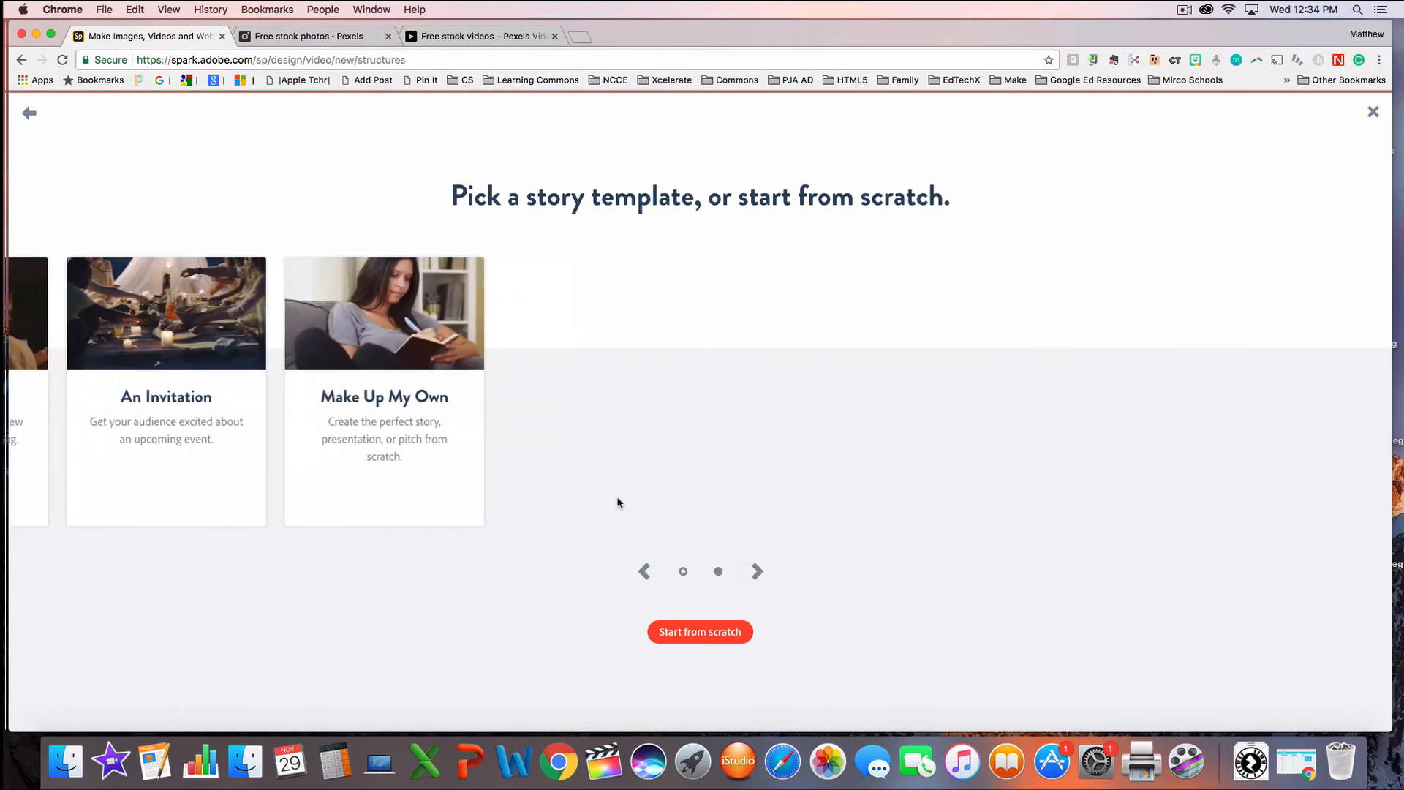
{"action": "mouse_move", "coordinate": [370, 359]}
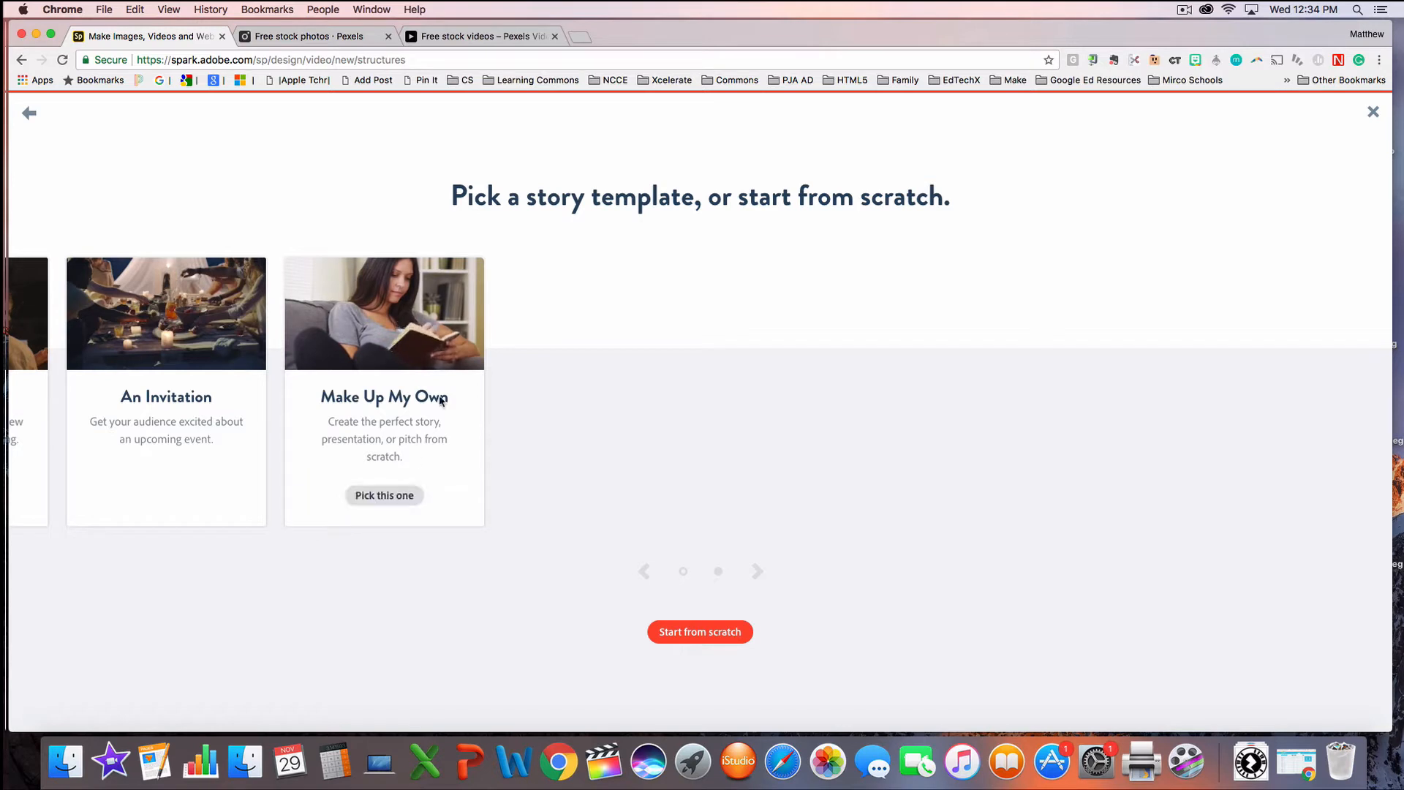
{"action": "left_click", "coordinate": [381, 498]}
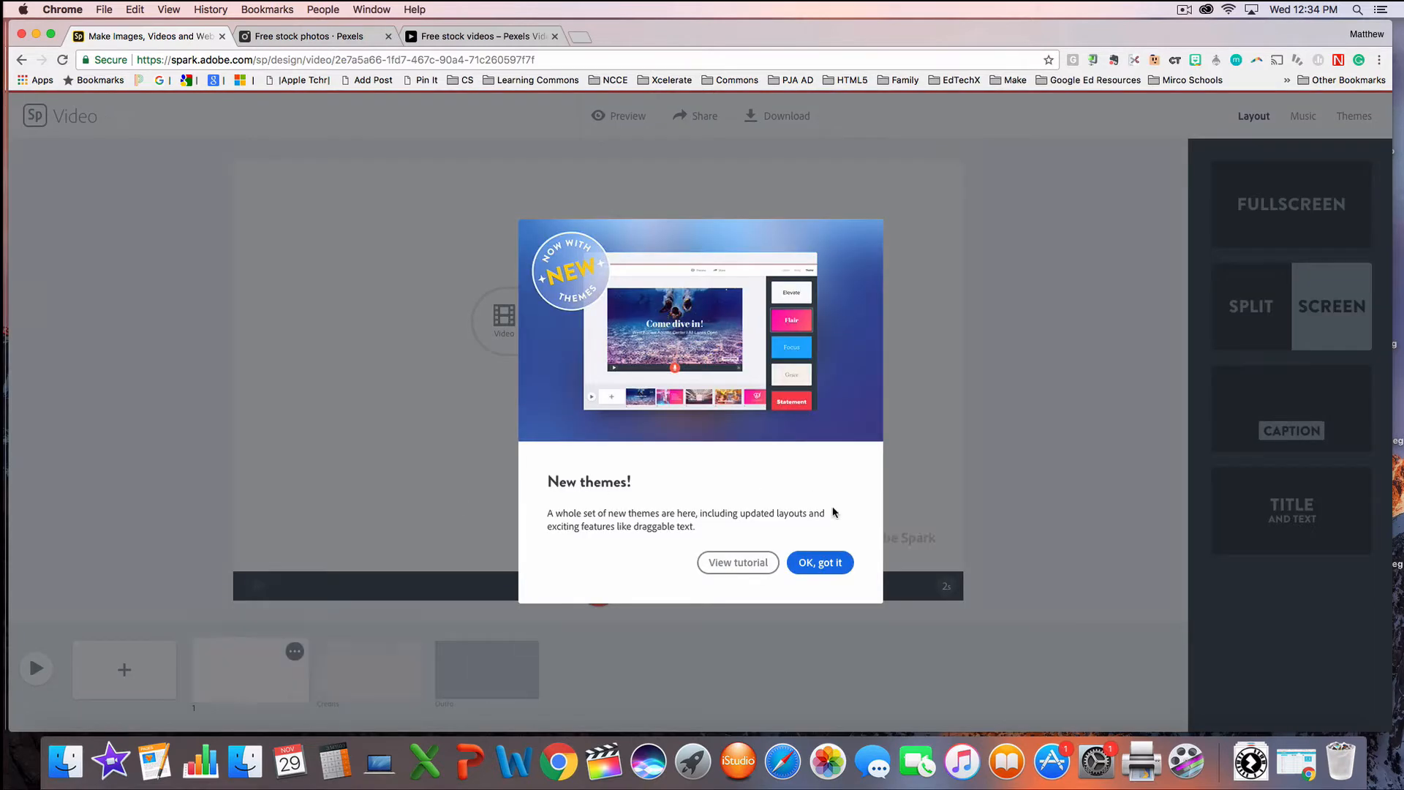
{"action": "left_click", "coordinate": [820, 562]}
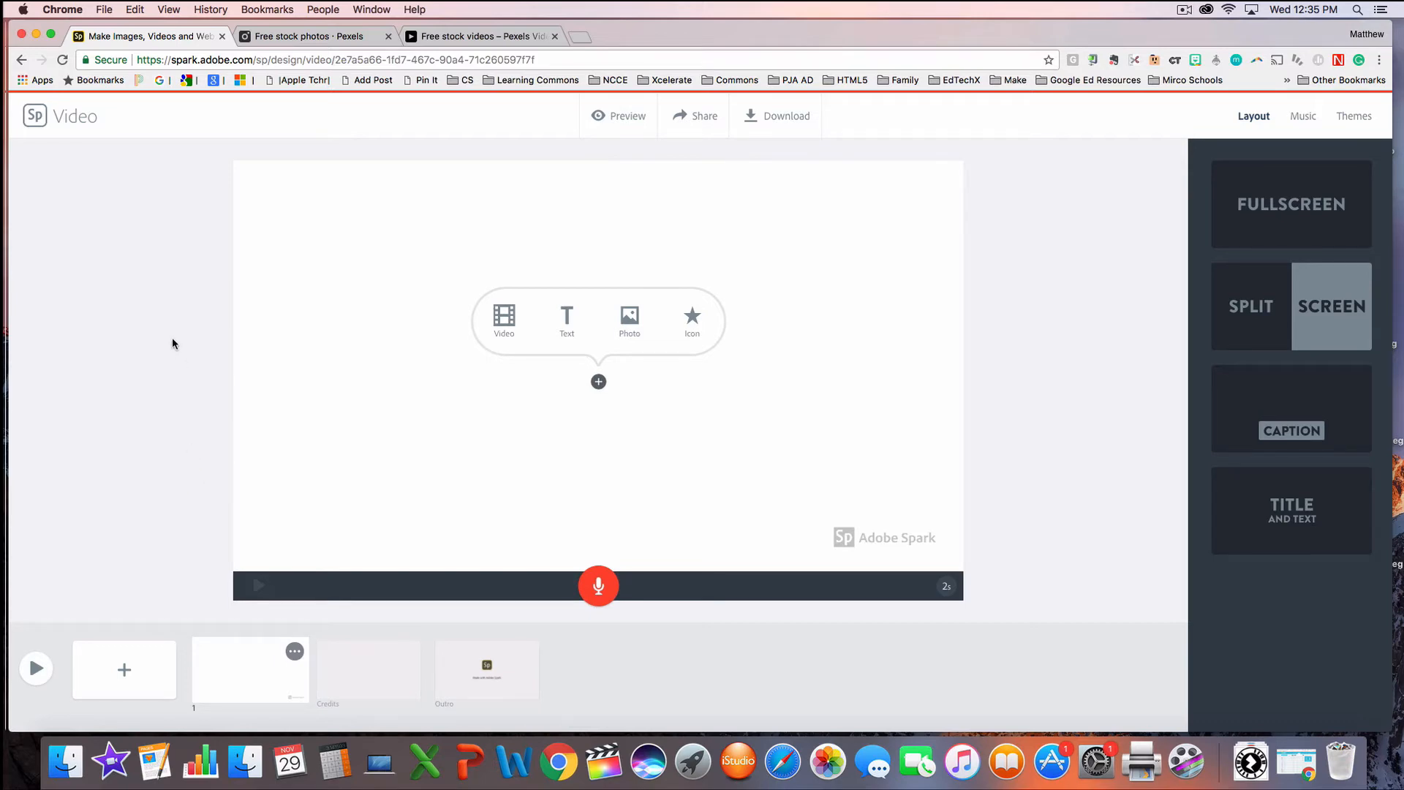
Step: Go back to the projects list and reopen the test video, signing in again with the first Google account
{"action": "left_click", "coordinate": [33, 118]}
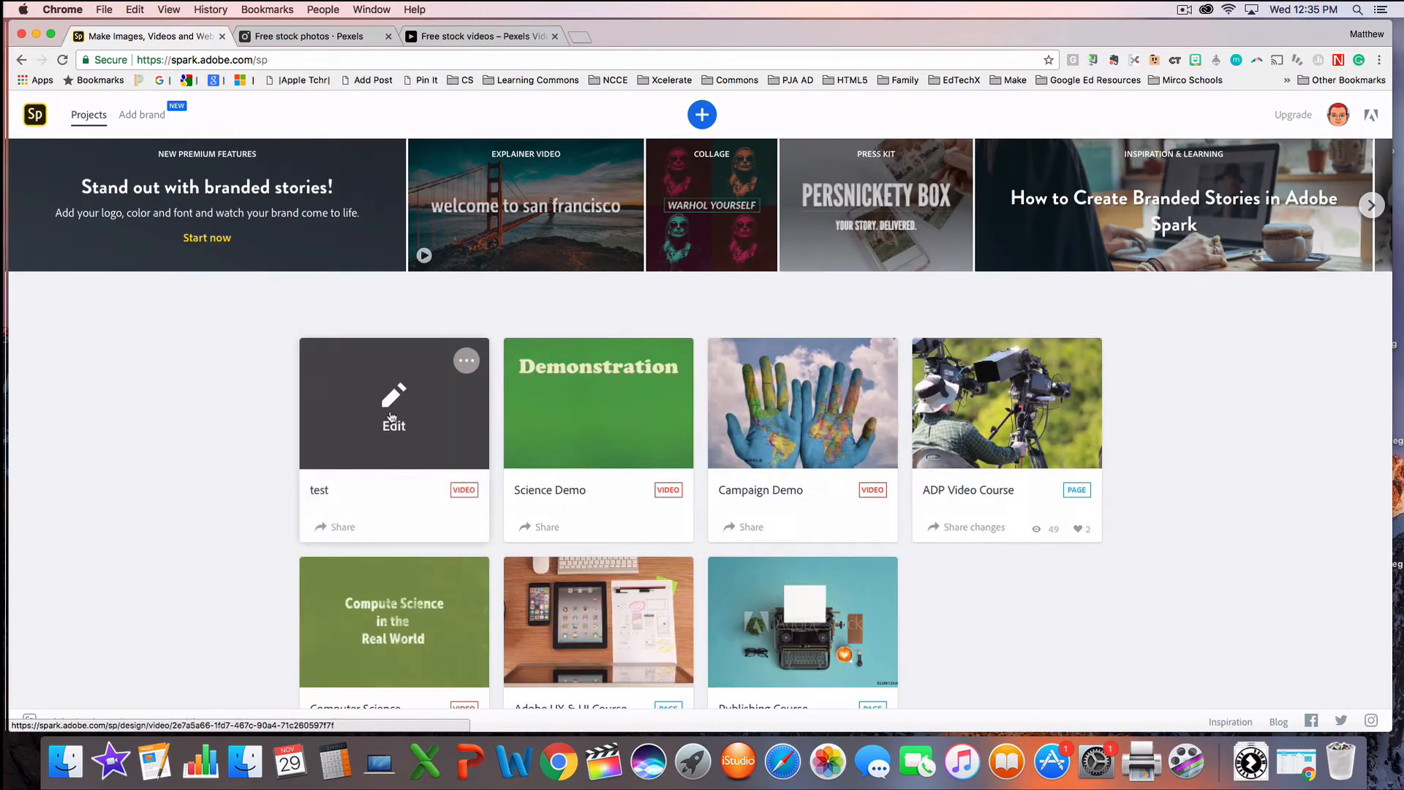
{"action": "left_click", "coordinate": [392, 417]}
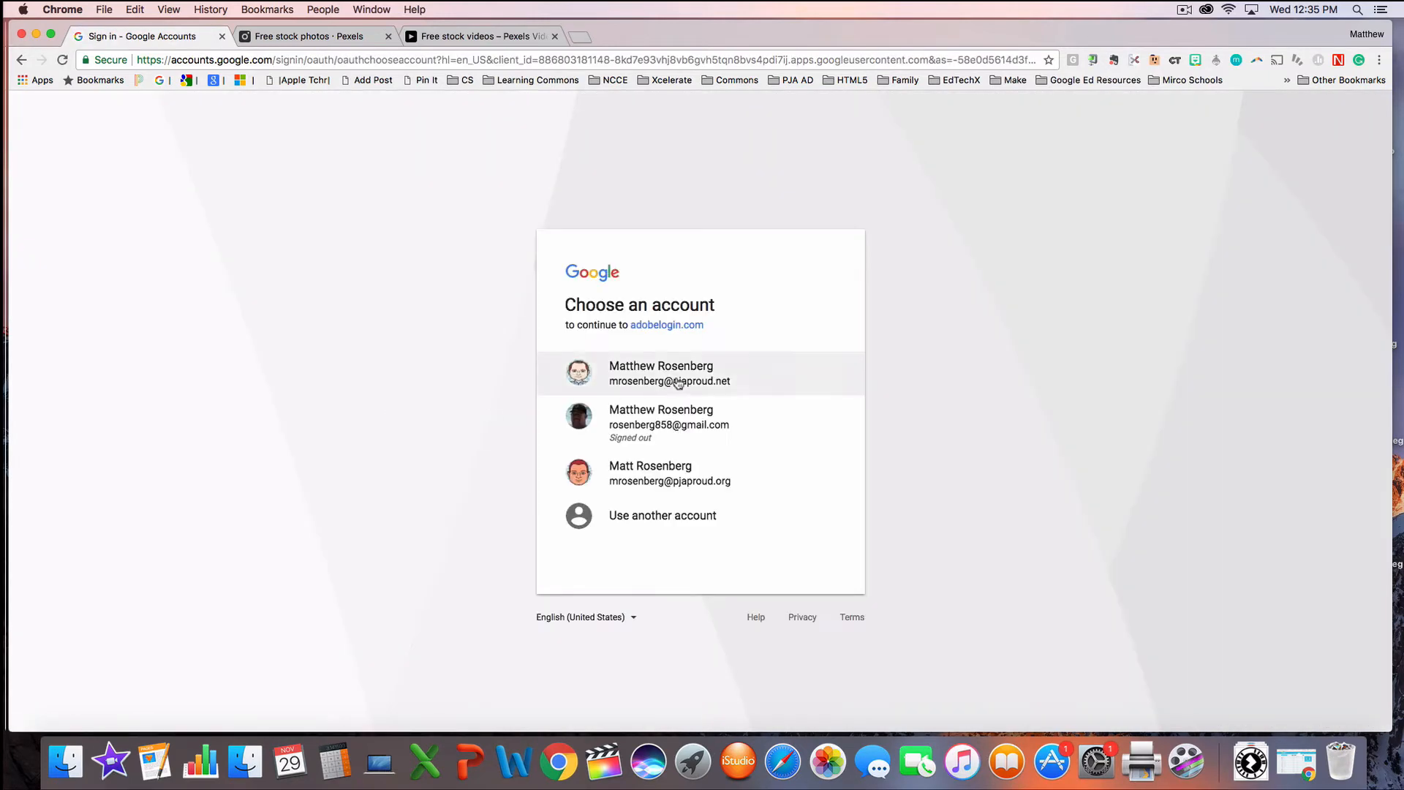
{"action": "left_click", "coordinate": [711, 368]}
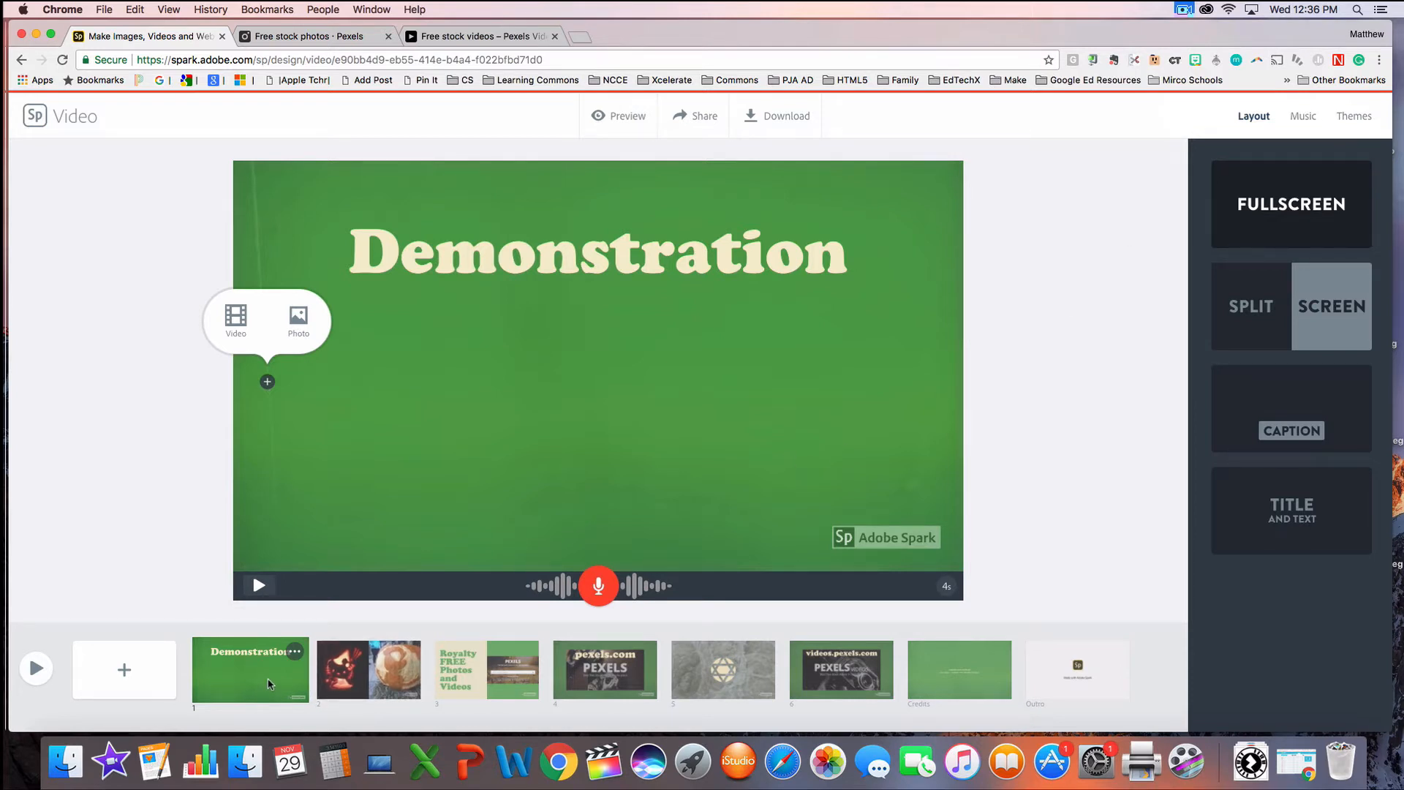
Step: Review slides 2 through 6 of the Demonstration video one after another
{"action": "left_click", "coordinate": [364, 686]}
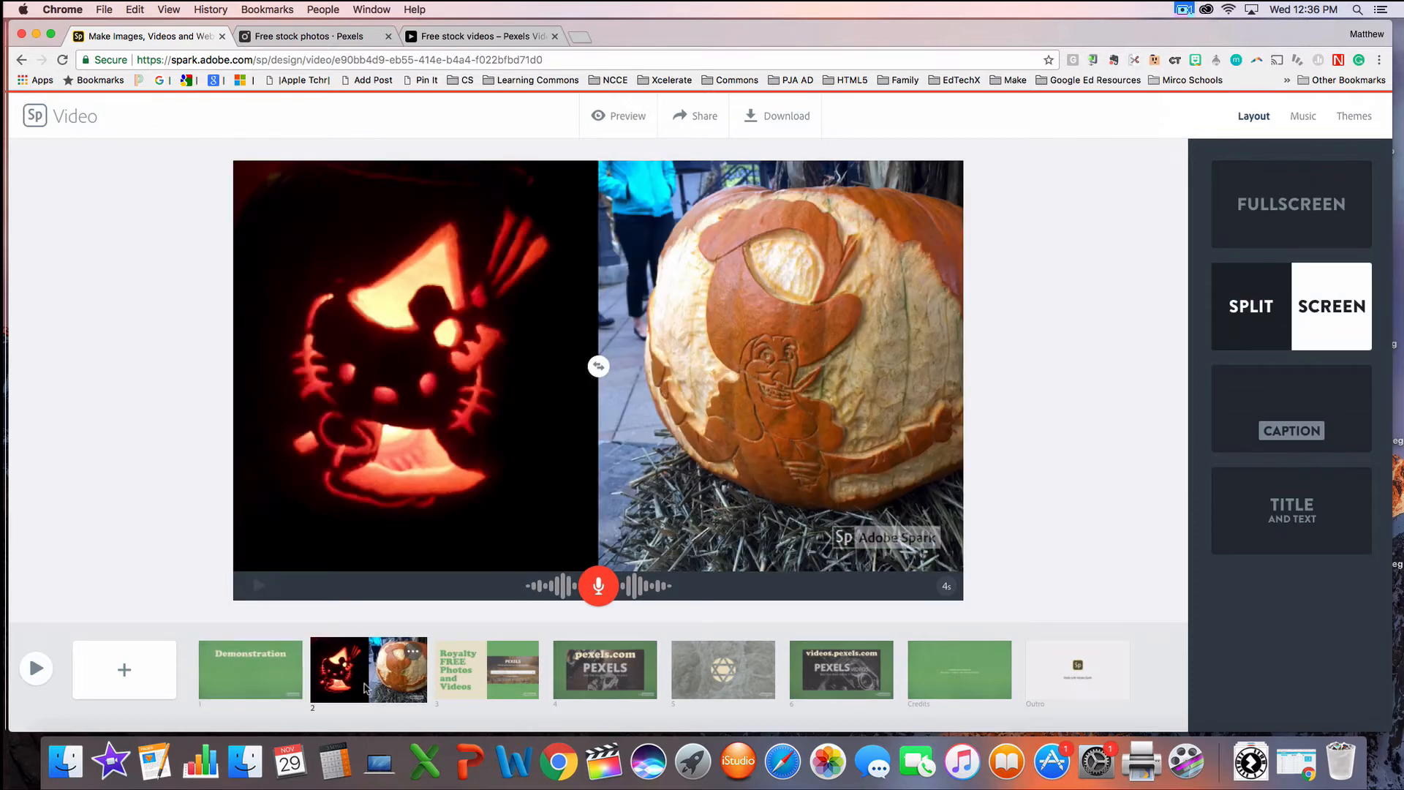
{"action": "left_click", "coordinate": [449, 682]}
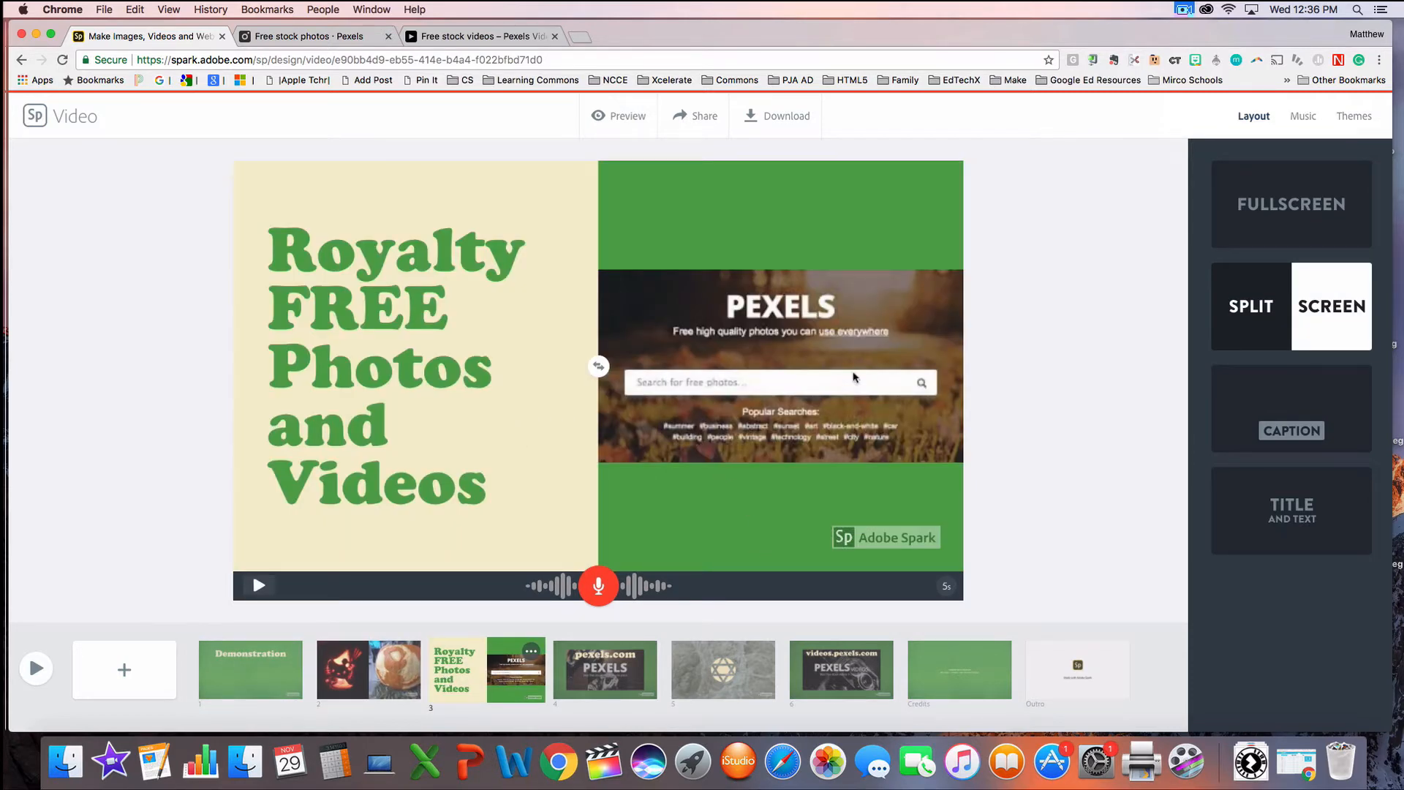
{"action": "left_click", "coordinate": [585, 662]}
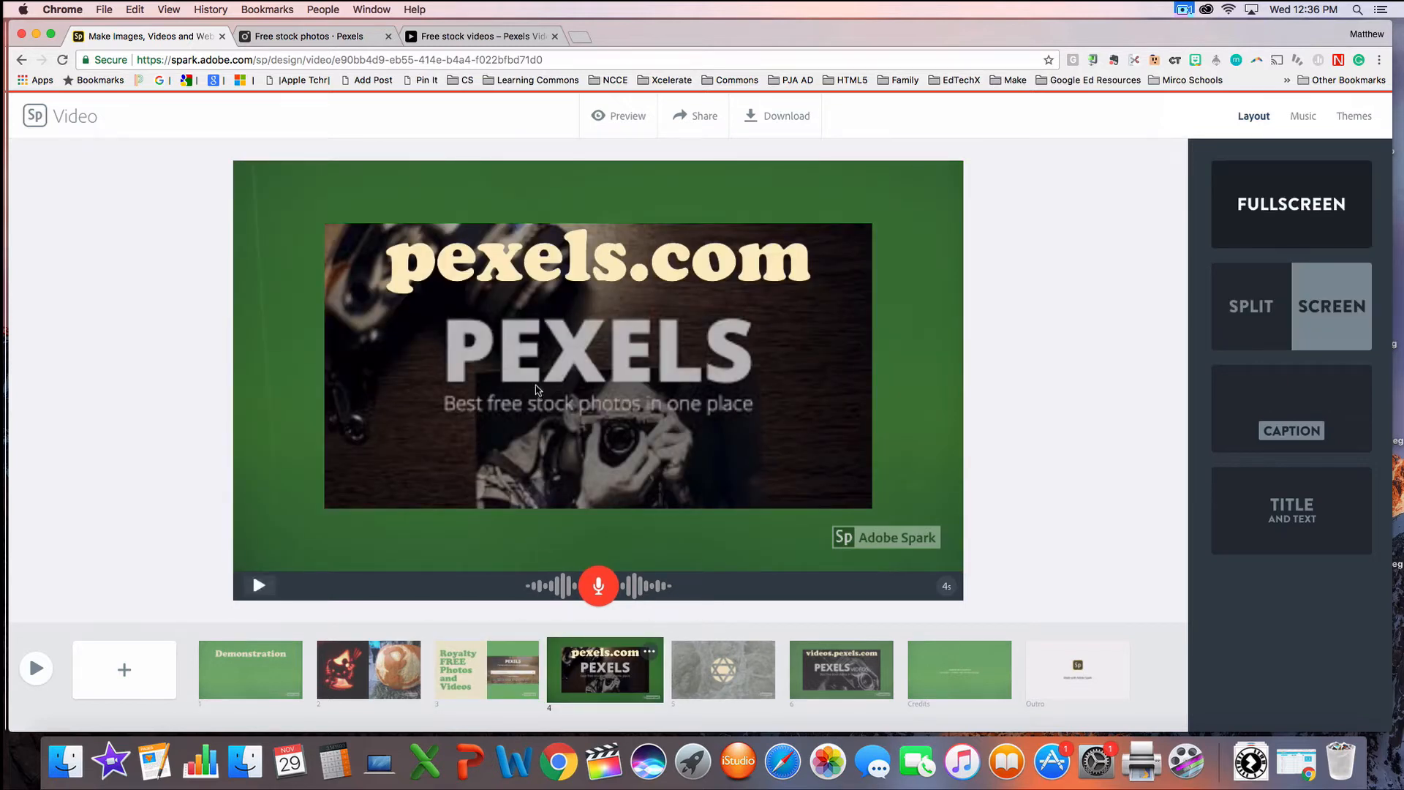
{"action": "left_click", "coordinate": [720, 691]}
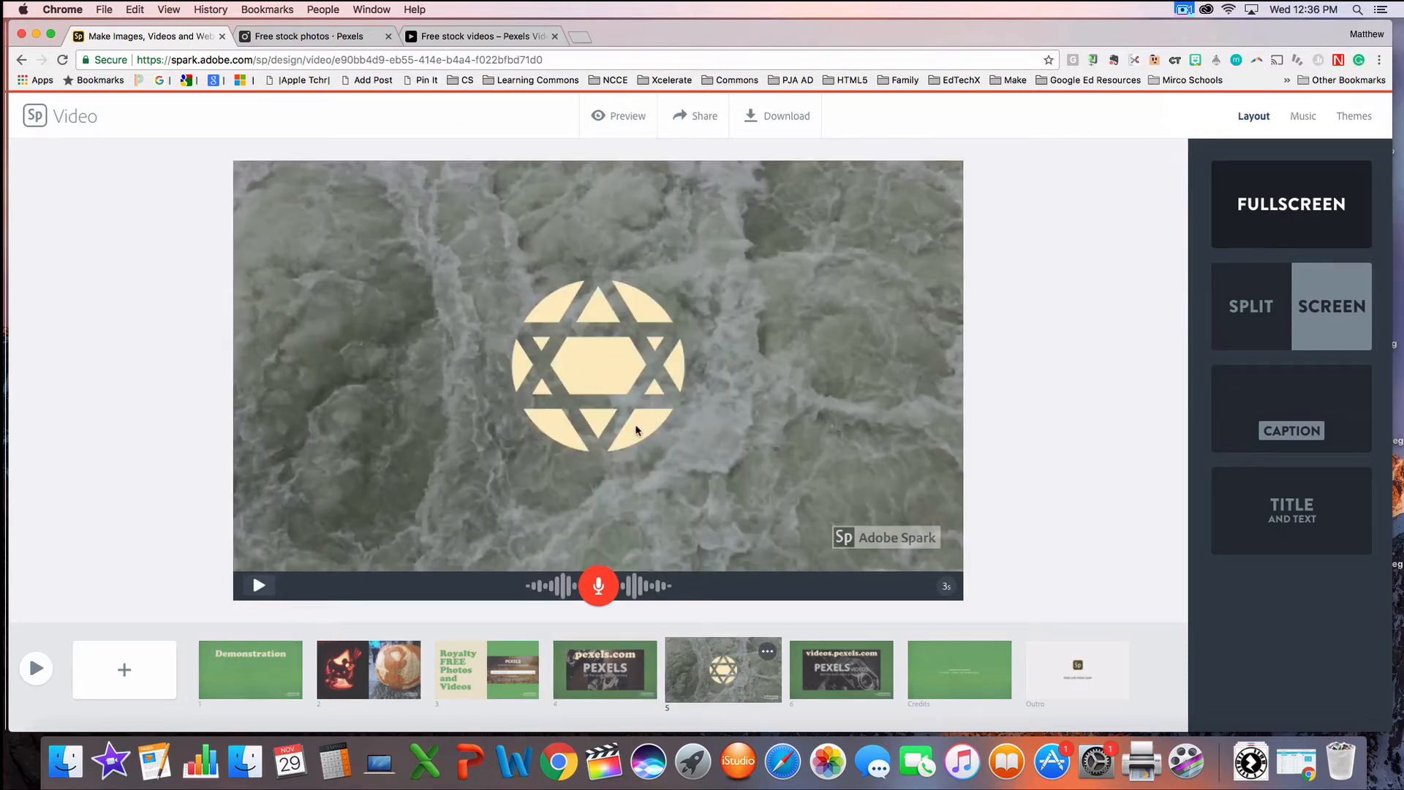
{"action": "left_click", "coordinate": [830, 669]}
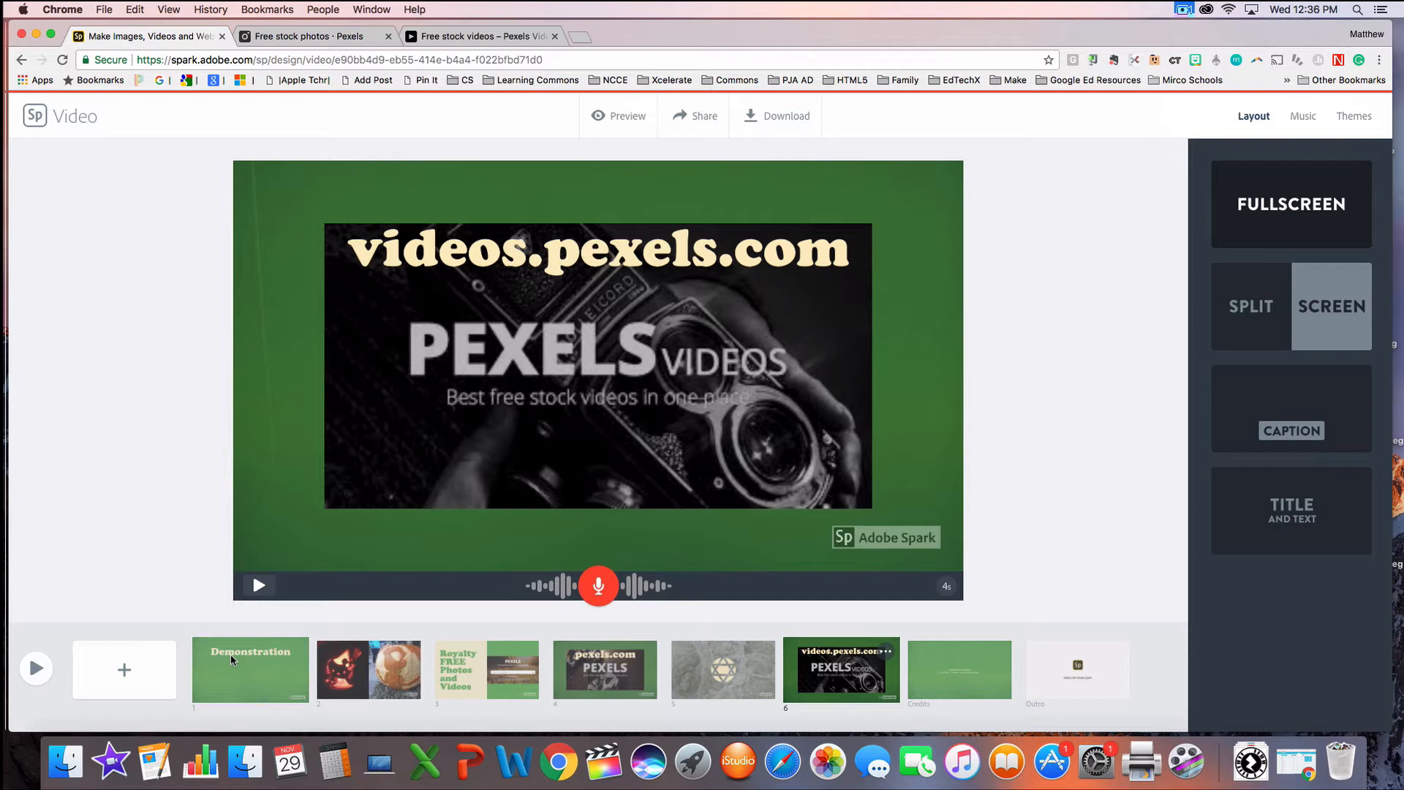
Step: Search the Pexels photo site for "green" and browse through the results
{"action": "left_click", "coordinate": [300, 38]}
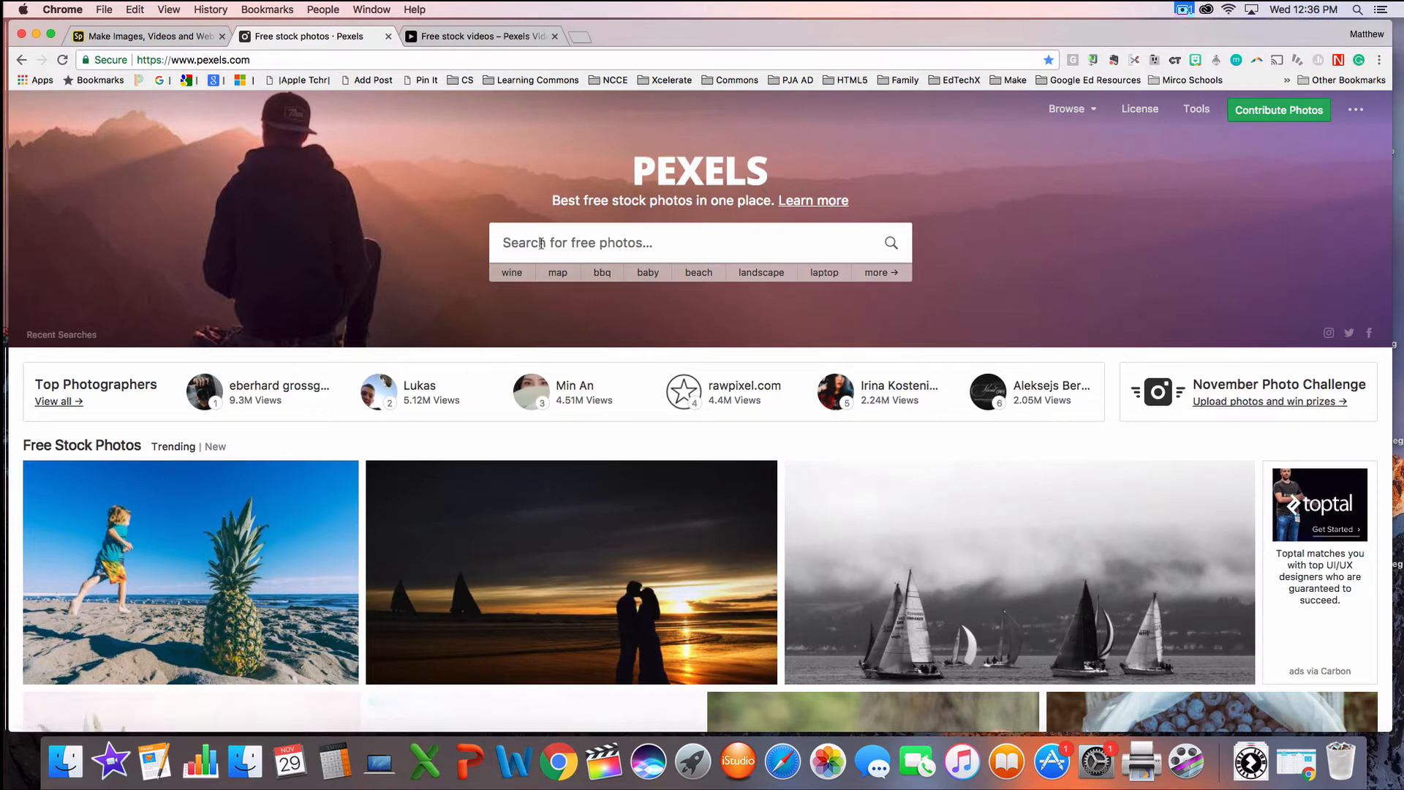
{"action": "type", "text": "green"}
{"action": "key", "text": "Return"}
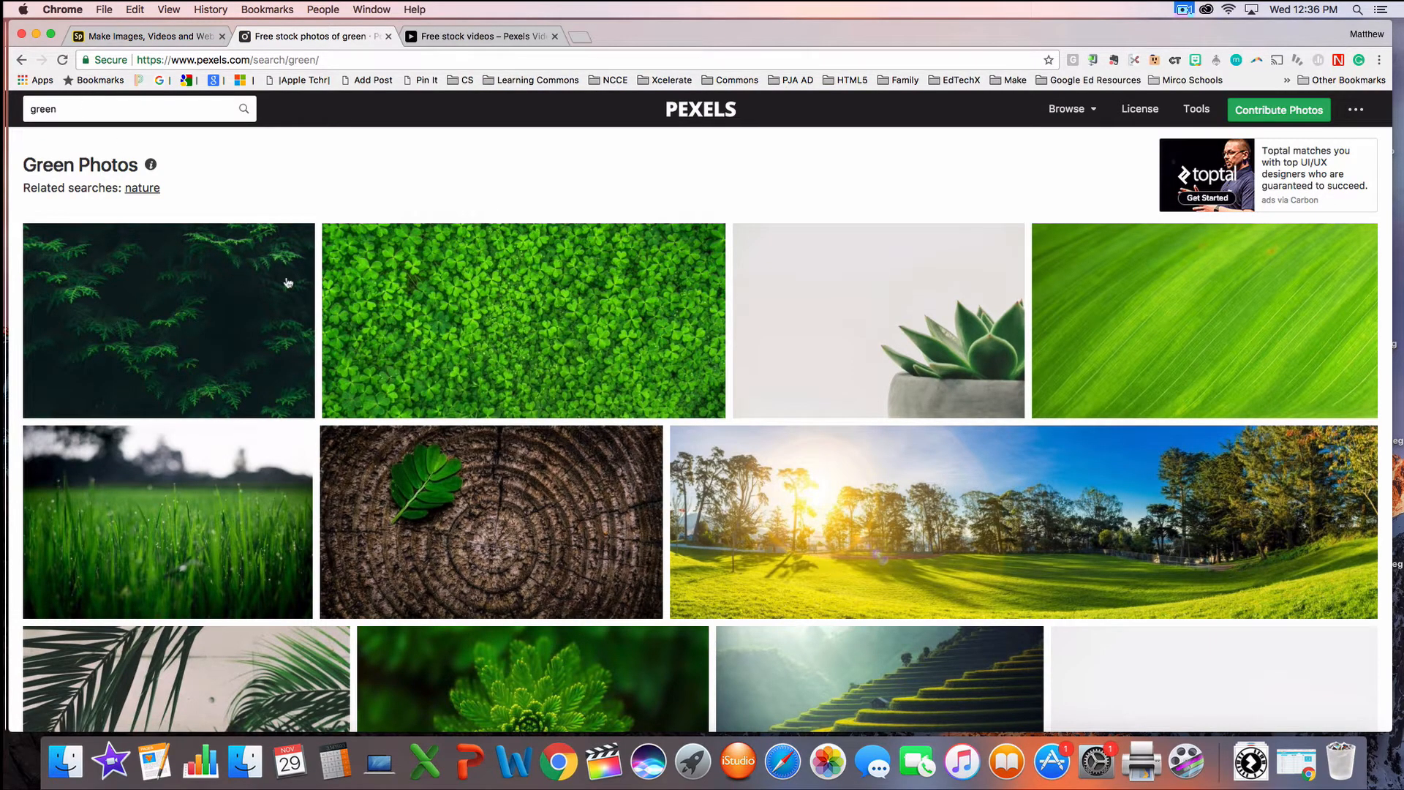
{"action": "scroll", "coordinate": [497, 426], "scroll_direction": "down", "scroll_amount": 20}
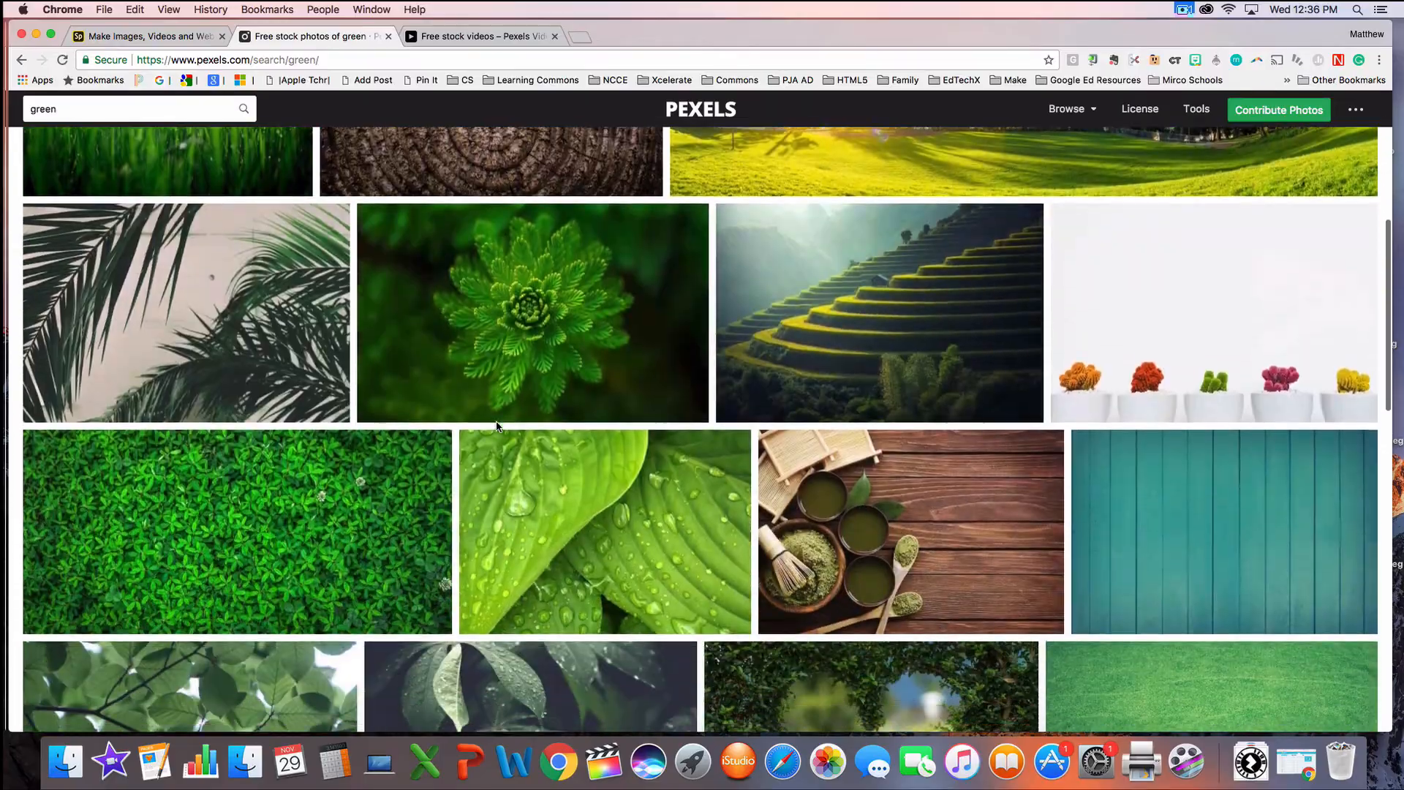
{"action": "scroll", "coordinate": [496, 427], "scroll_direction": "down", "scroll_amount": 20}
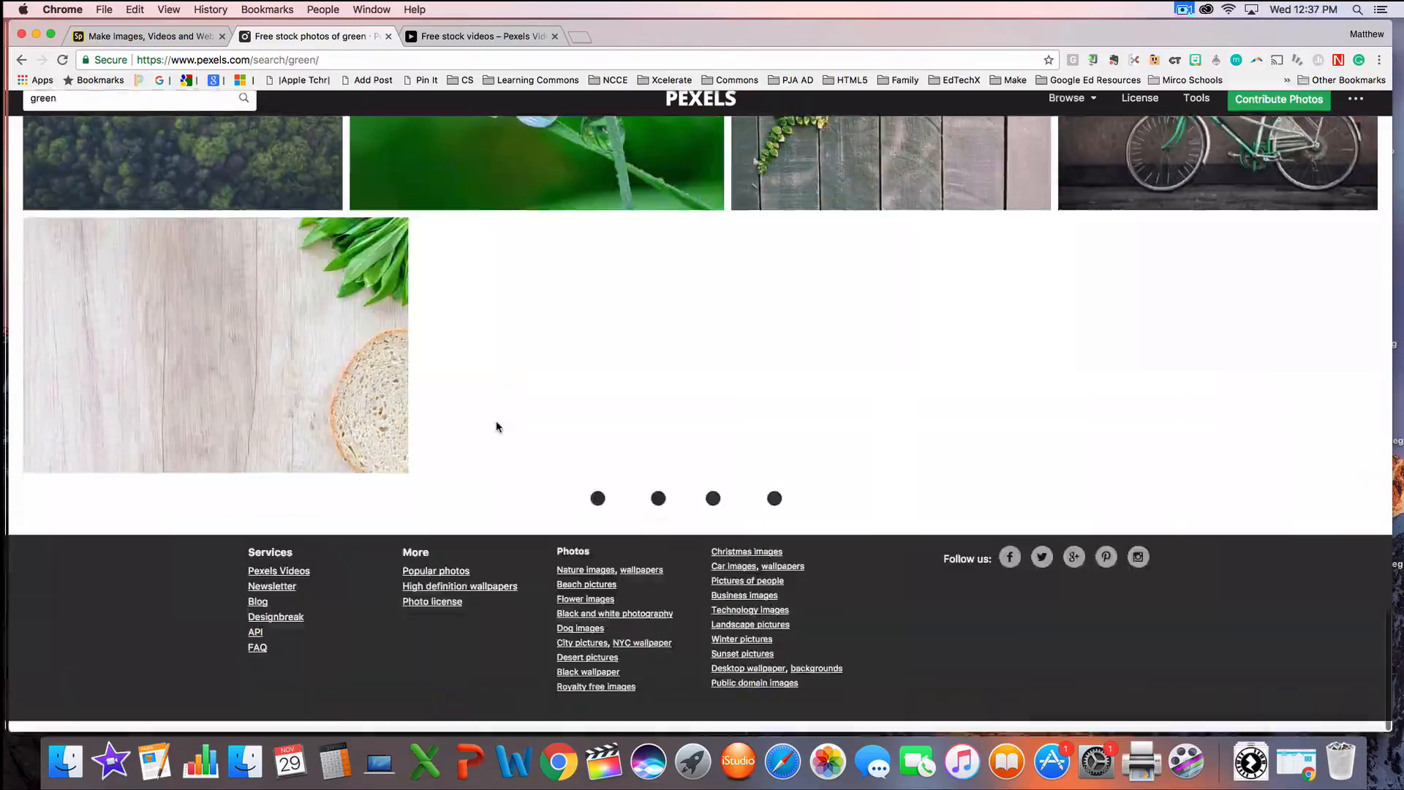
{"action": "scroll", "coordinate": [496, 426], "scroll_direction": "up", "scroll_amount": 15}
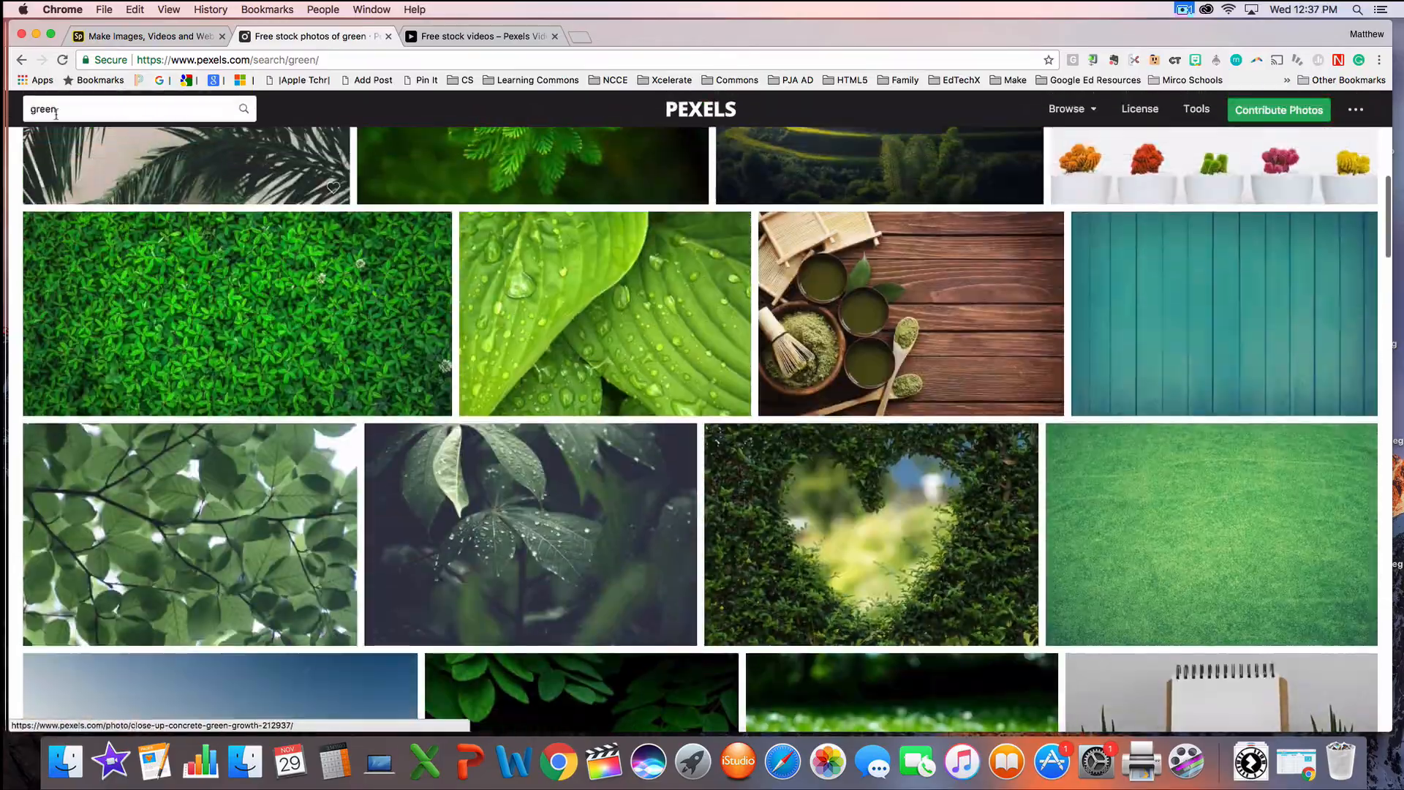
Step: Search Pexels photos for "vote", browse the results, and view the Pexels Videos site
{"action": "left_click_drag", "start_coordinate": [58, 109], "coordinate": [4, 101]}
{"action": "type", "text": "vo"}
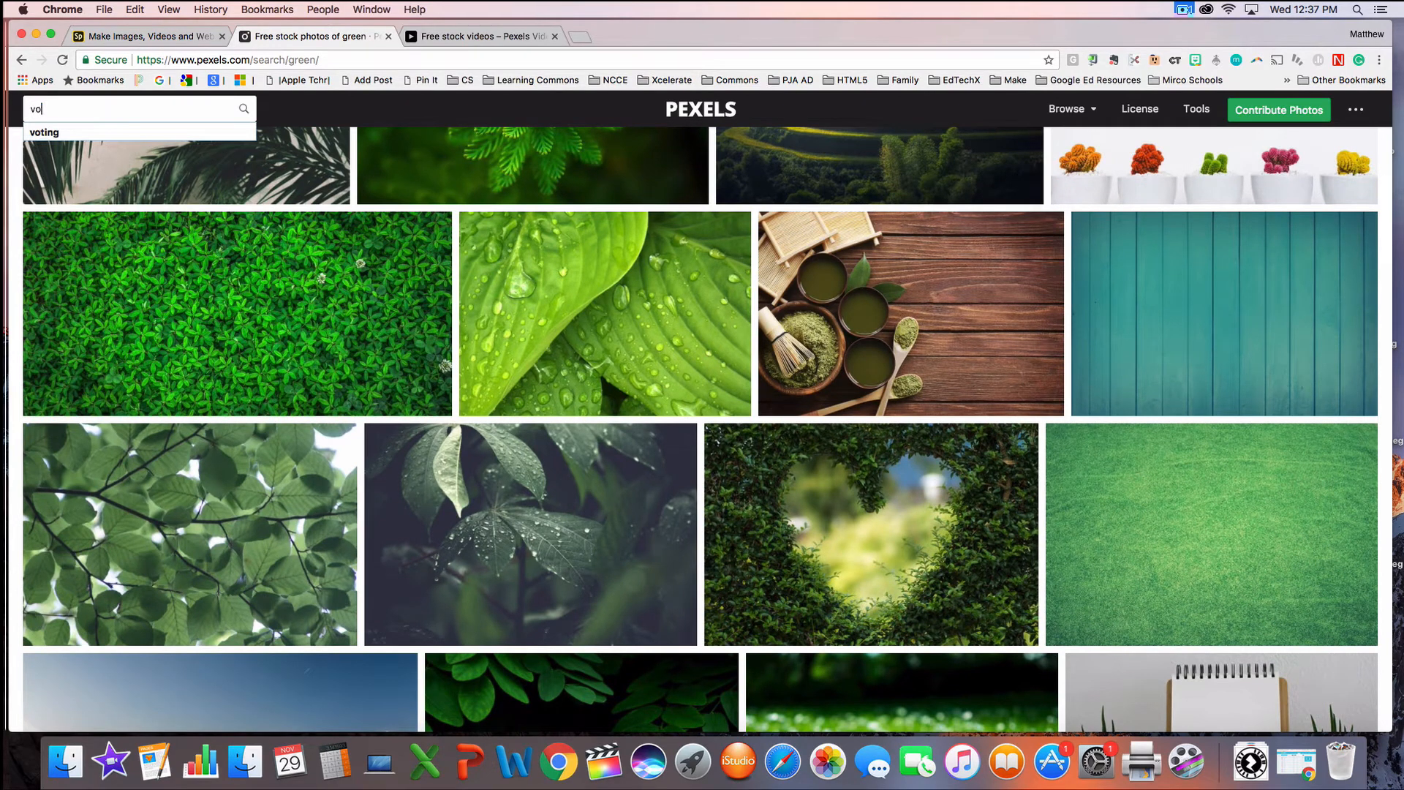
{"action": "type", "text": "te"}
{"action": "key", "text": "Return"}
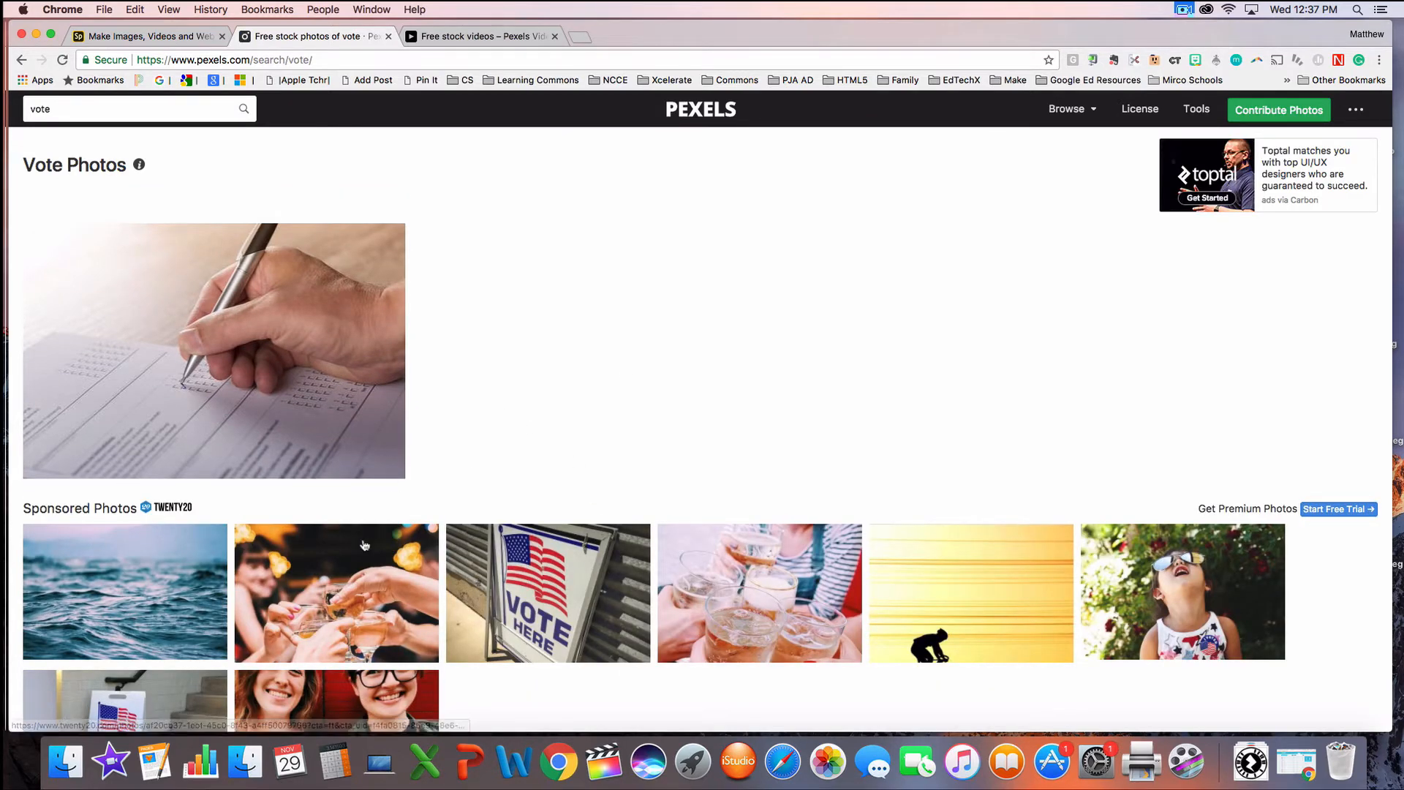
{"action": "scroll", "coordinate": [483, 539], "scroll_direction": "down", "scroll_amount": 1}
{"action": "scroll", "coordinate": [482, 539], "scroll_direction": "down", "scroll_amount": 4}
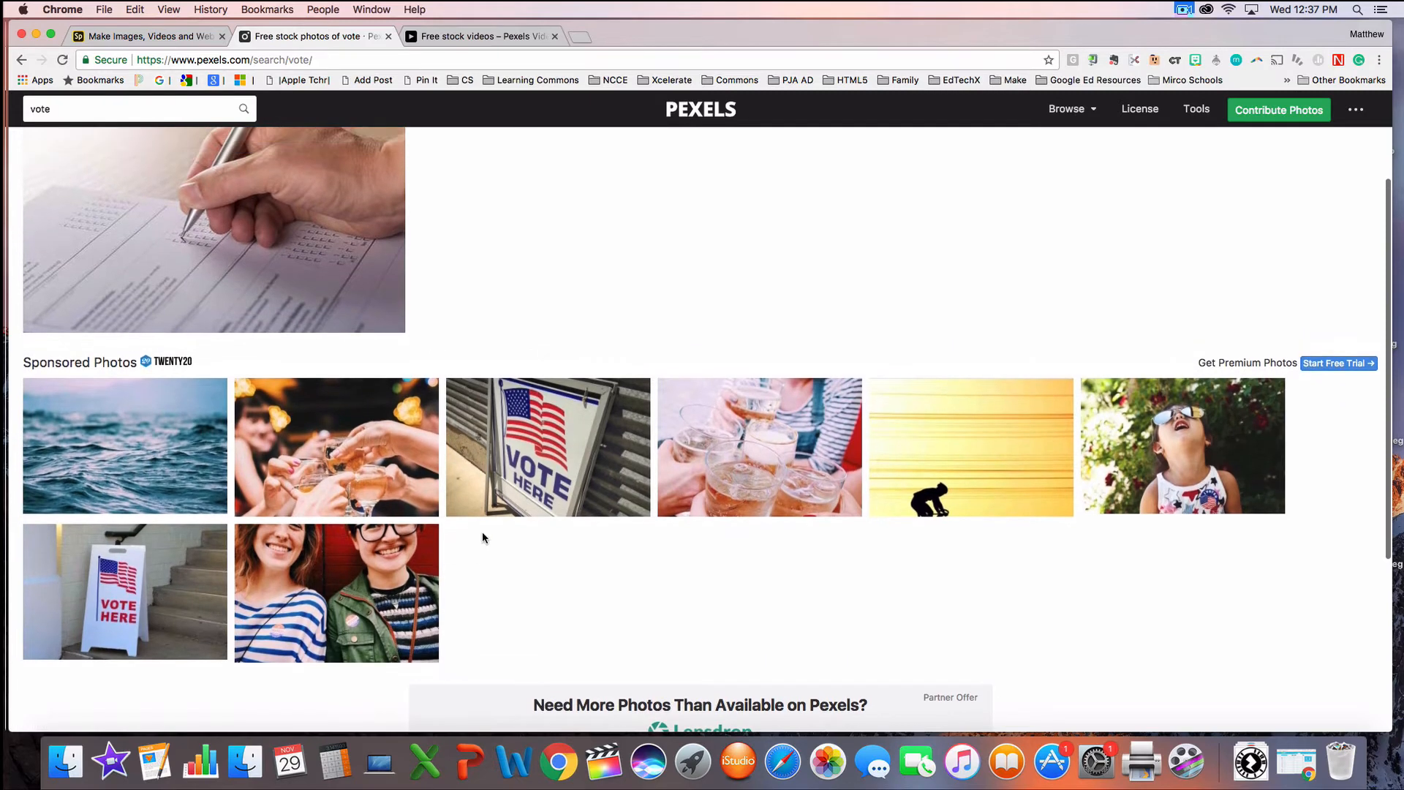
{"action": "scroll", "coordinate": [476, 540], "scroll_direction": "up", "scroll_amount": 4}
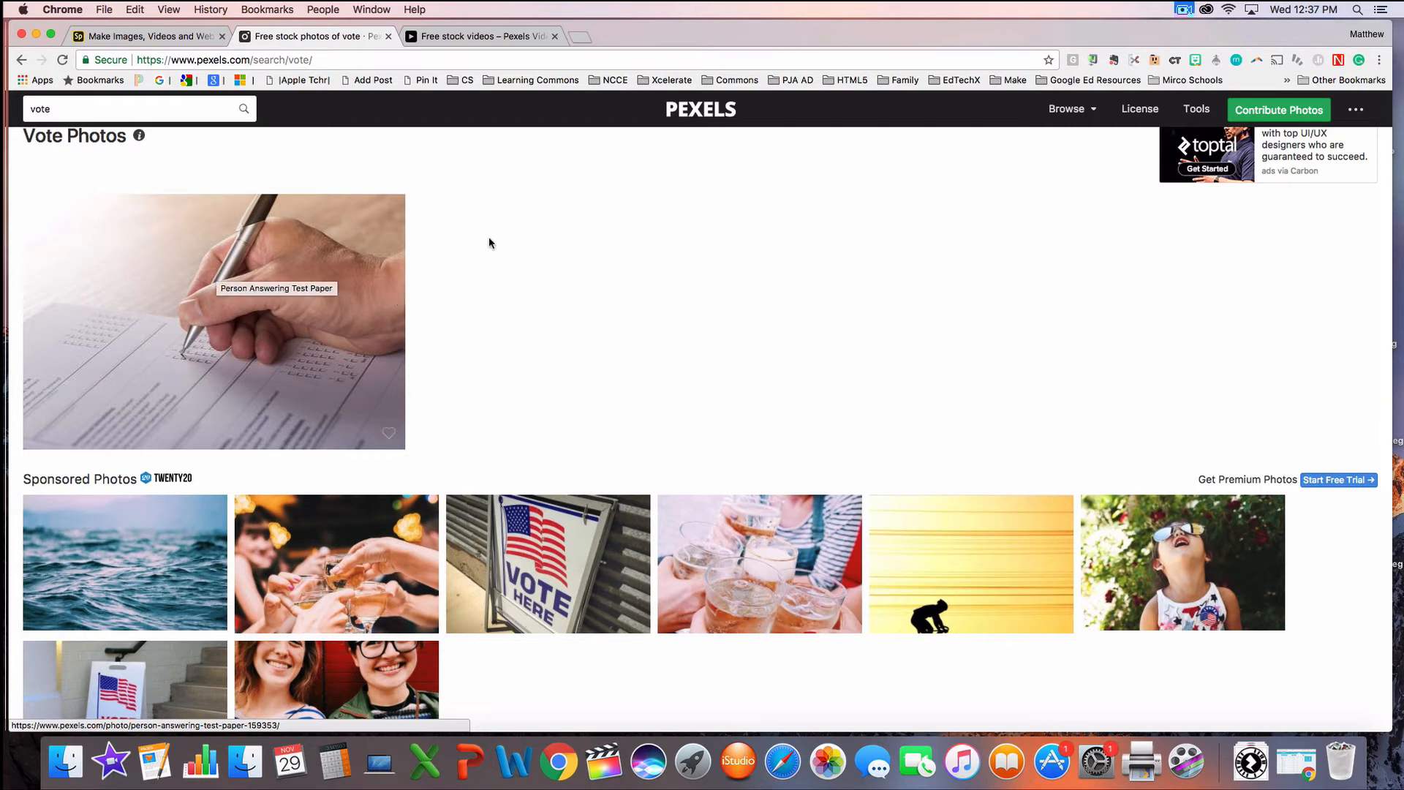
{"action": "left_click", "coordinate": [459, 36]}
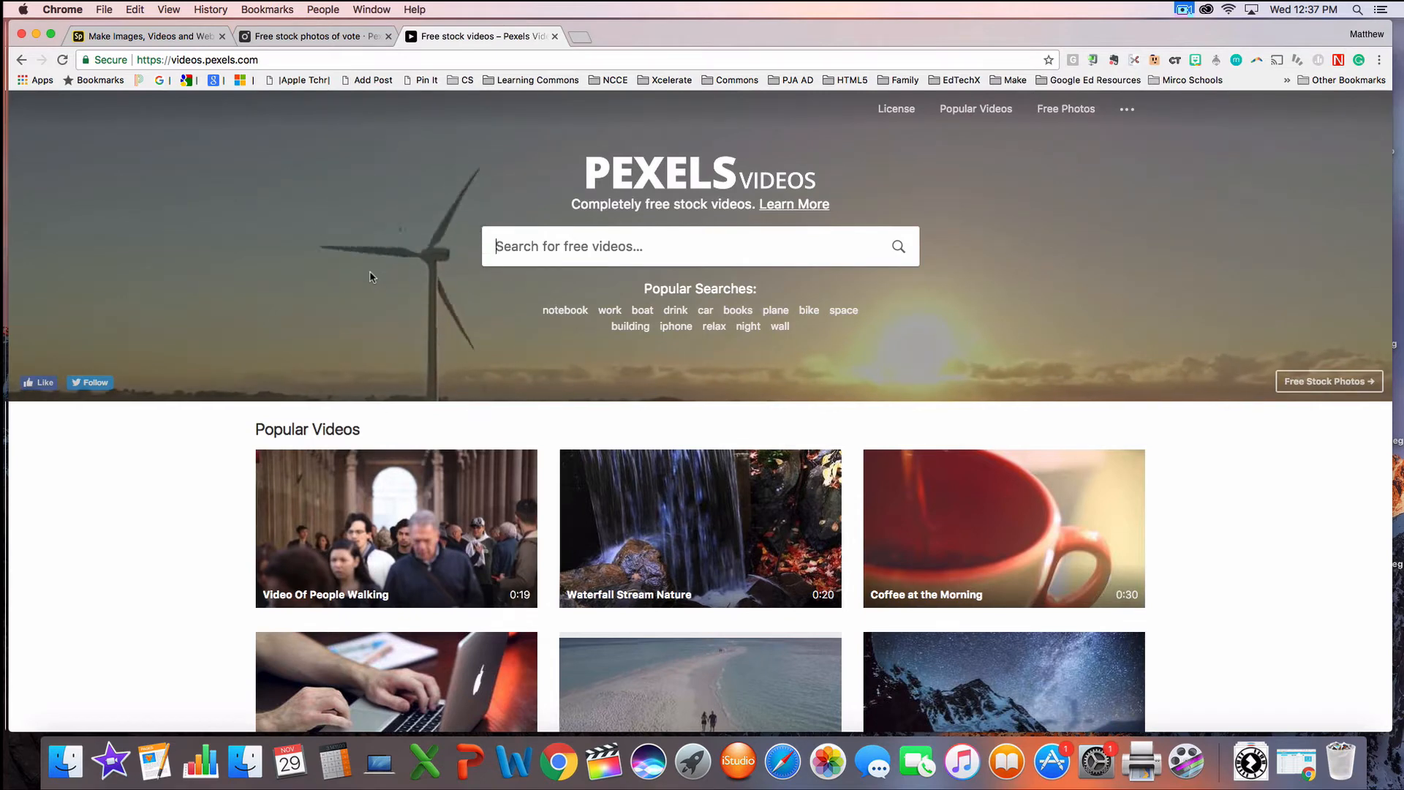
Step: Return to the Adobe Spark video and apply the Split Screen layout to the Demonstration title slide
{"action": "left_click", "coordinate": [135, 37]}
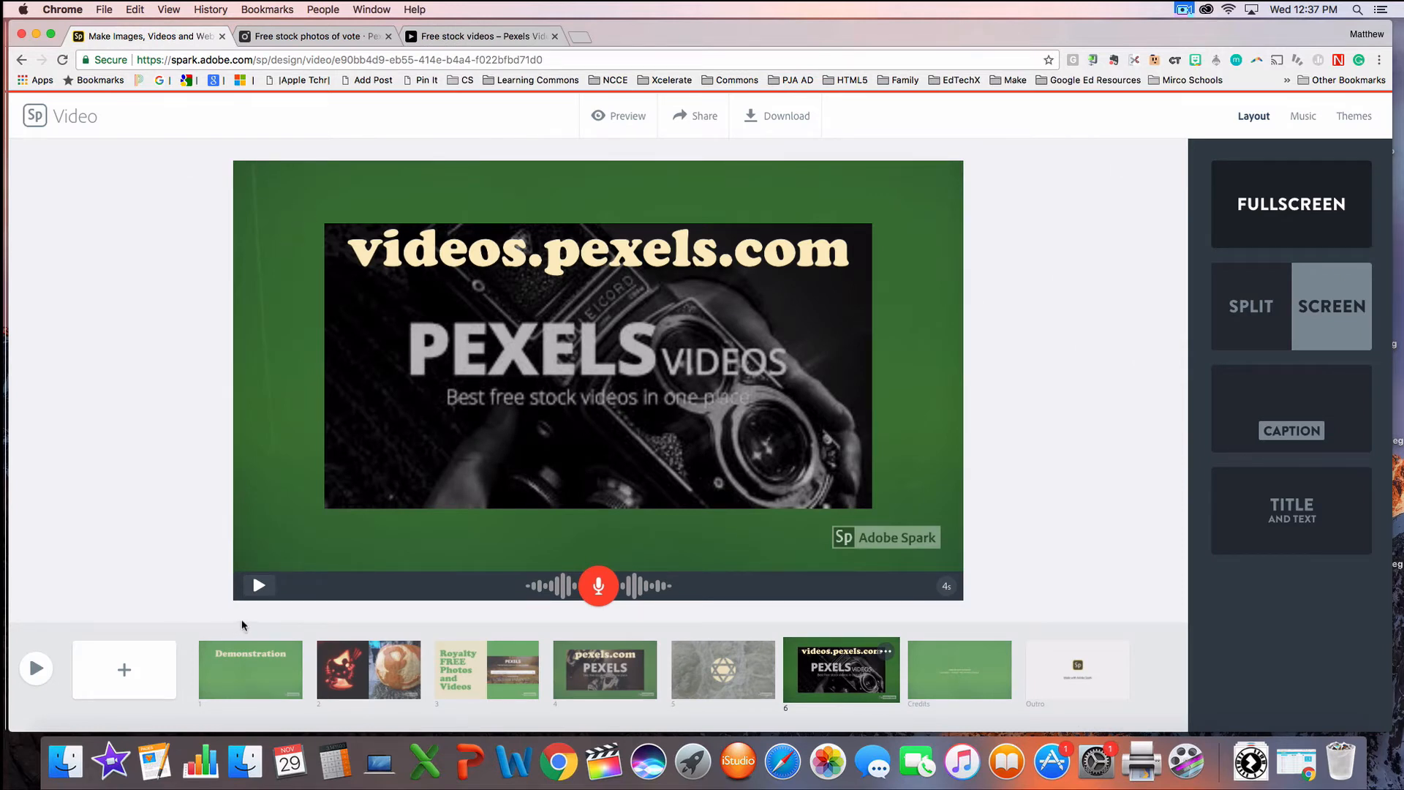
{"action": "left_click", "coordinate": [239, 660]}
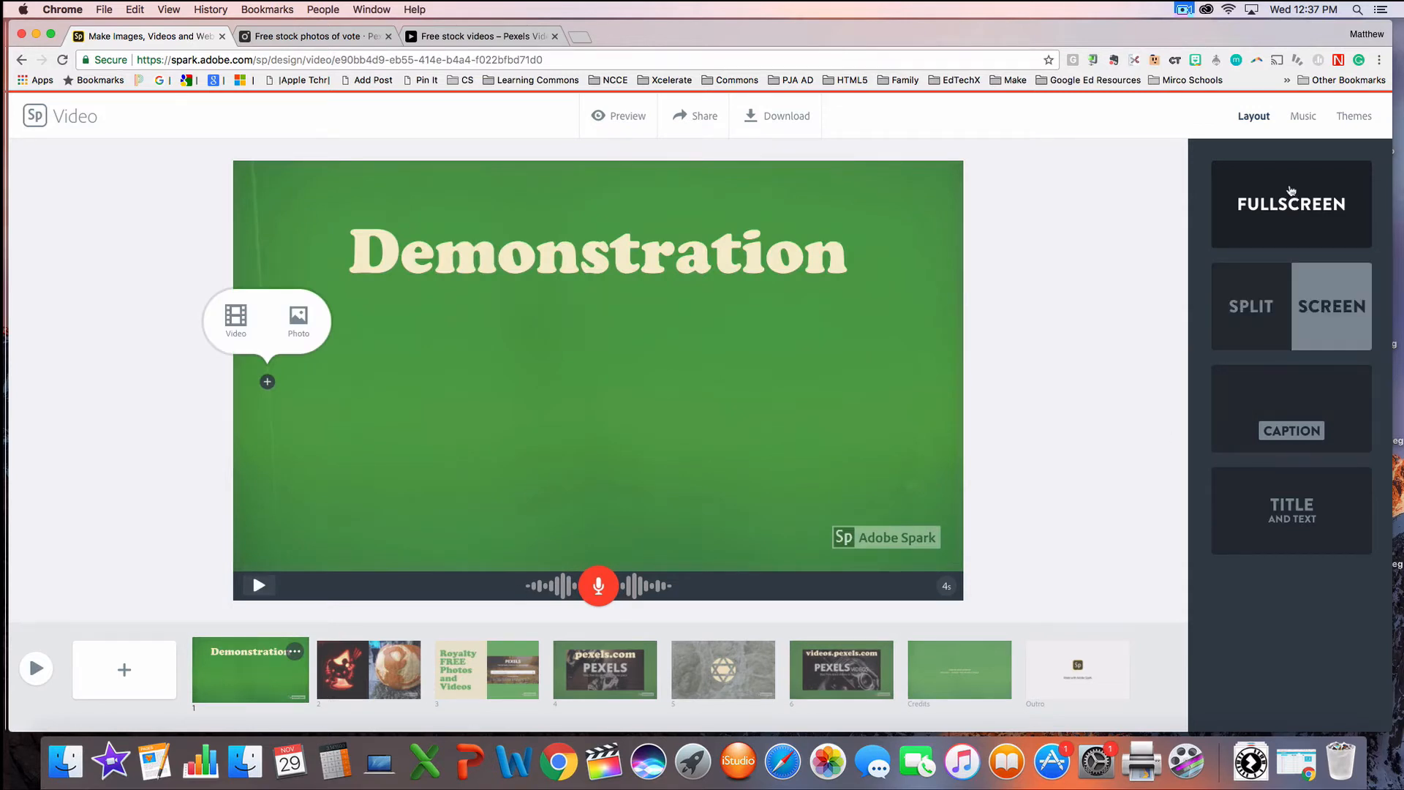
{"action": "left_click", "coordinate": [1271, 307]}
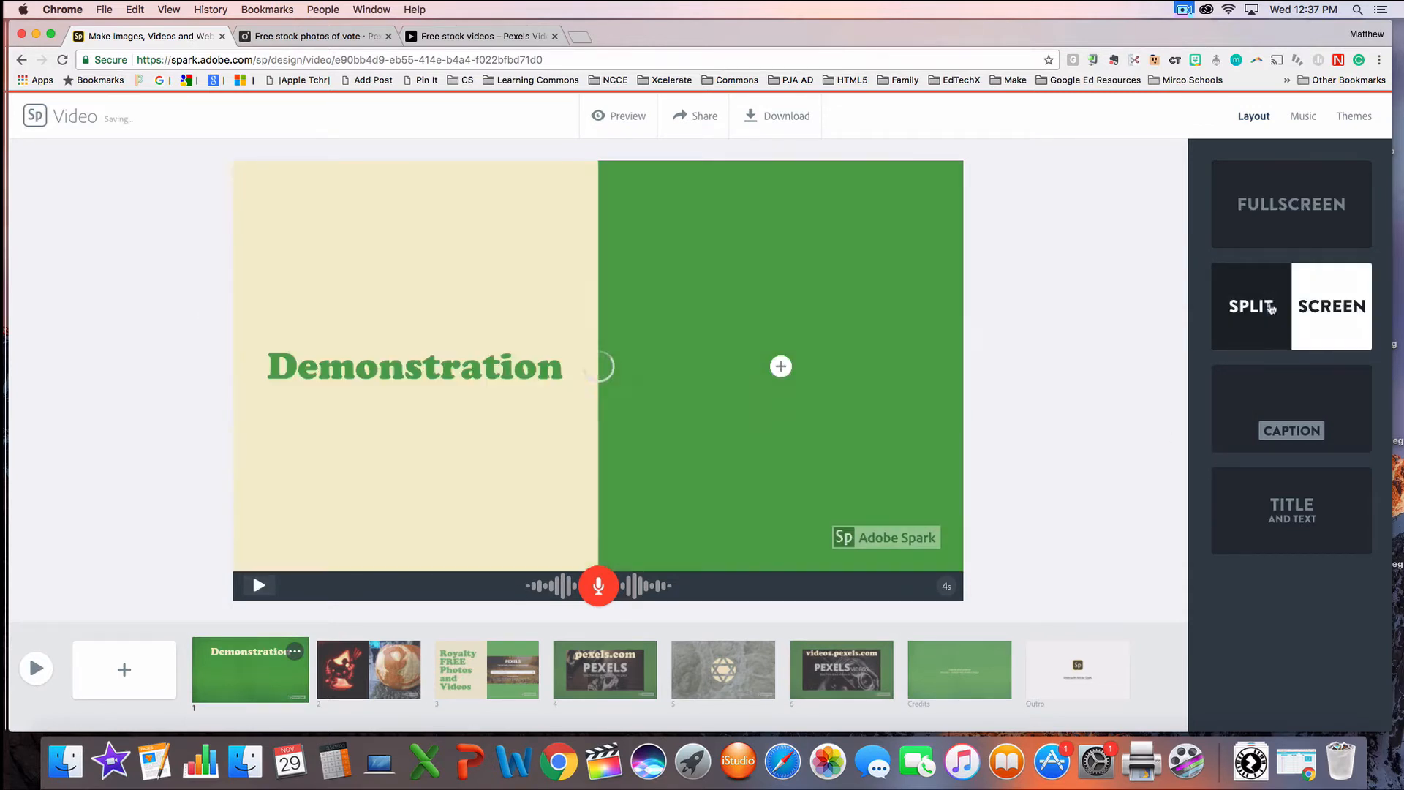
Step: Try the Caption layout on the Demonstration title slide and replace it with the Title and Text layout
{"action": "left_click", "coordinate": [1268, 429]}
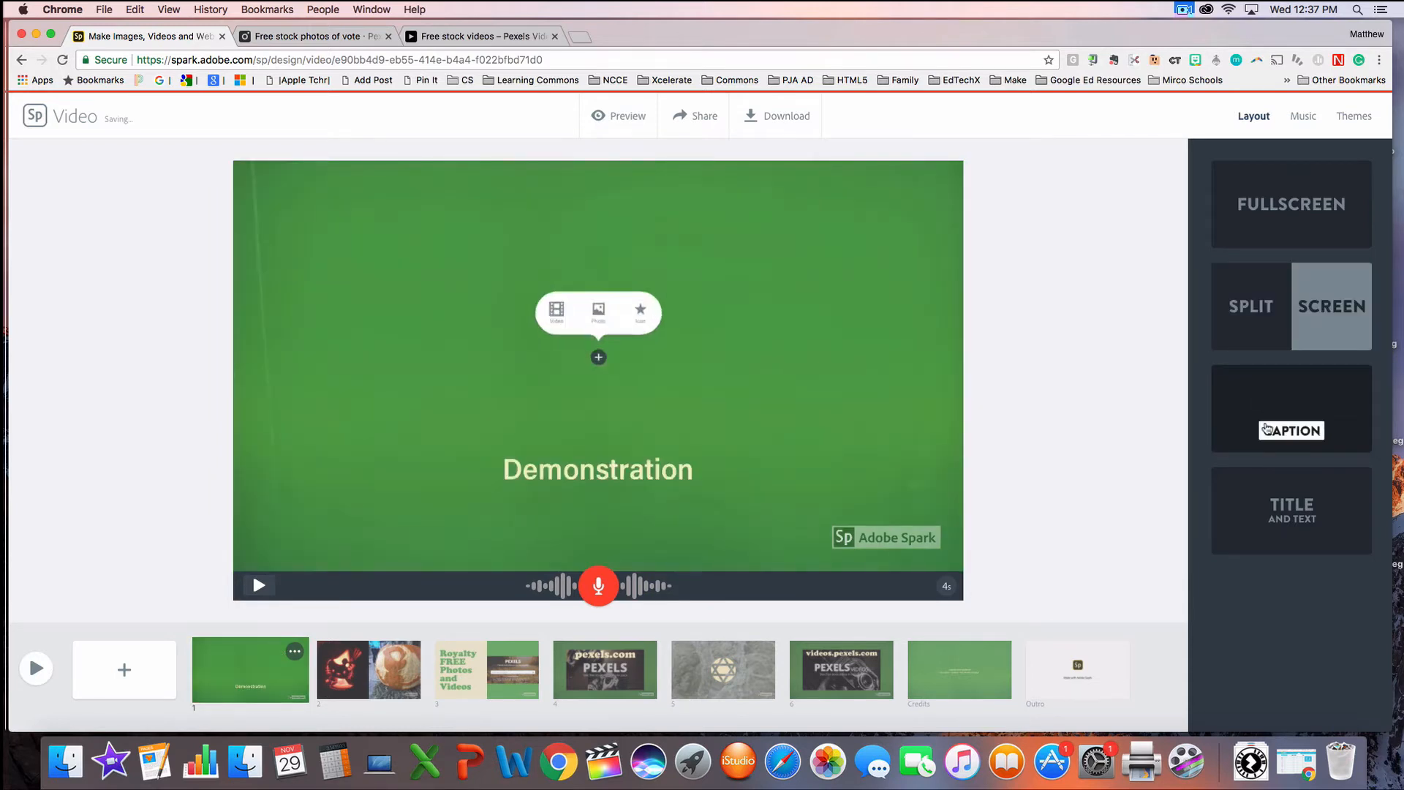
{"action": "left_click", "coordinate": [1278, 522]}
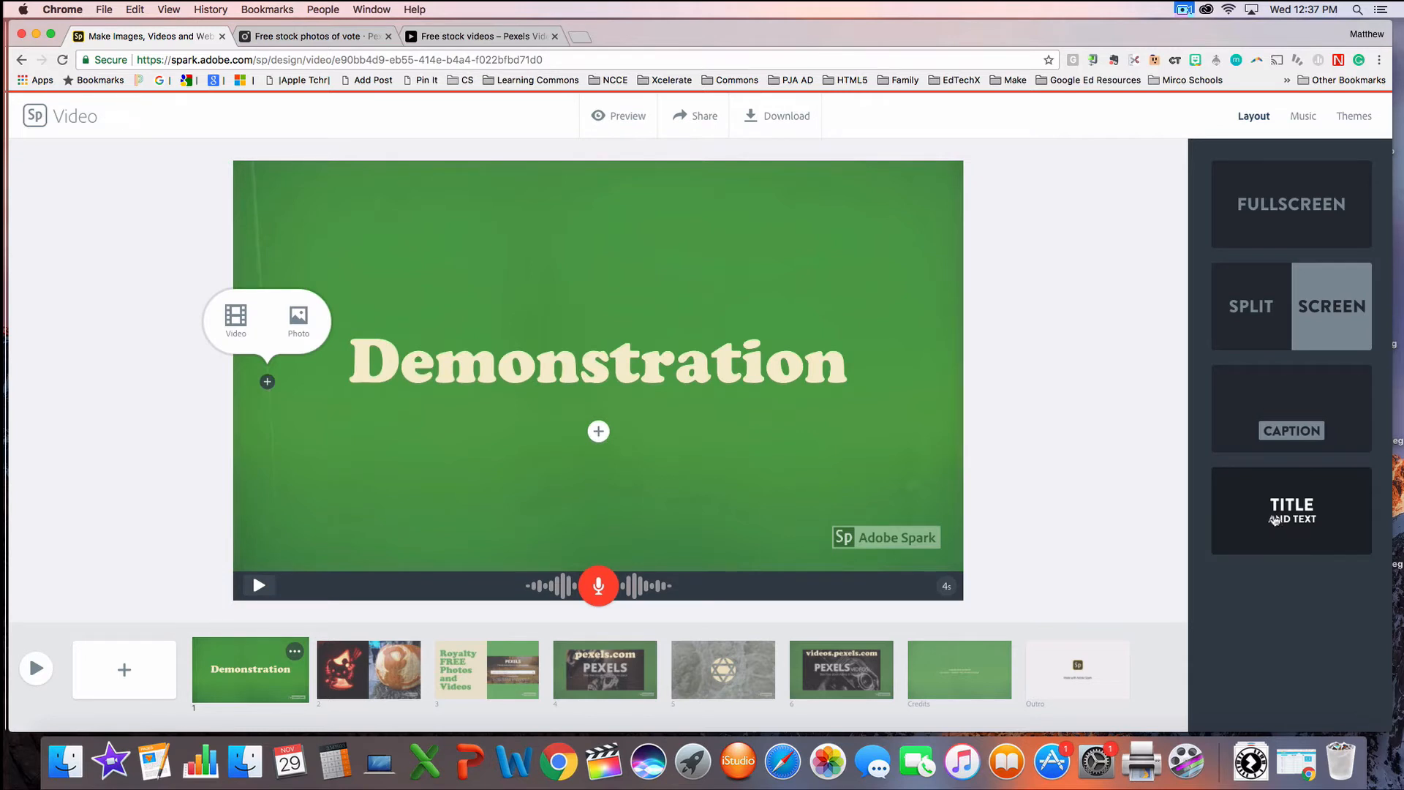
{"action": "left_click", "coordinate": [598, 431]}
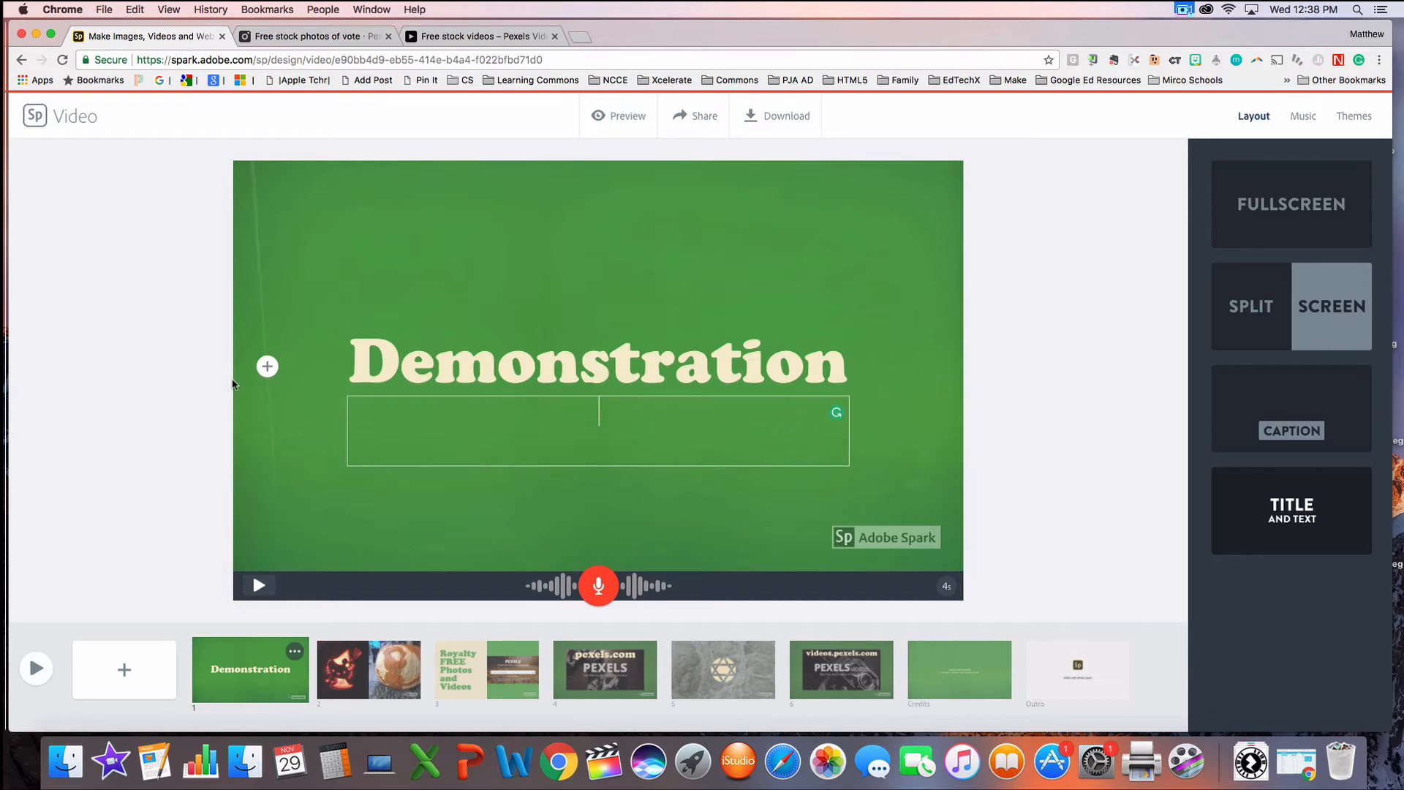
Step: Upload survey-opinion-research-voting-fill-159353.jpeg from the Desktop as the title slide's background photo
{"action": "left_click", "coordinate": [268, 367]}
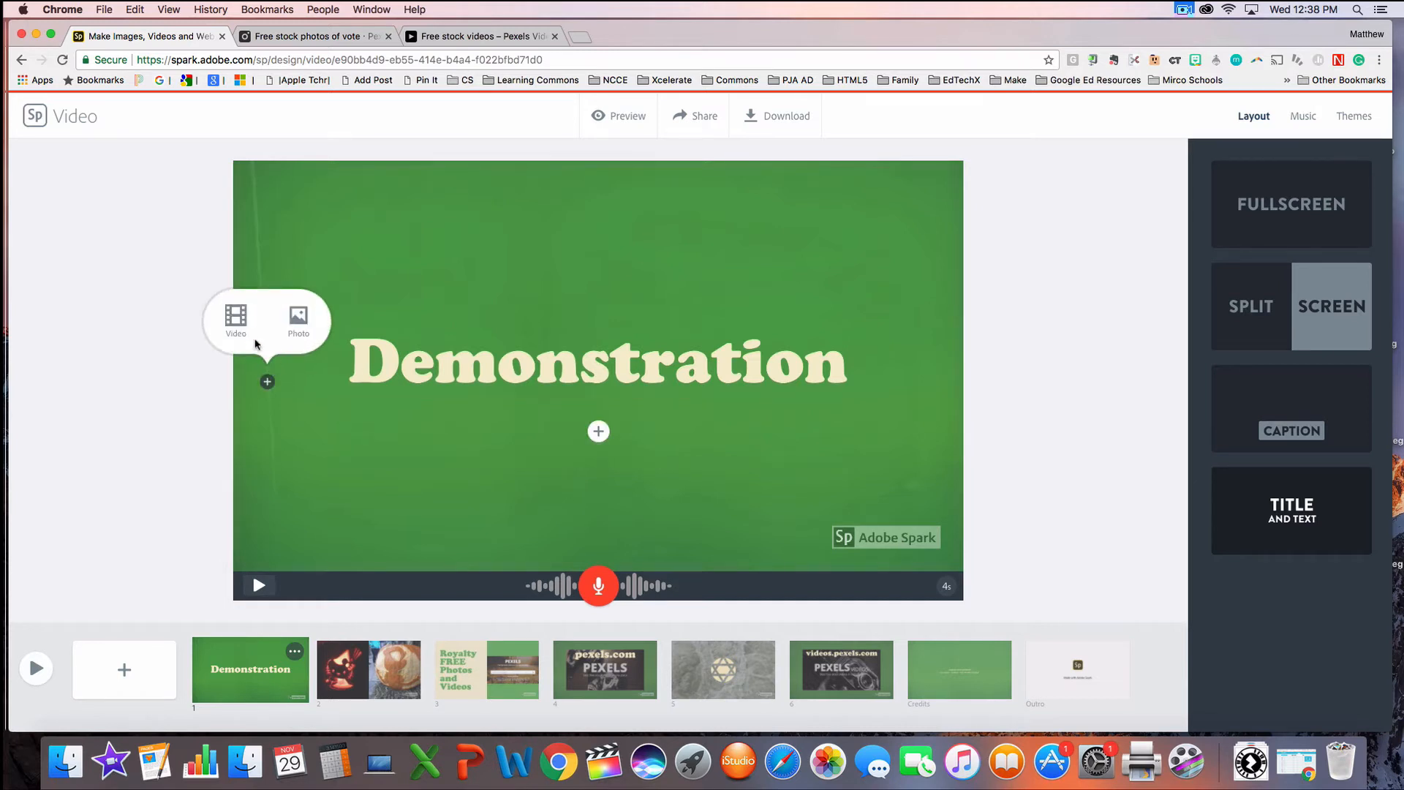
{"action": "left_click", "coordinate": [301, 319]}
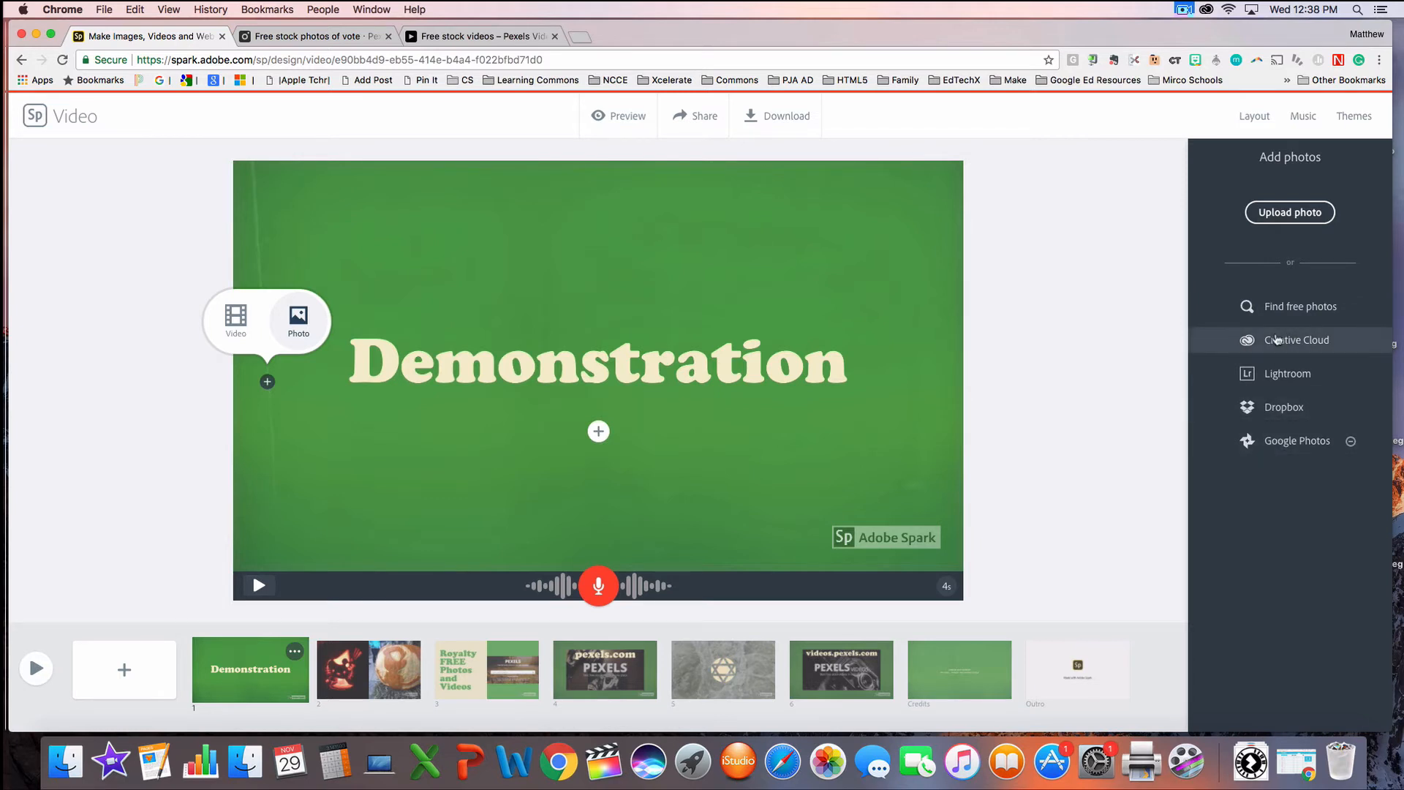
{"action": "left_click", "coordinate": [1280, 215]}
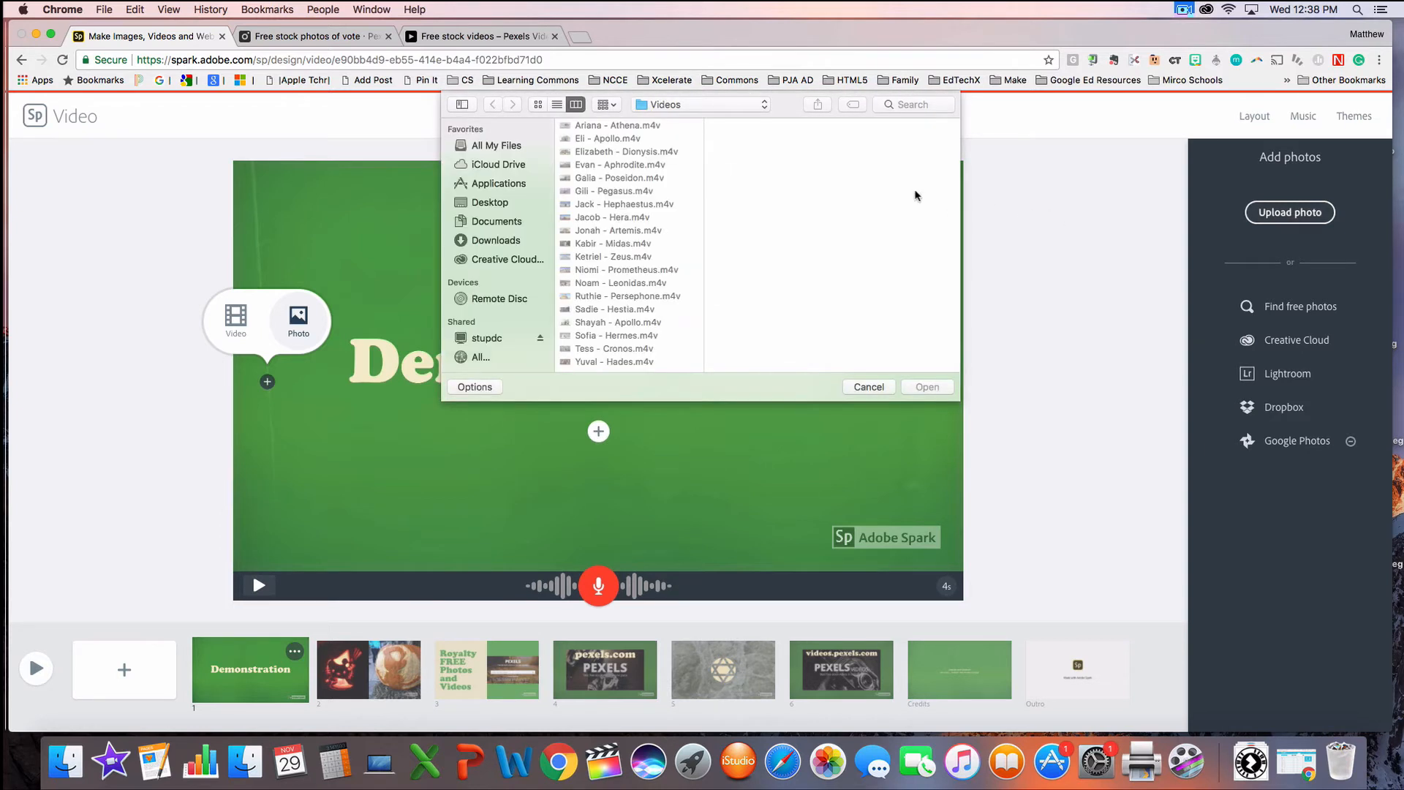
{"action": "left_click", "coordinate": [491, 203]}
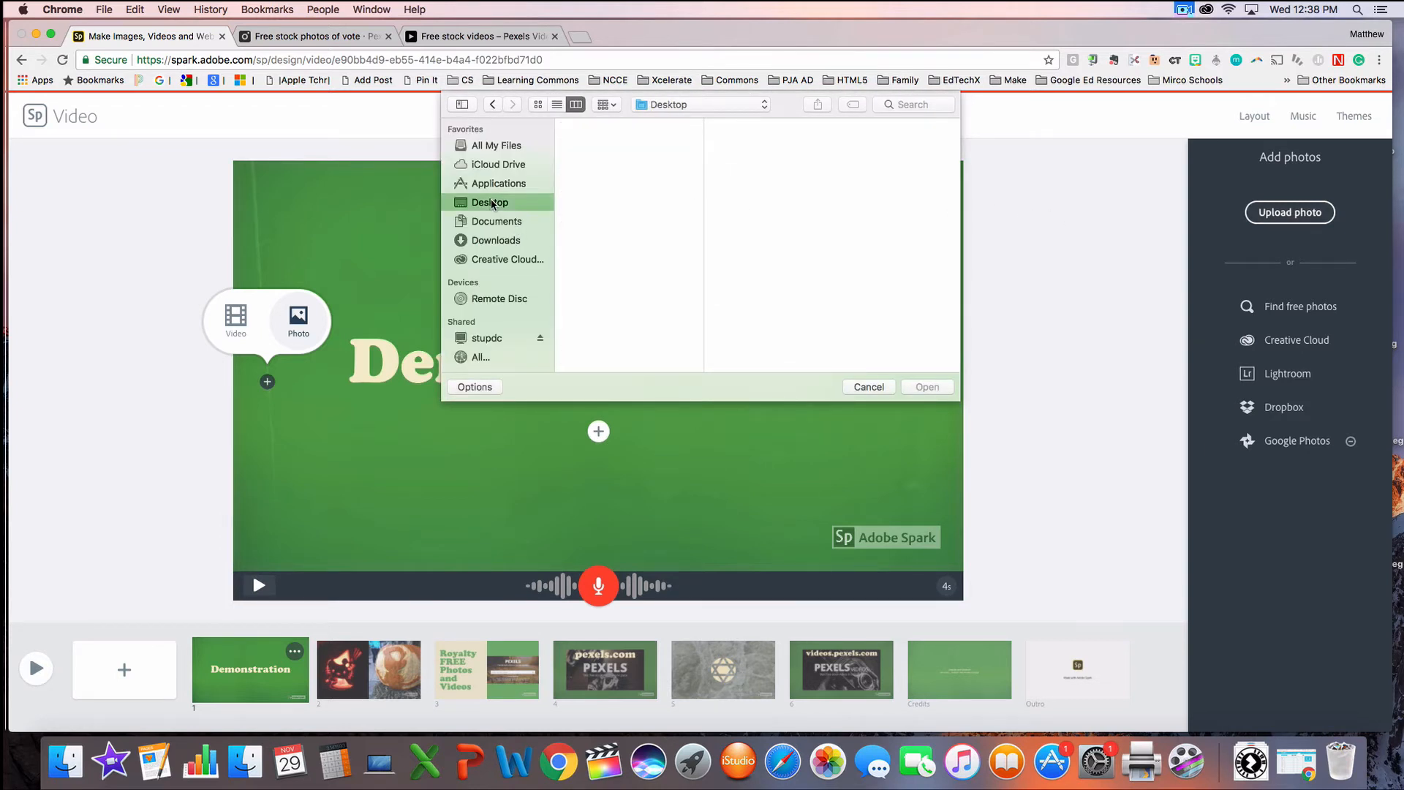
{"action": "left_click", "coordinate": [613, 256]}
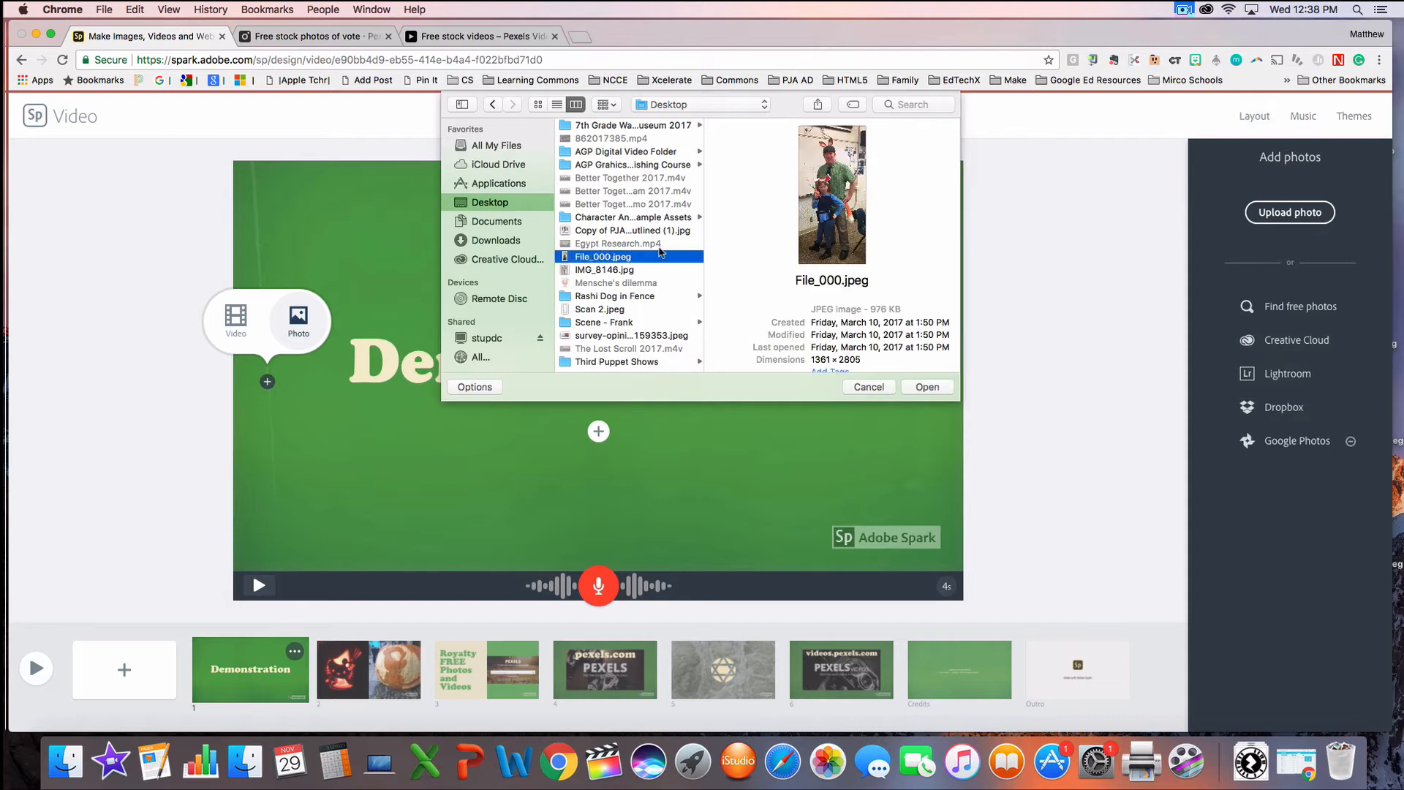
{"action": "left_click", "coordinate": [619, 270]}
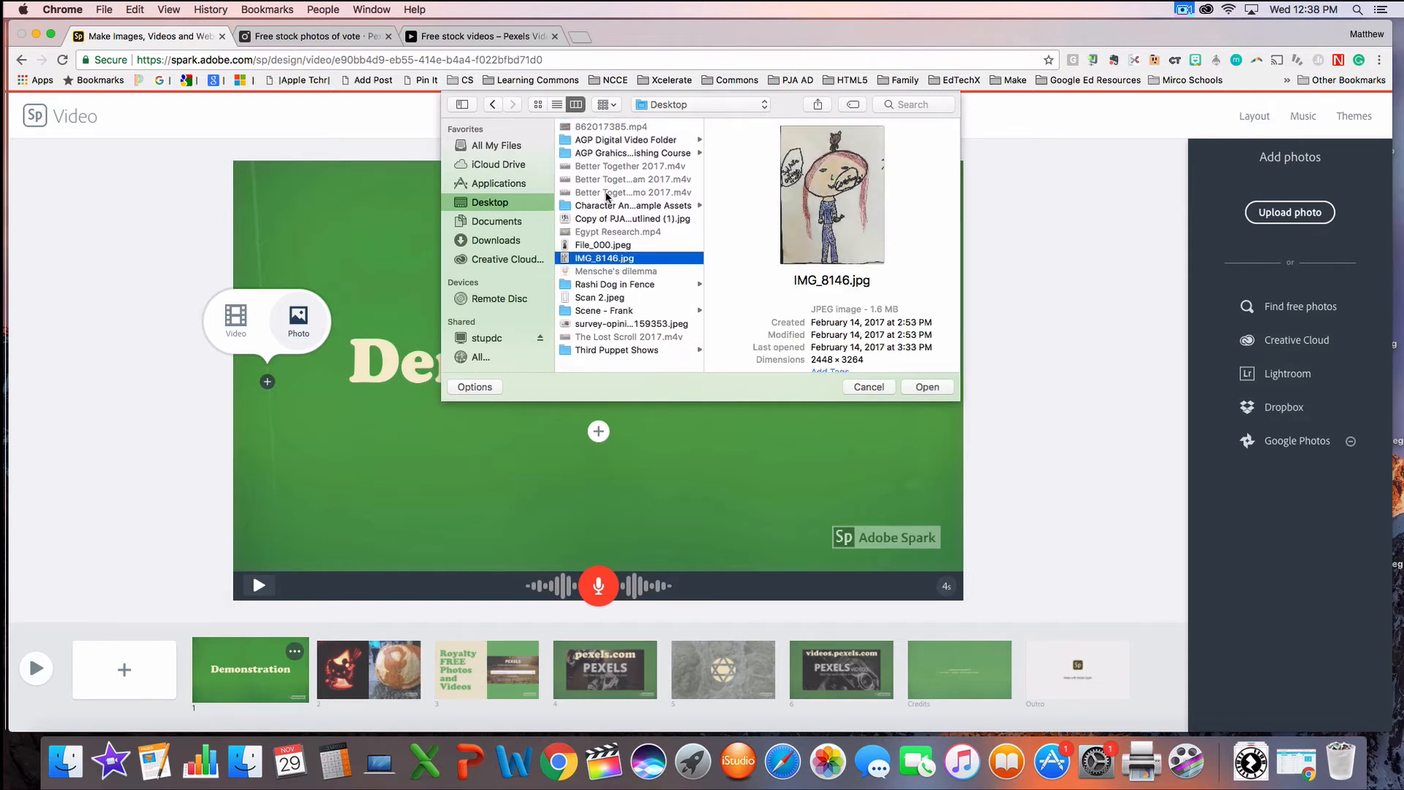
{"action": "left_click", "coordinate": [625, 335]}
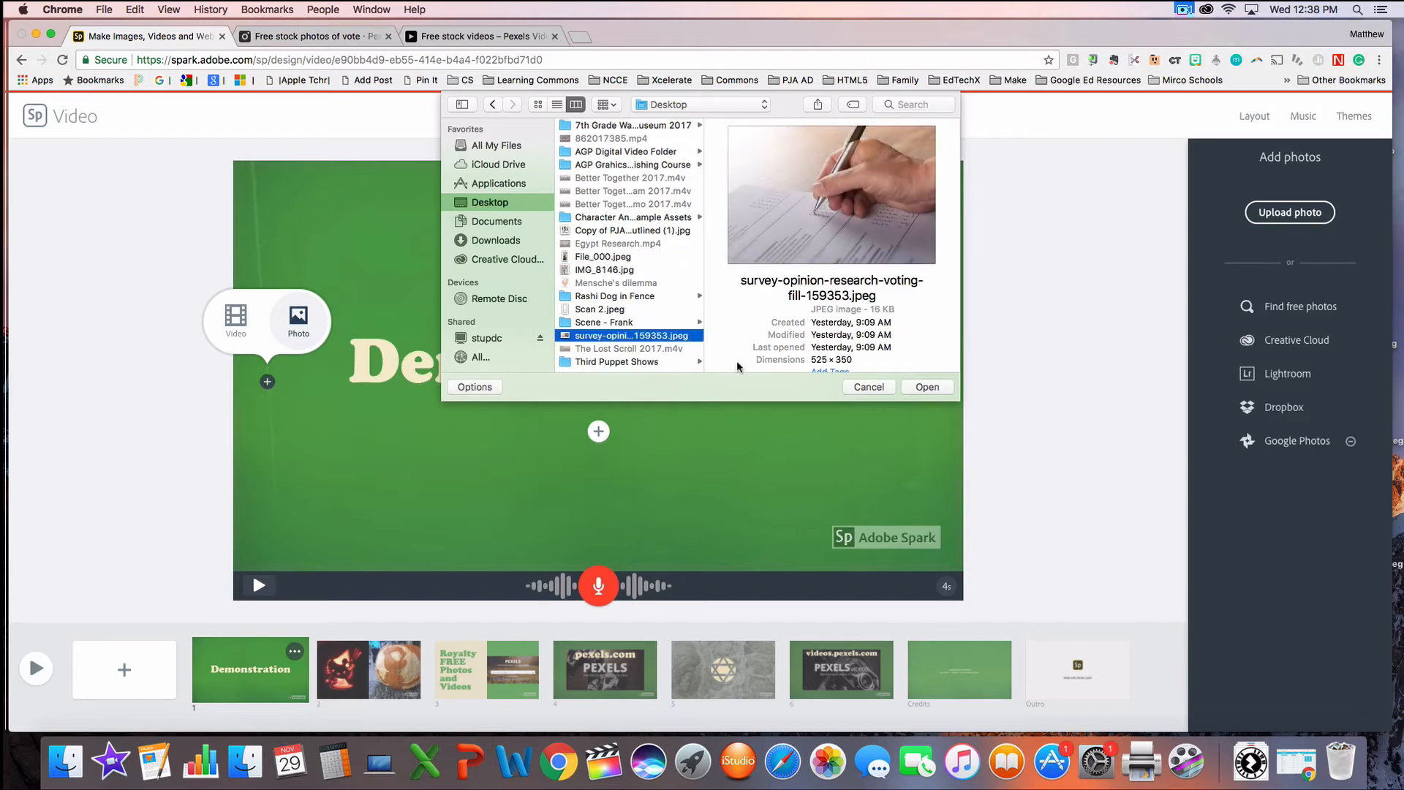
{"action": "left_click", "coordinate": [927, 387]}
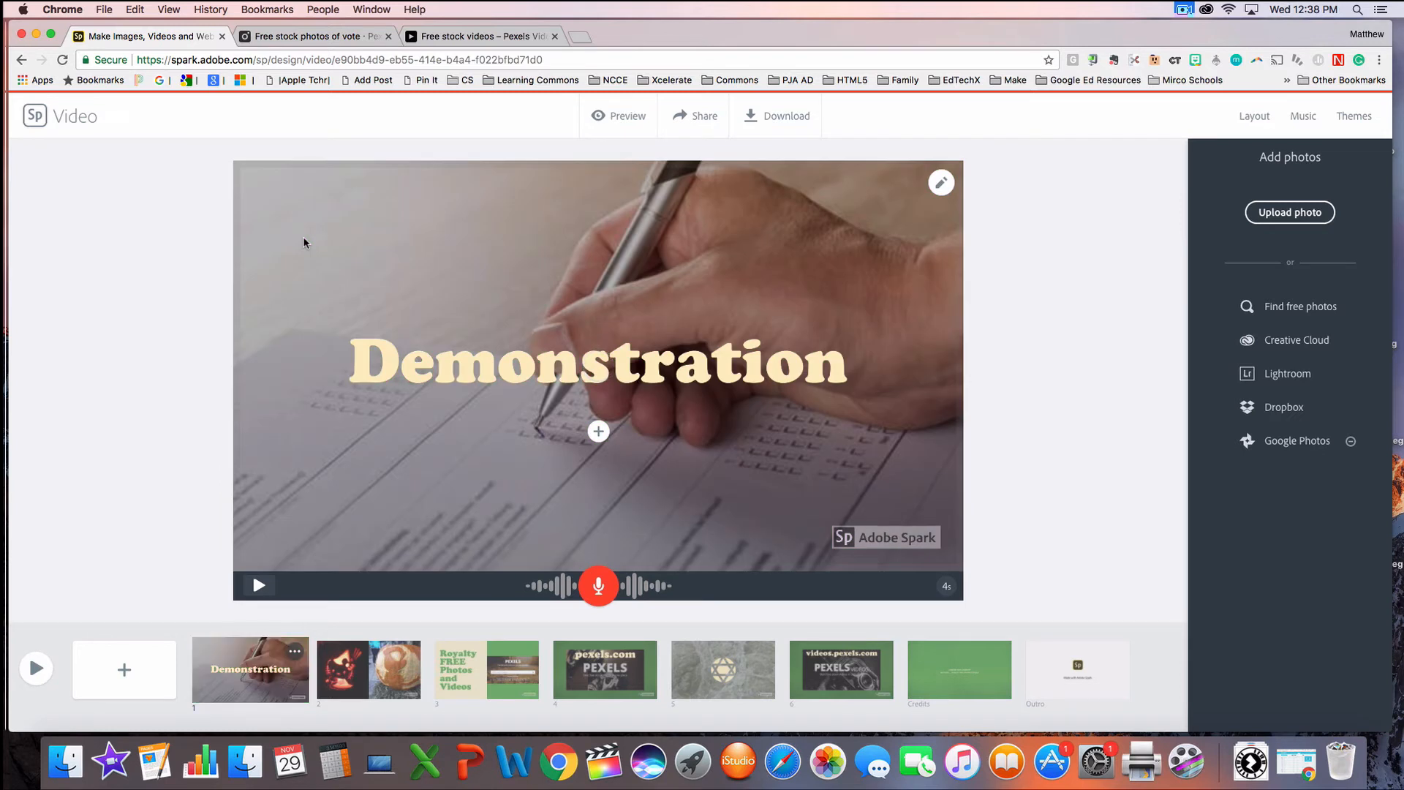
Step: Rescale and reposition the title slide's background photo, and move the Demonstration title higher above the writing hand
{"action": "left_click", "coordinate": [940, 186]}
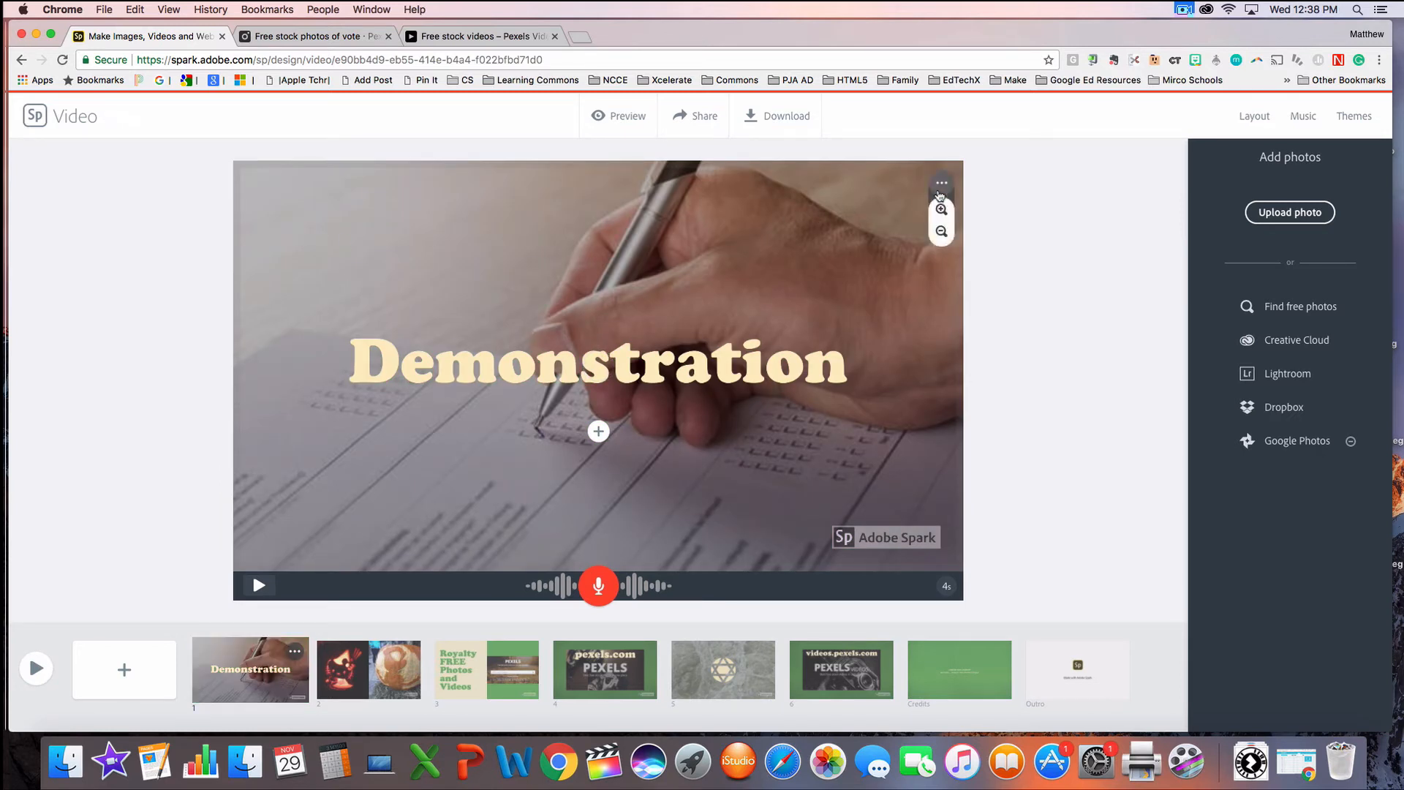
{"action": "left_click", "coordinate": [941, 232]}
{"action": "left_click", "coordinate": [941, 233]}
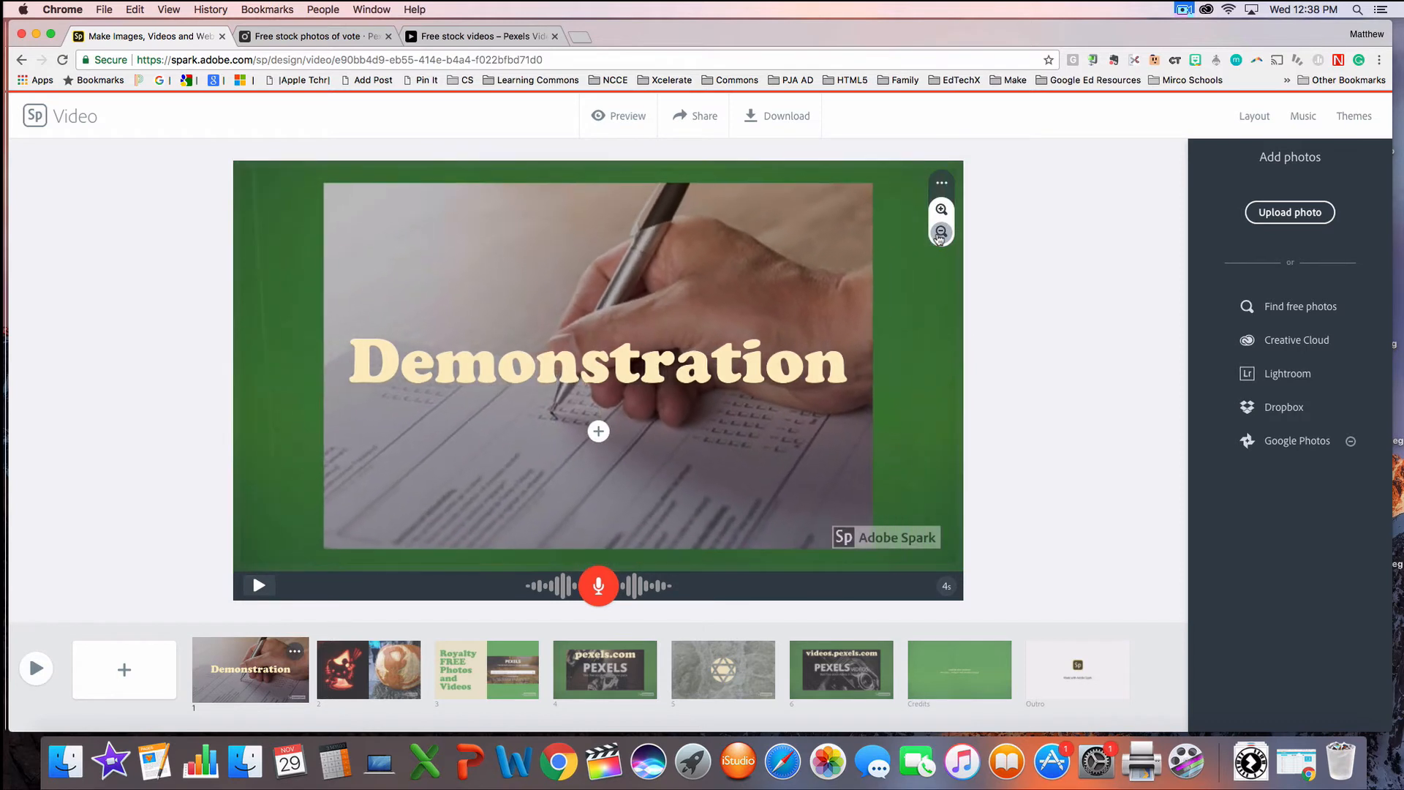
{"action": "left_click", "coordinate": [941, 210]}
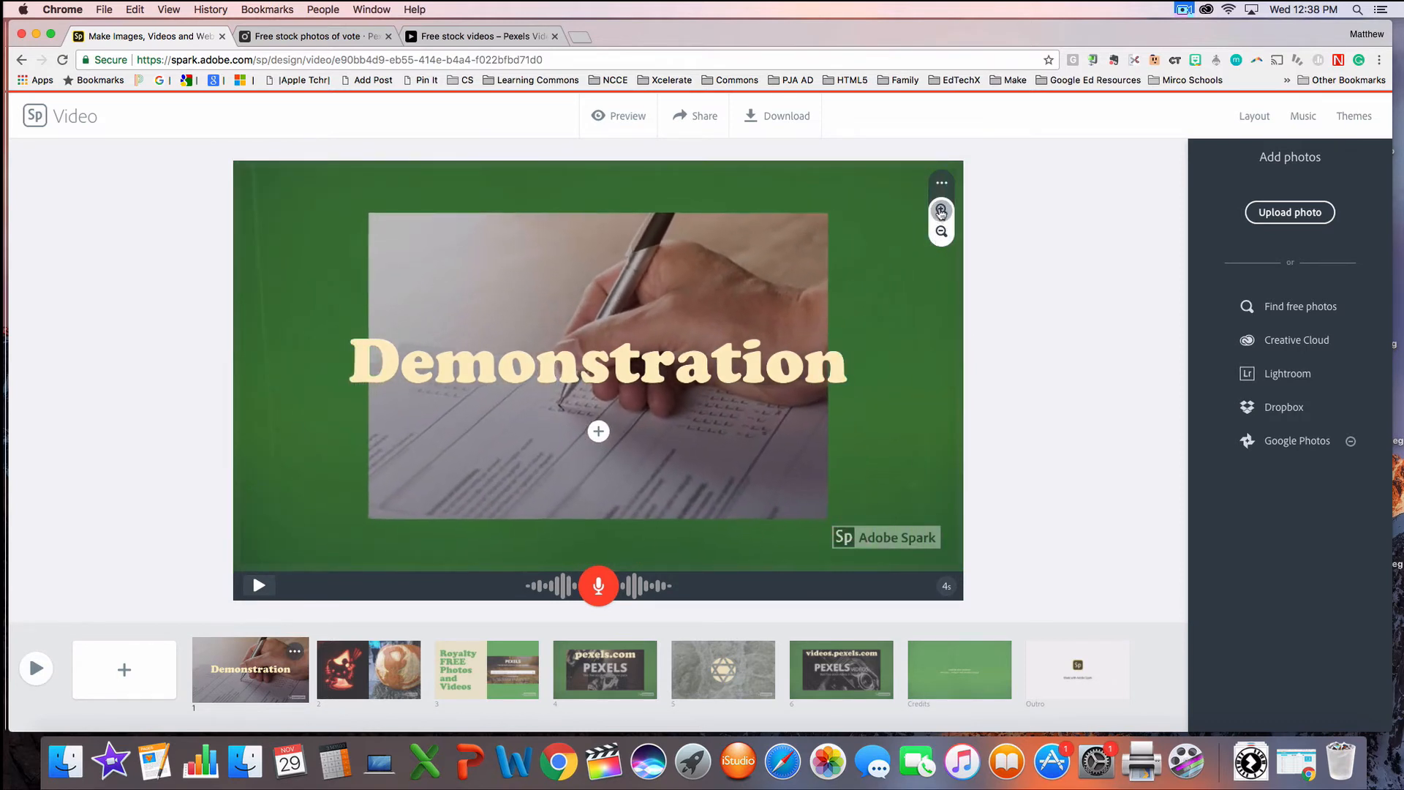
{"action": "left_click", "coordinate": [942, 213]}
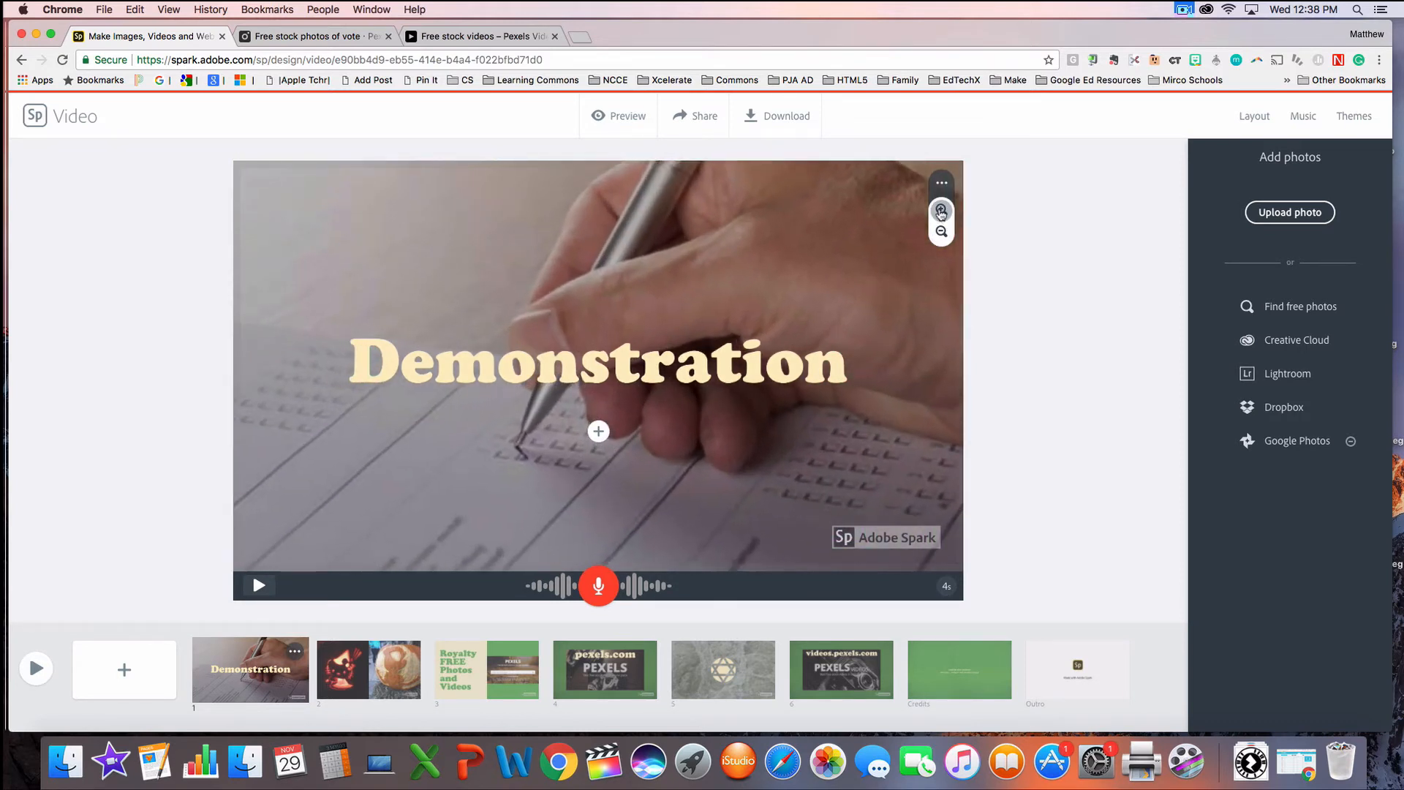
{"action": "left_click", "coordinate": [940, 234]}
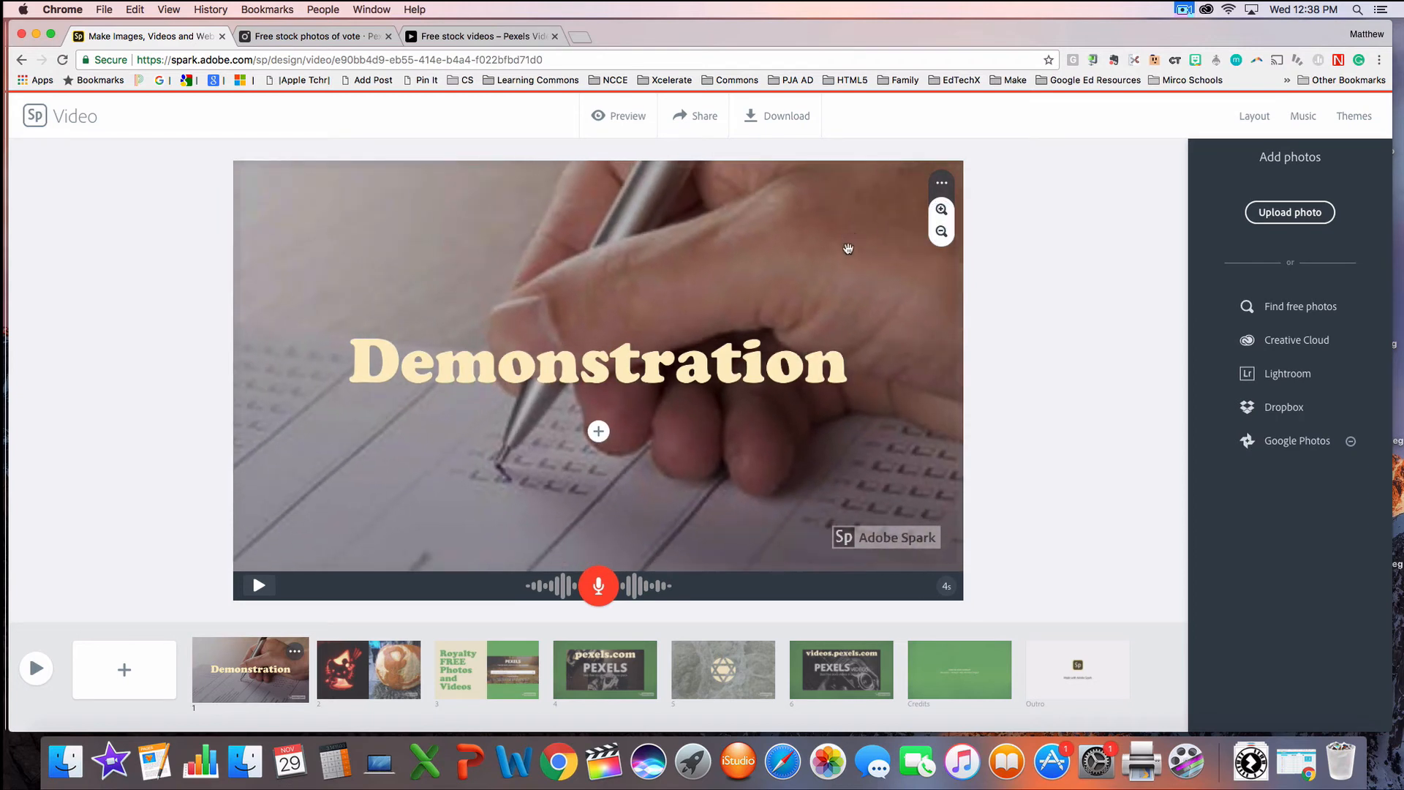
{"action": "left_click_drag", "start_coordinate": [847, 248], "coordinate": [761, 261]}
{"action": "left_click", "coordinate": [941, 231]}
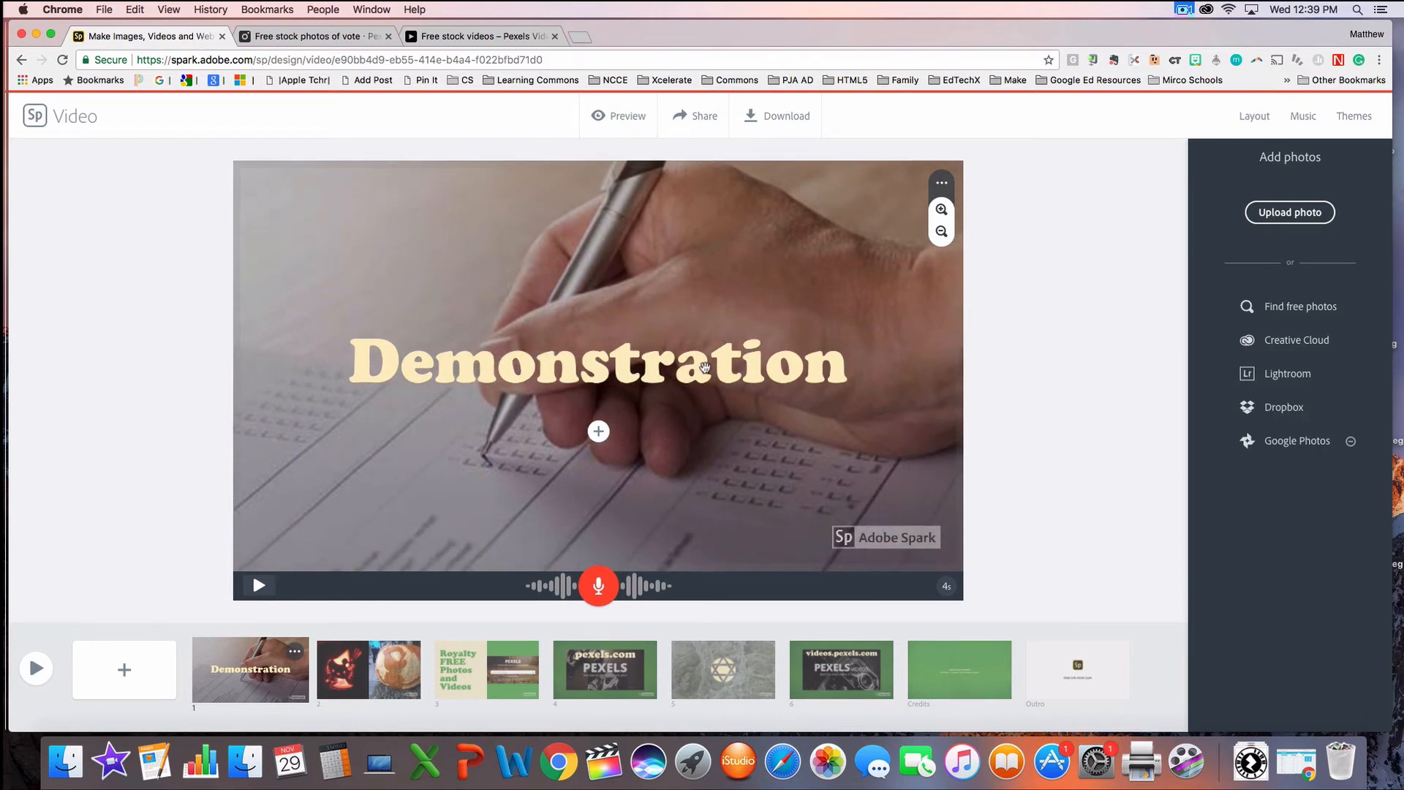
{"action": "left_click_drag", "start_coordinate": [704, 370], "coordinate": [701, 233]}
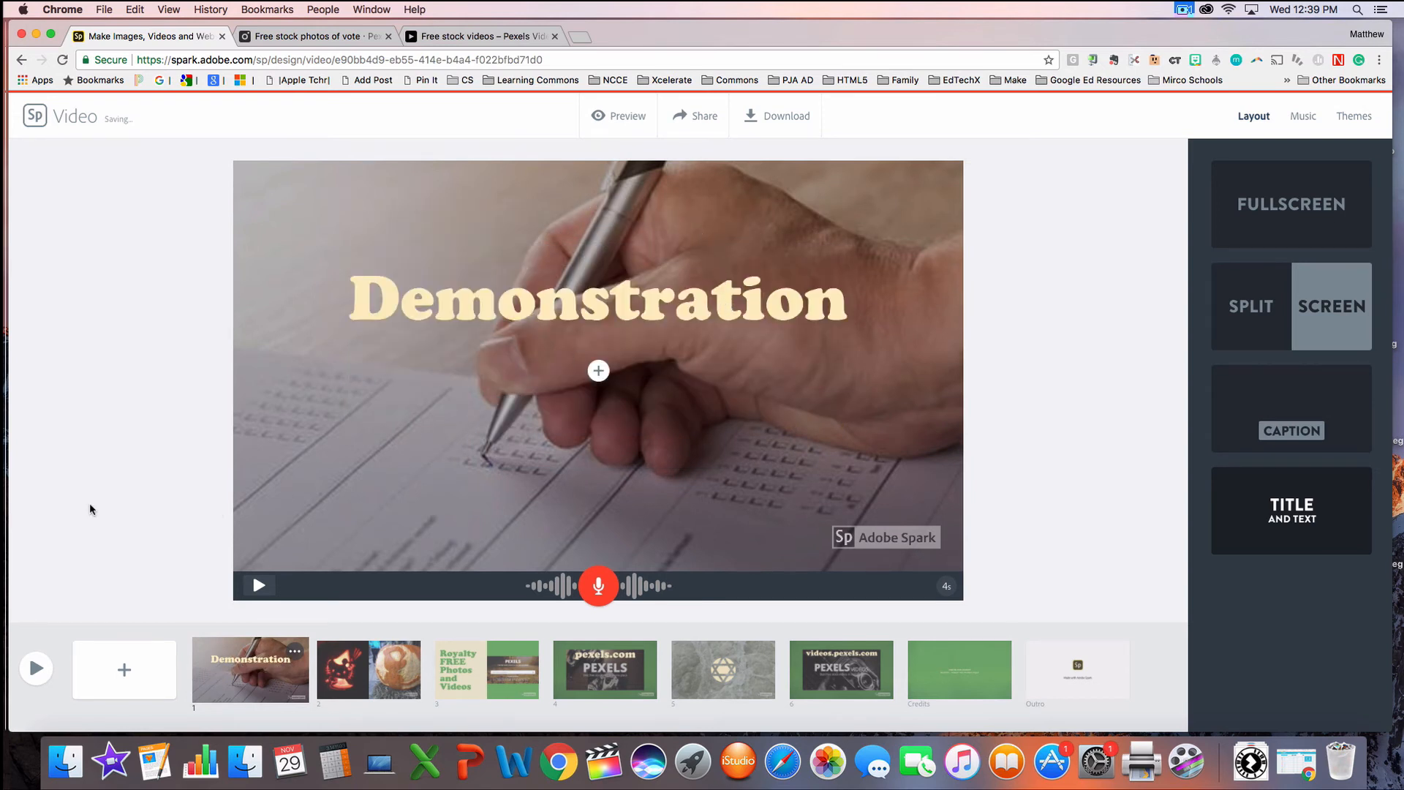
Step: Look through slides 2 to 6 of the video to compare their layouts and media
{"action": "left_click", "coordinate": [339, 662]}
{"action": "left_click", "coordinate": [498, 674]}
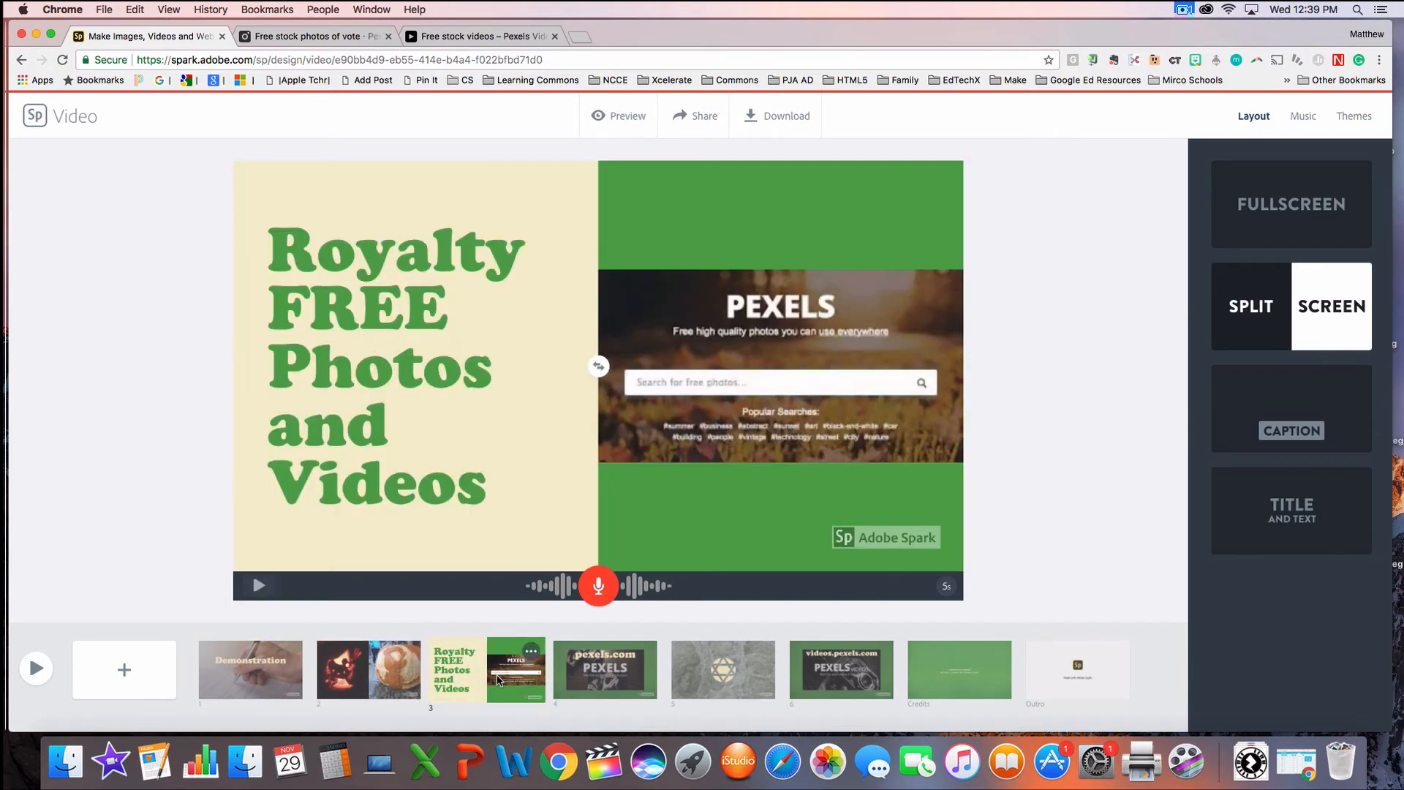
{"action": "left_click", "coordinate": [607, 669]}
{"action": "left_click", "coordinate": [686, 684]}
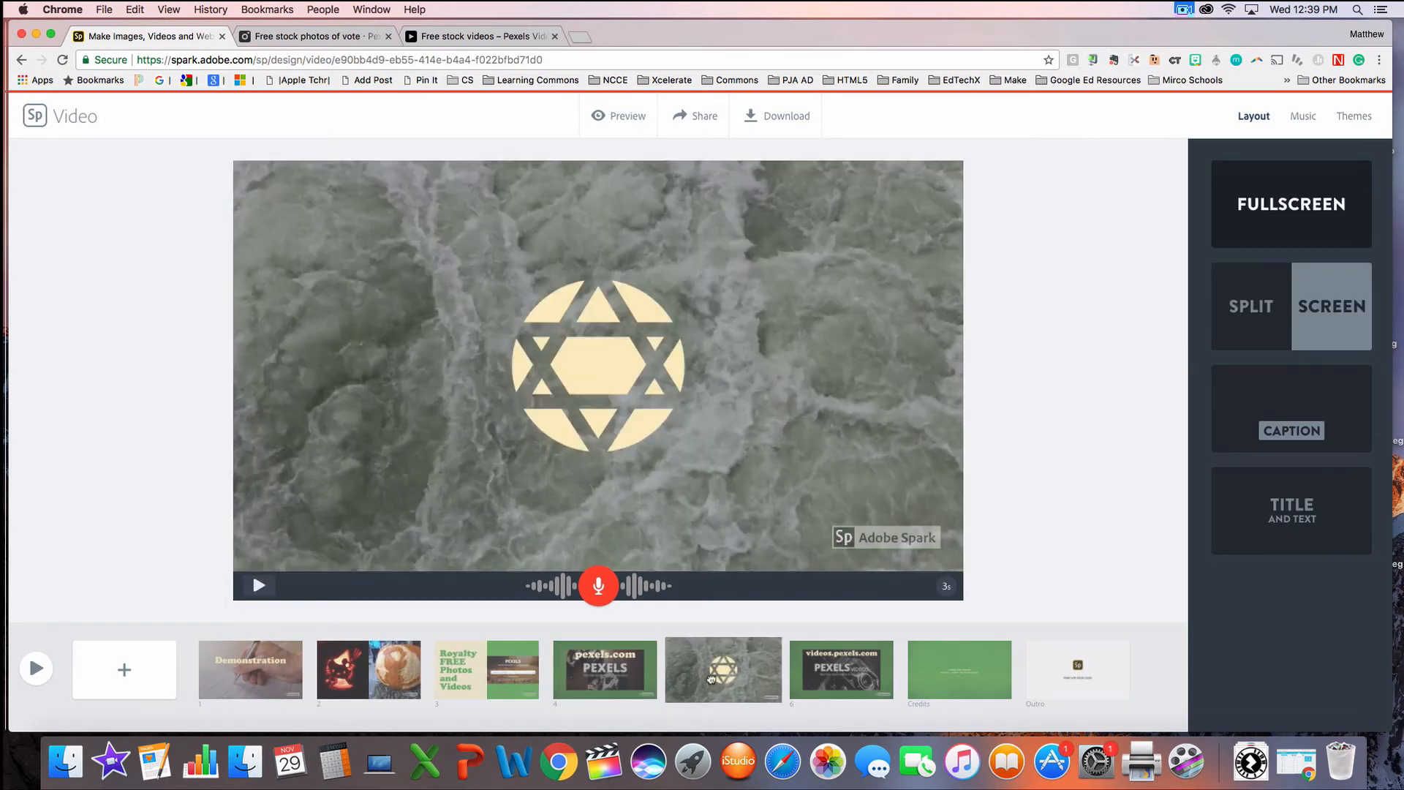
{"action": "left_click", "coordinate": [877, 677]}
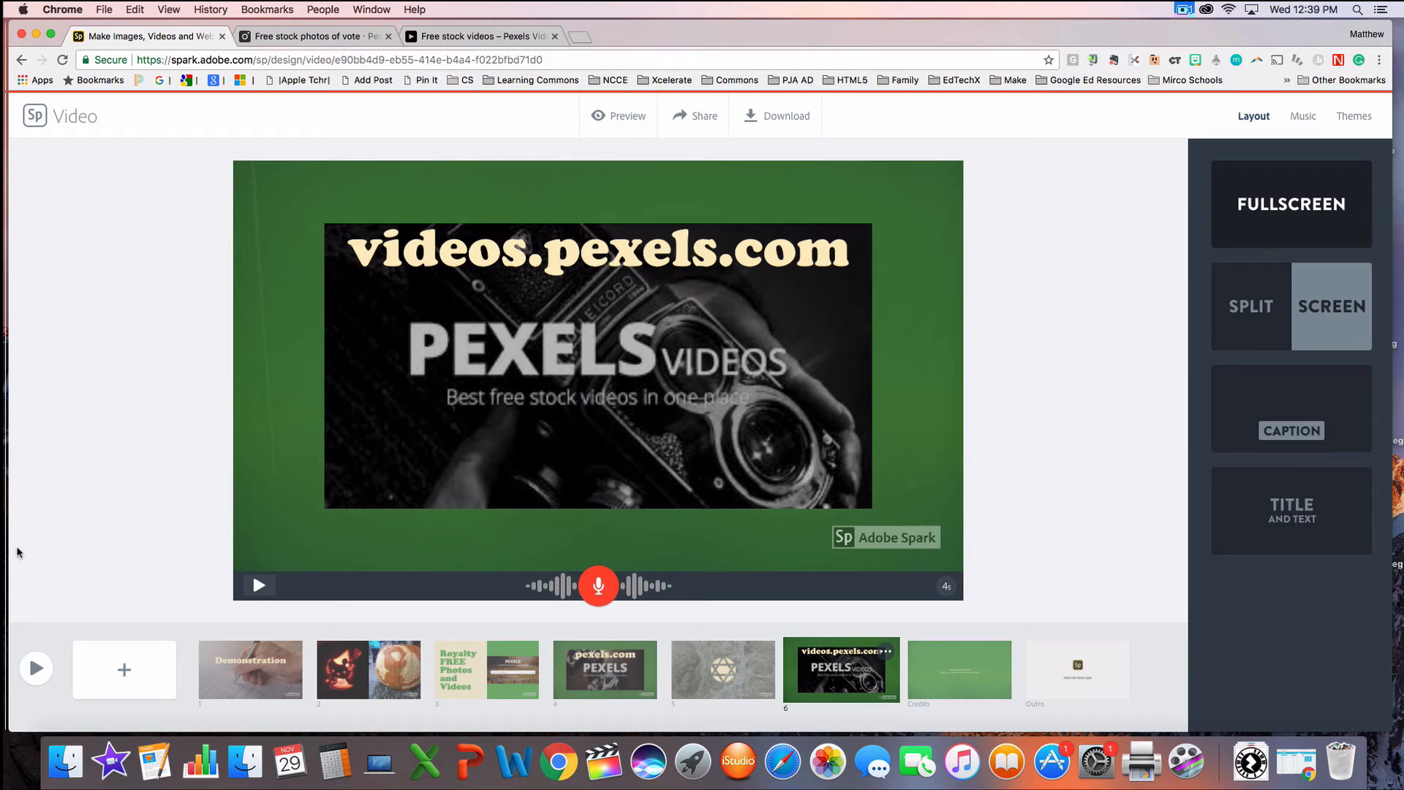
Step: Add a new slide after slide 6 and choose 862017385.mp4 from the Desktop as its video
{"action": "left_click", "coordinate": [122, 675]}
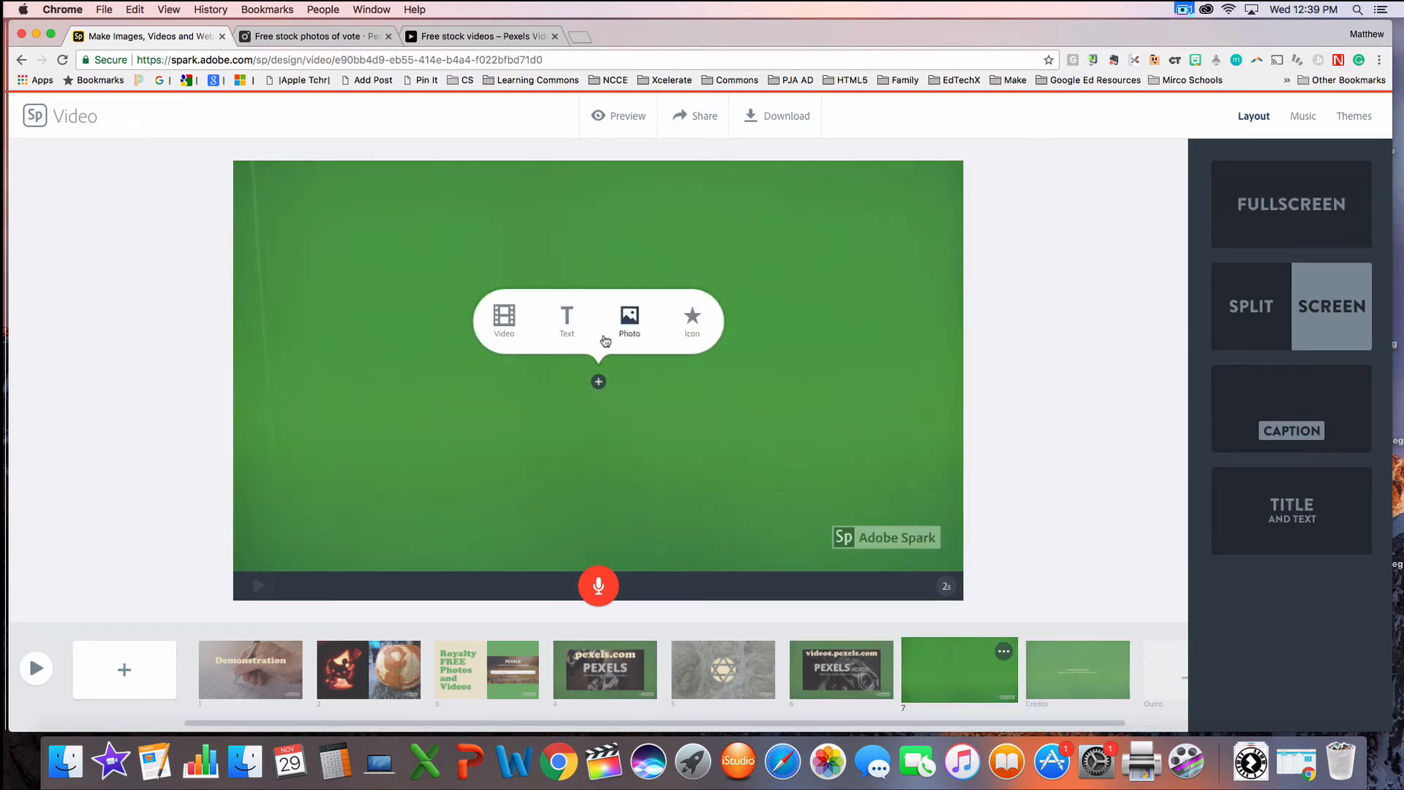
{"action": "left_click", "coordinate": [503, 316]}
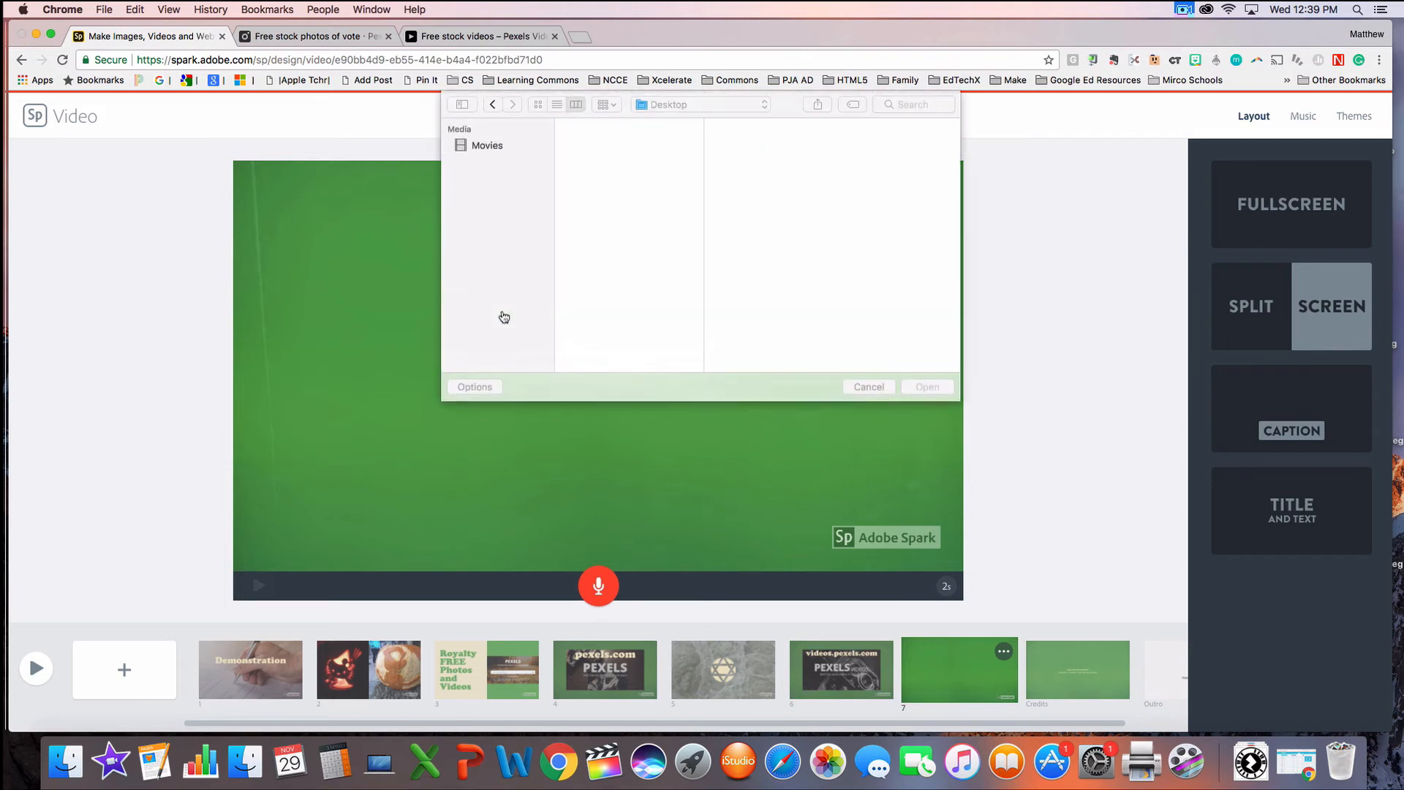
{"action": "left_click", "coordinate": [633, 243]}
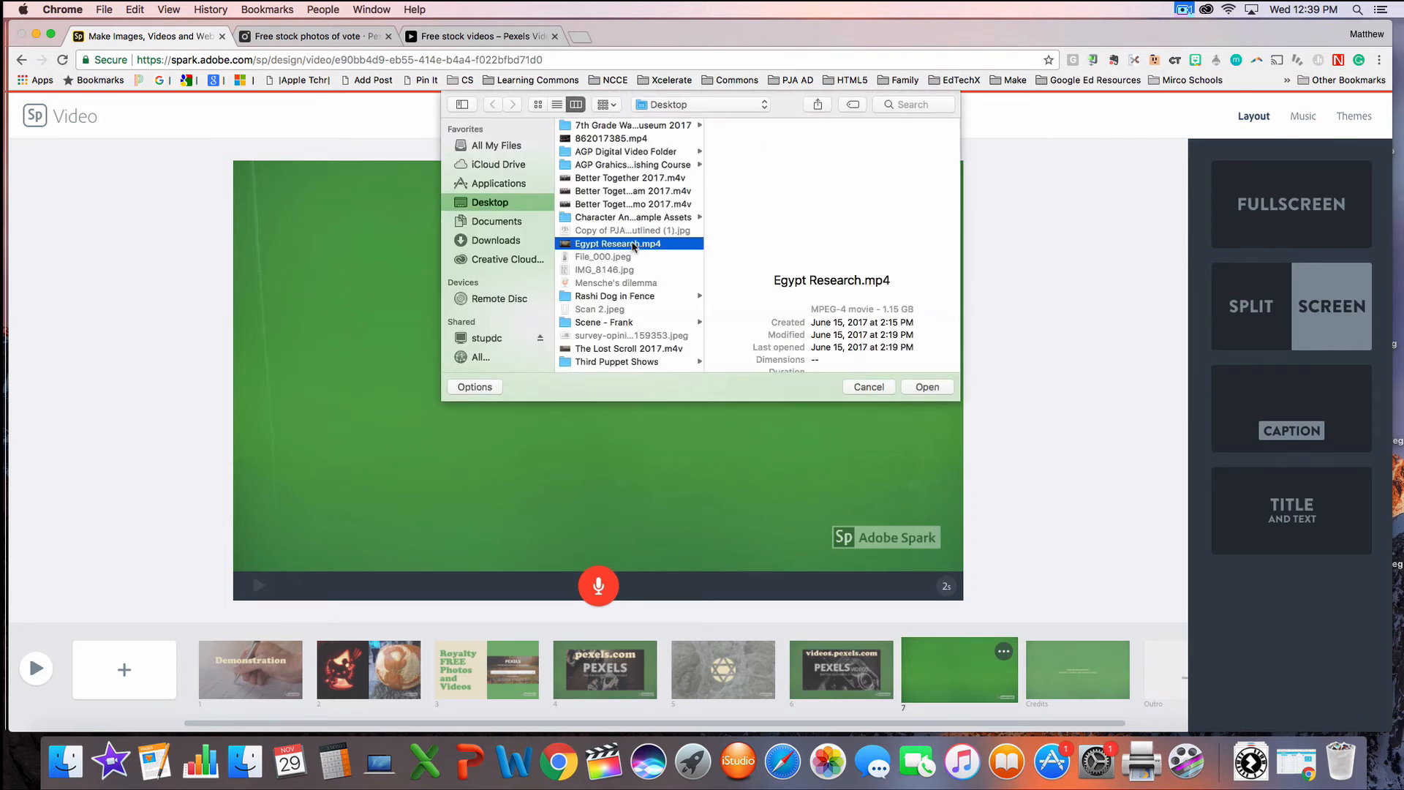
{"action": "left_click", "coordinate": [602, 139]}
{"action": "left_click", "coordinate": [926, 387]}
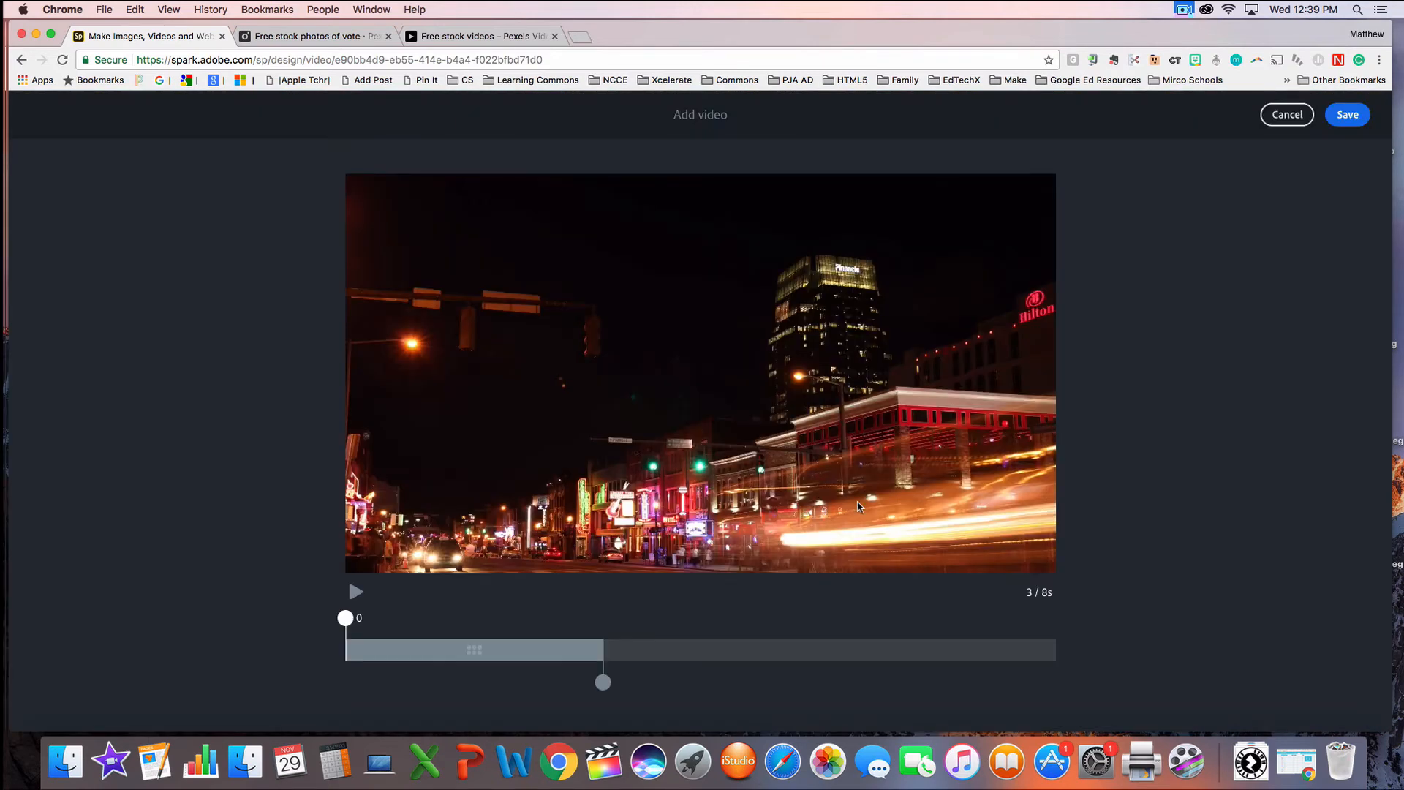
Step: Trim the night street clip to a 4-second segment starting at about 1 second, play it, and save it to the slide
{"action": "left_click_drag", "start_coordinate": [439, 651], "coordinate": [539, 662]}
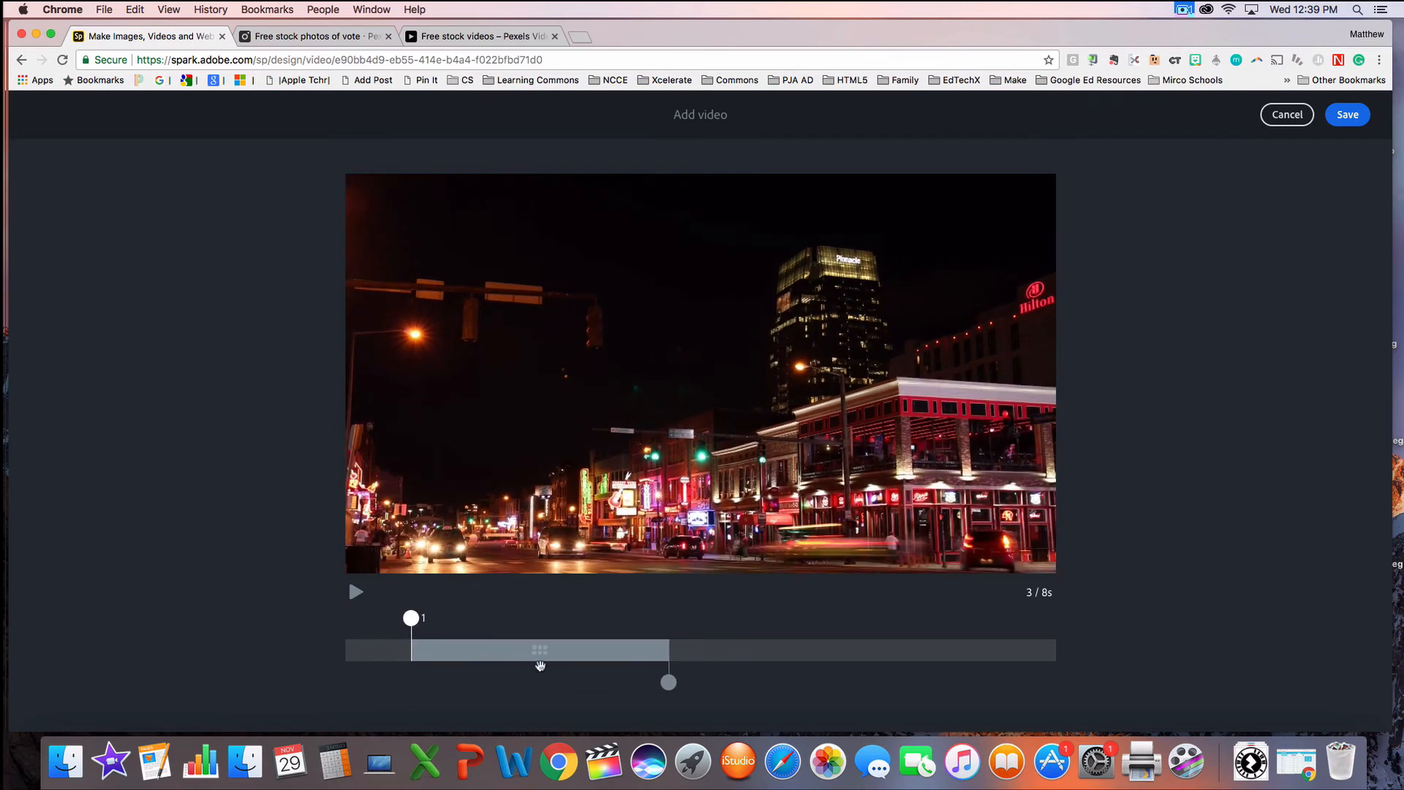
{"action": "left_click_drag", "start_coordinate": [668, 680], "coordinate": [717, 680]}
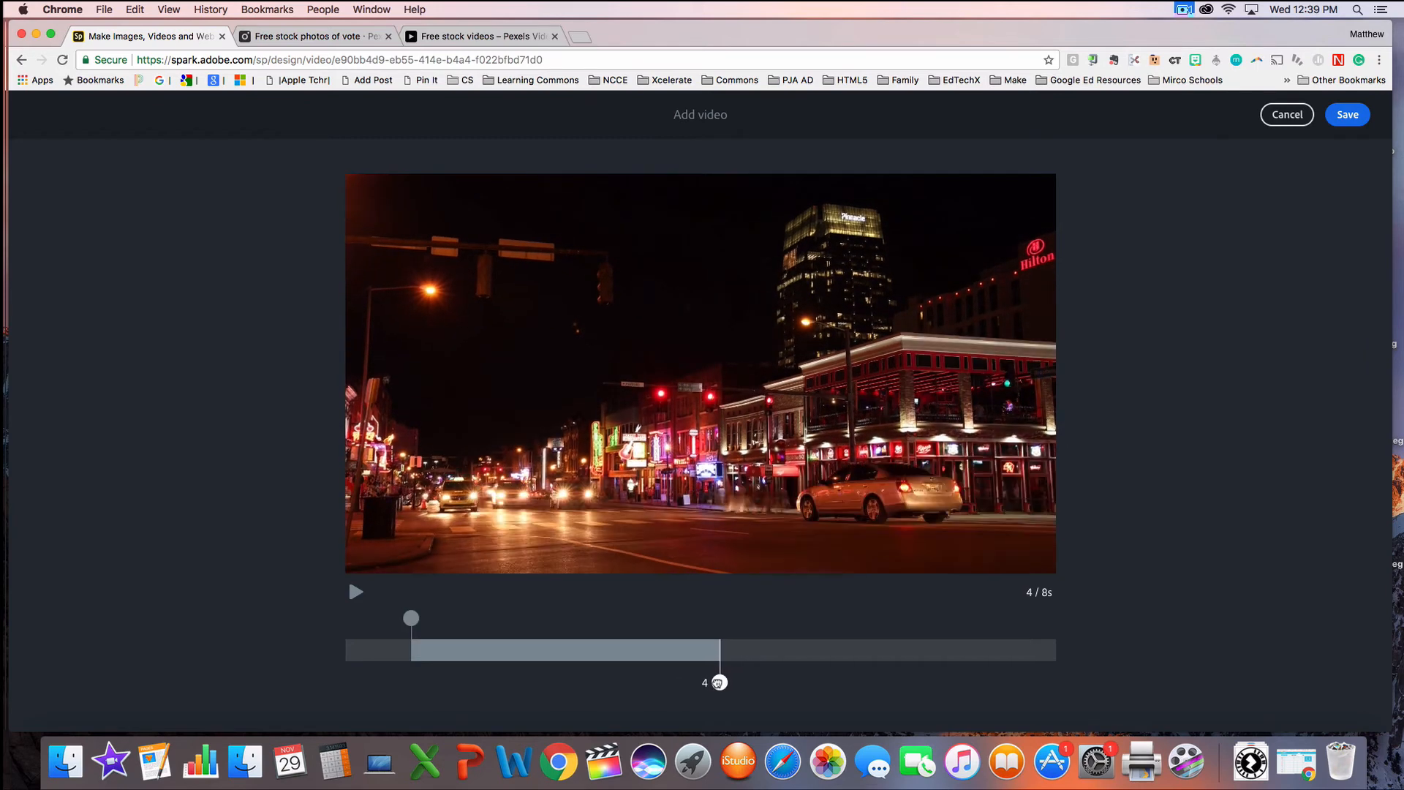
{"action": "mouse_move", "coordinate": [639, 651]}
{"action": "left_mouse_down"}
{"action": "mouse_move", "coordinate": [560, 652]}
{"action": "mouse_move", "coordinate": [643, 655]}
{"action": "left_mouse_up"}
{"action": "left_click", "coordinate": [356, 594]}
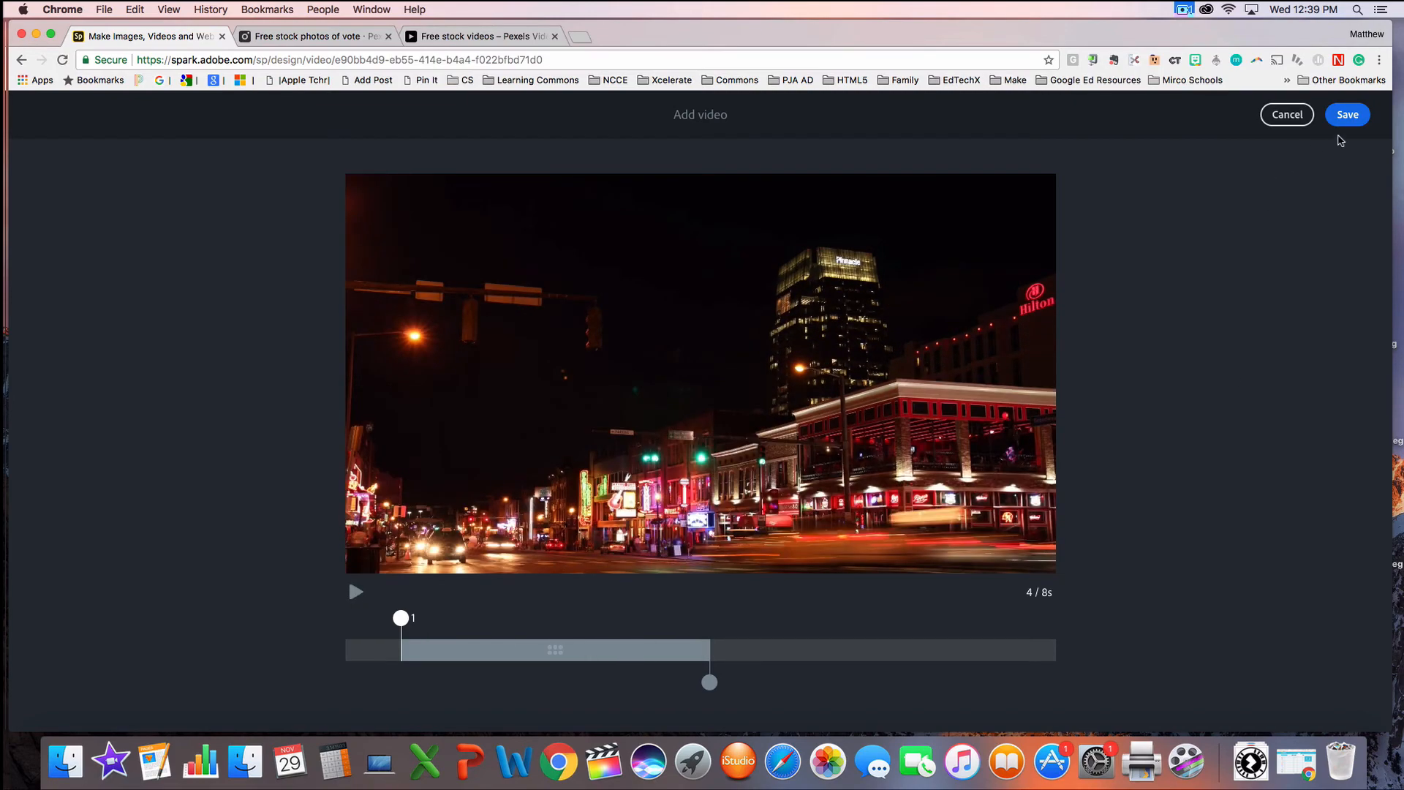
{"action": "left_click", "coordinate": [1347, 117]}
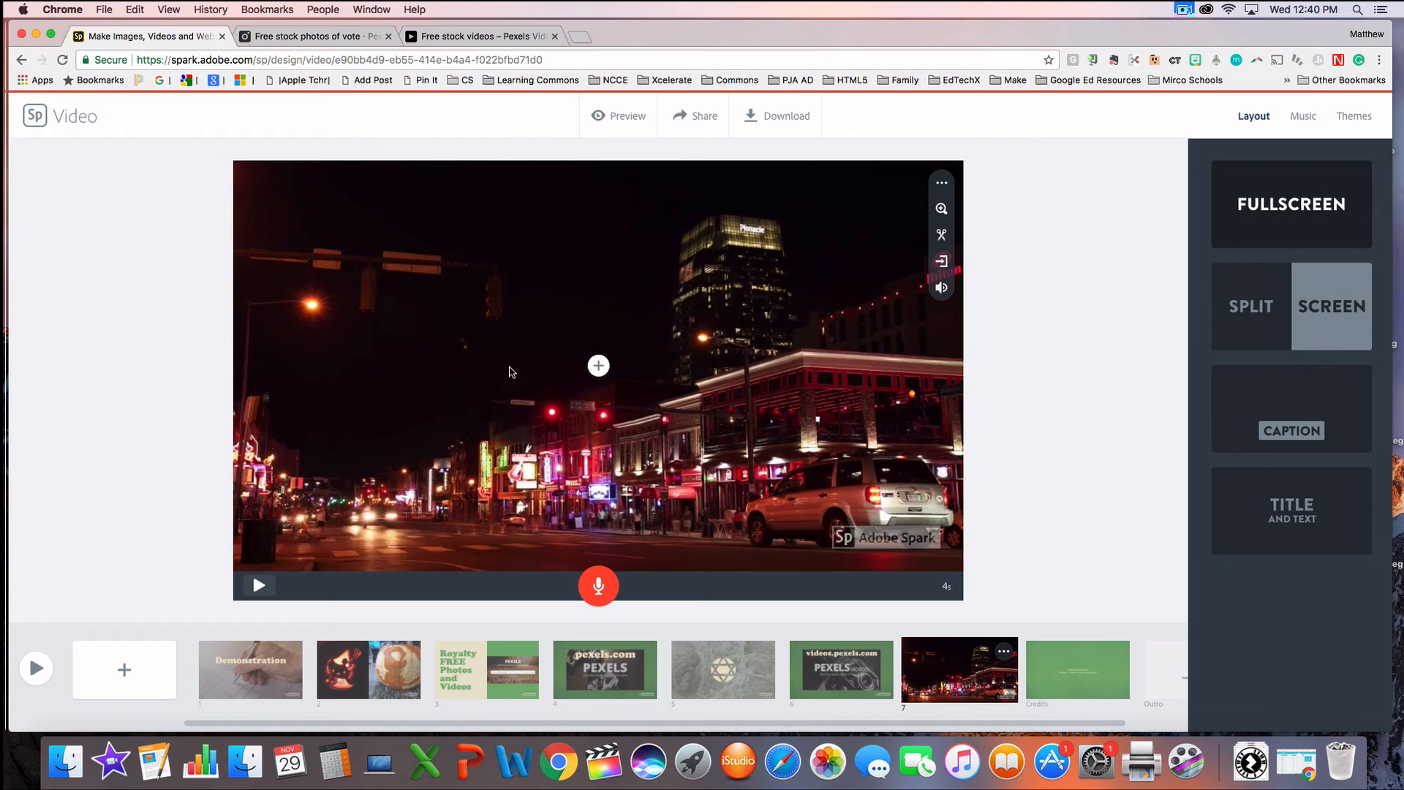
Step: Search the icons for "vote" and place the hand-and-ballot-box icon over the street video on slide 7
{"action": "left_click", "coordinate": [598, 366]}
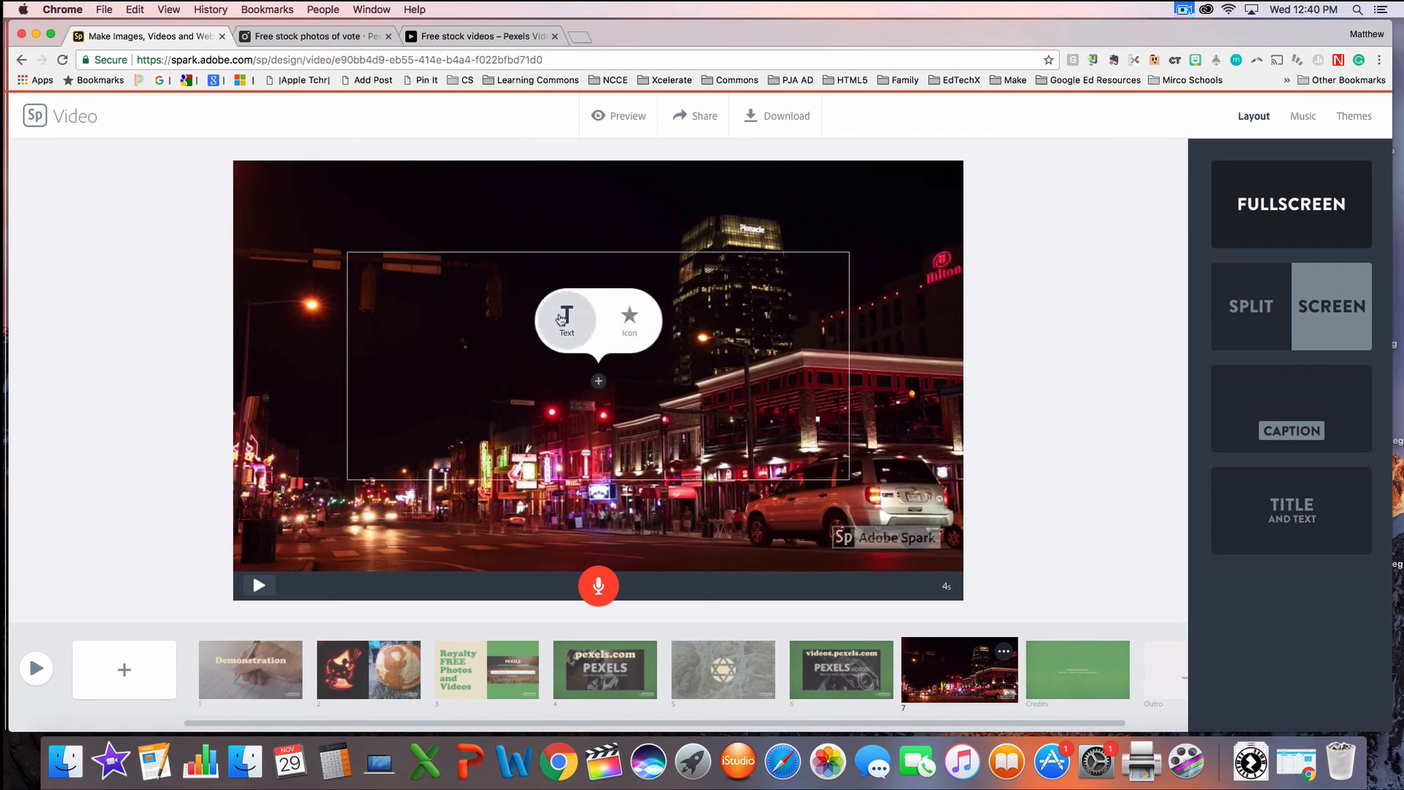
{"action": "left_click", "coordinate": [630, 320]}
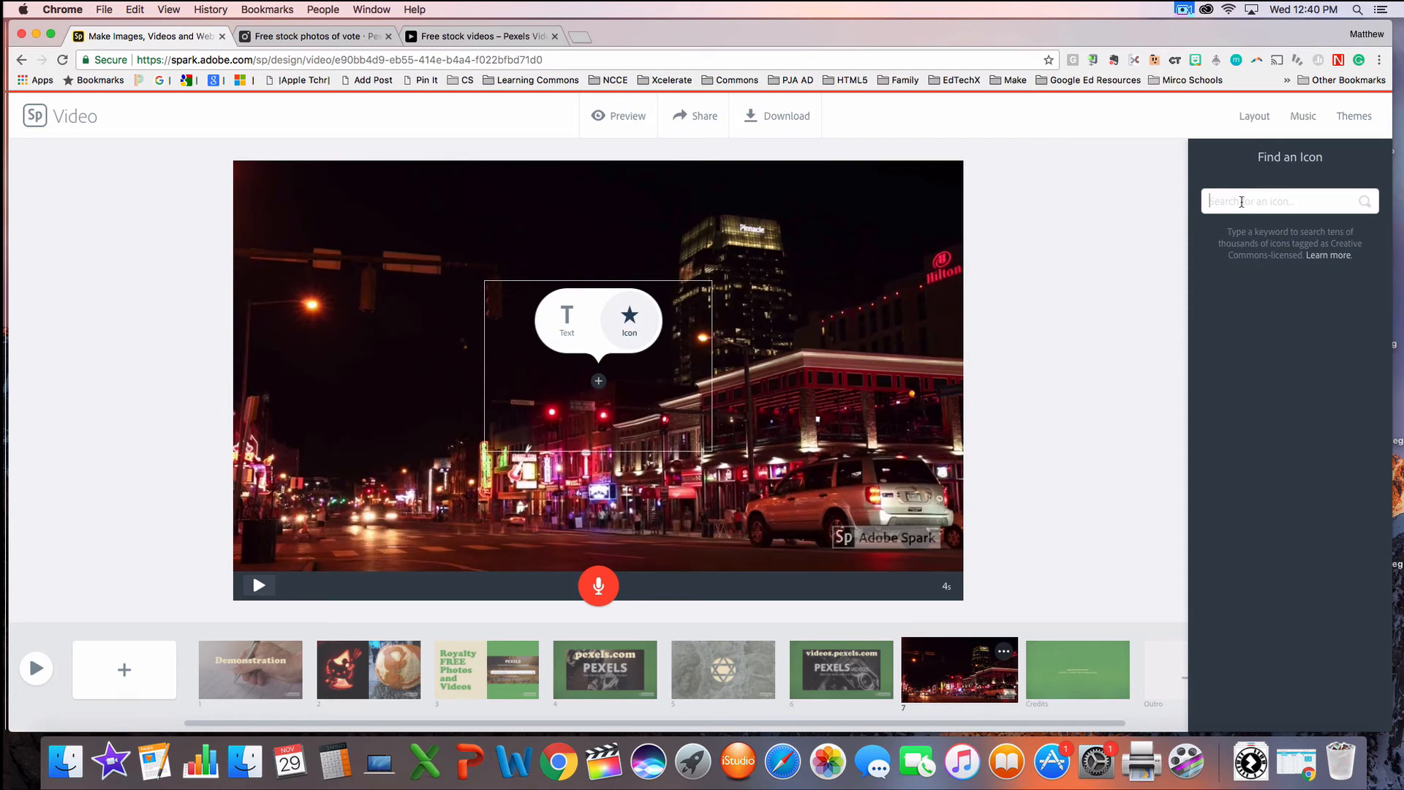
{"action": "type", "text": "vote"}
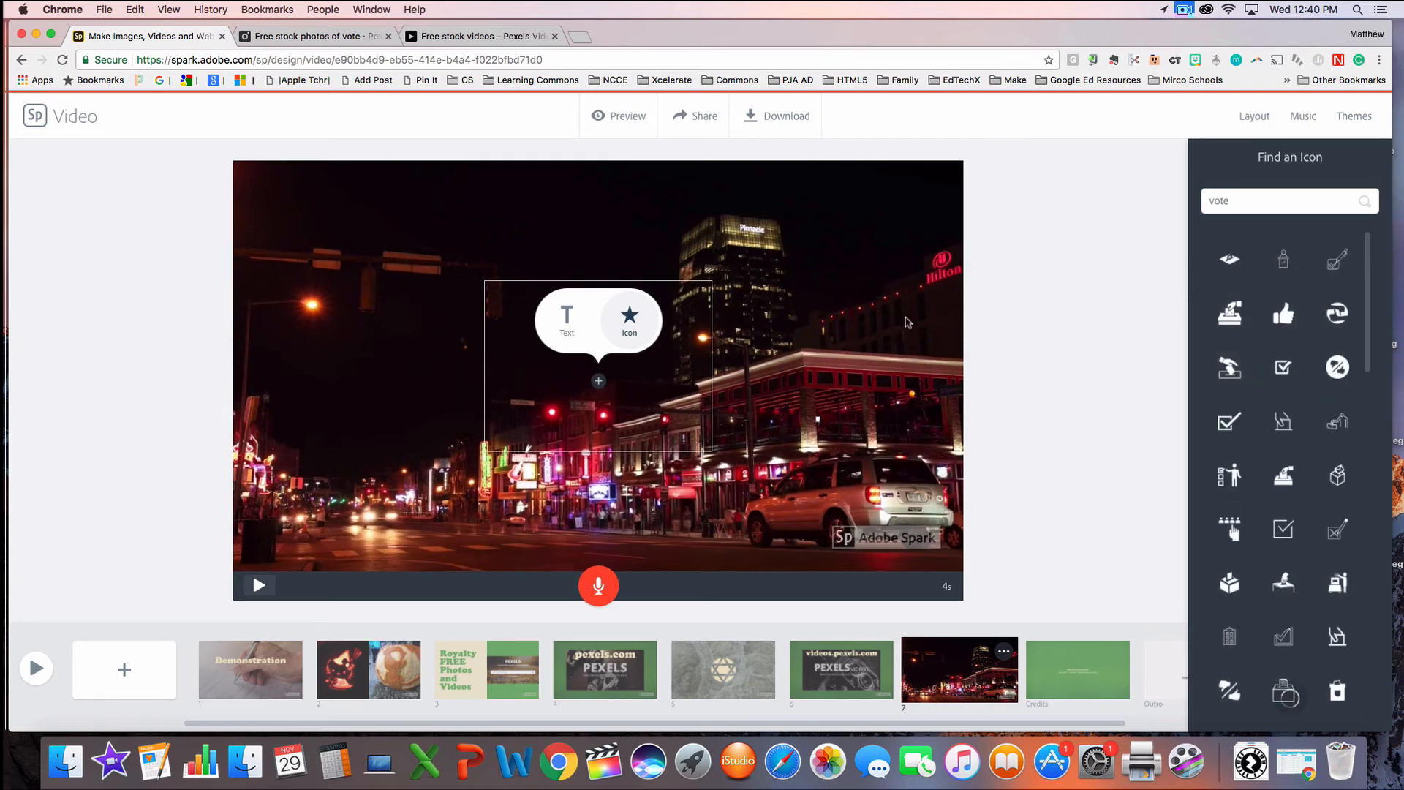
{"action": "left_click", "coordinate": [1229, 313]}
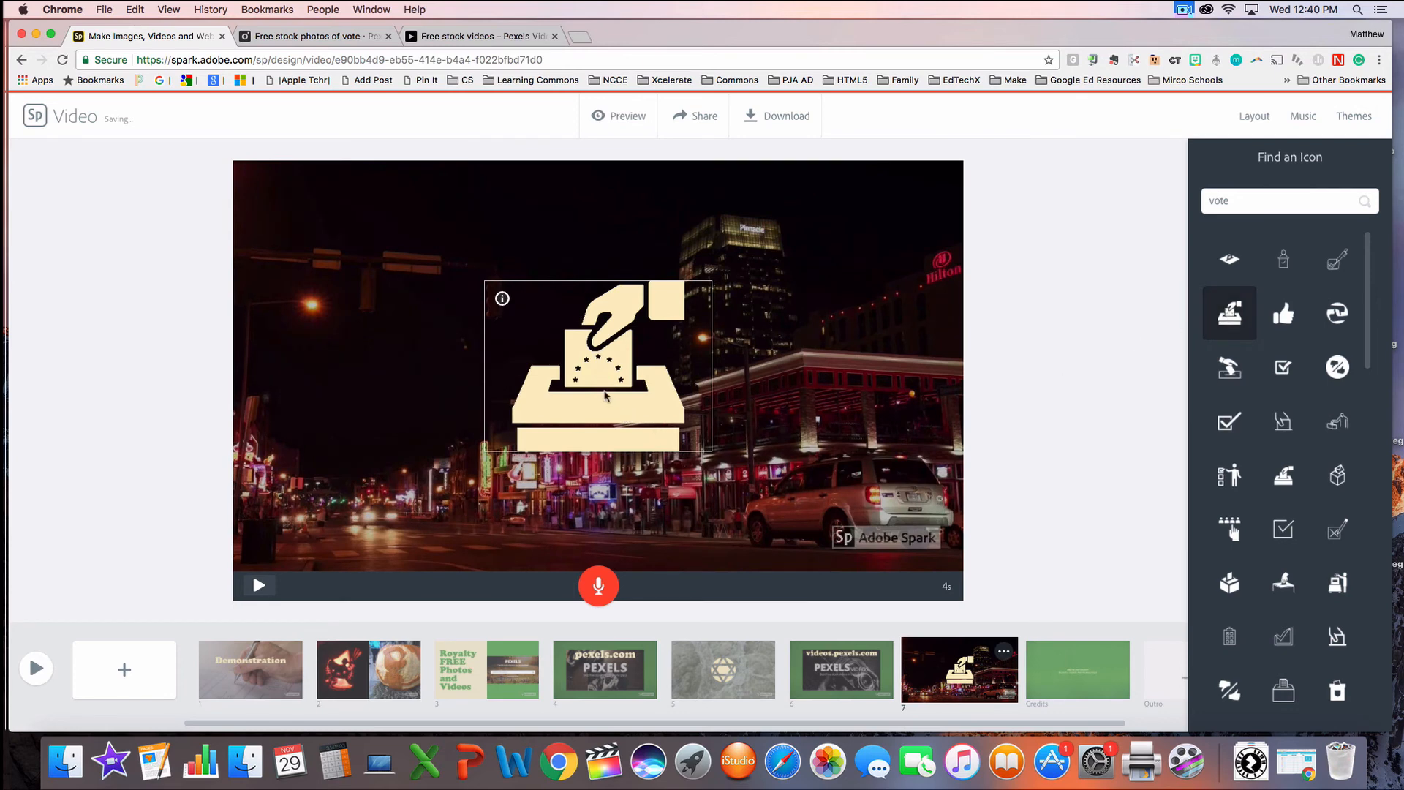
{"action": "left_click", "coordinate": [402, 293]}
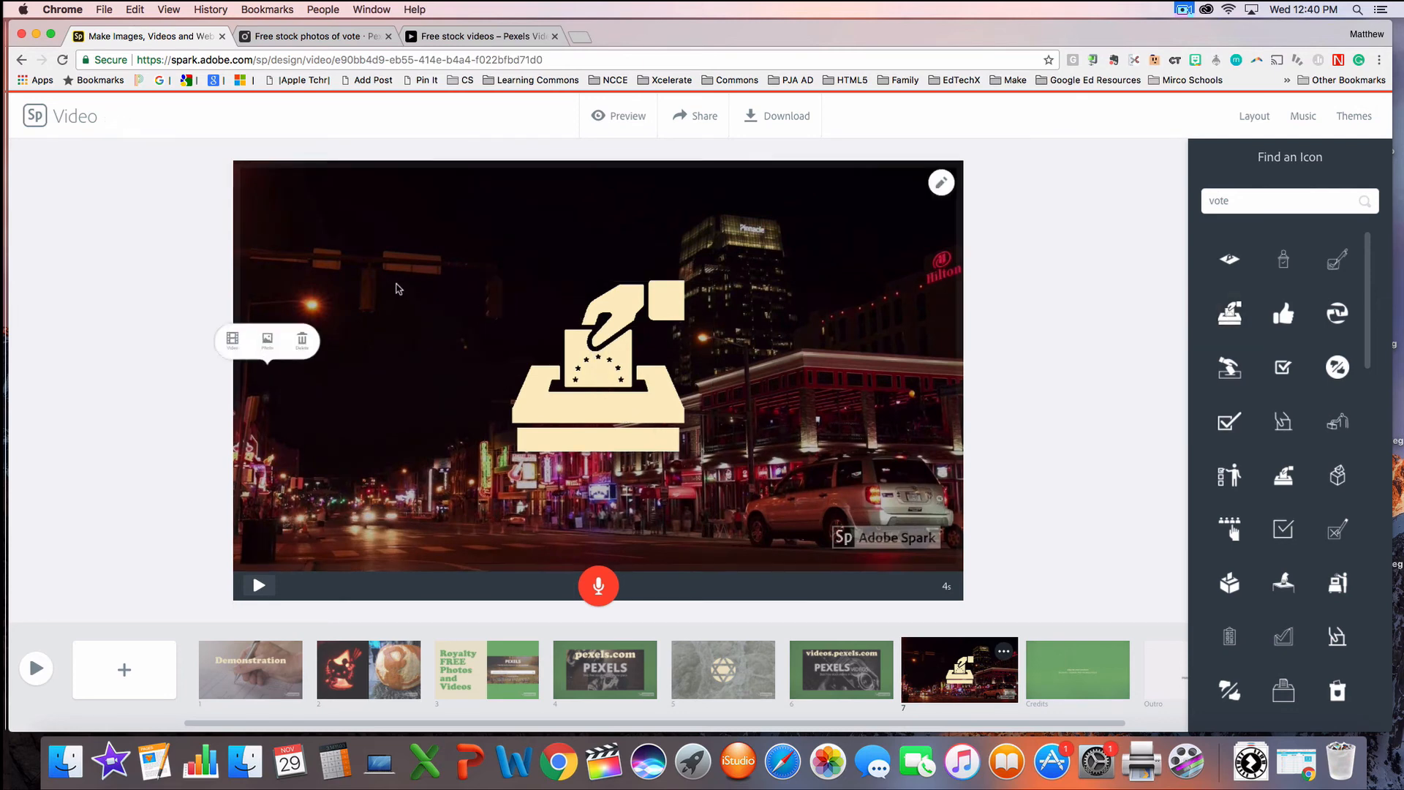
{"action": "left_click", "coordinate": [627, 353]}
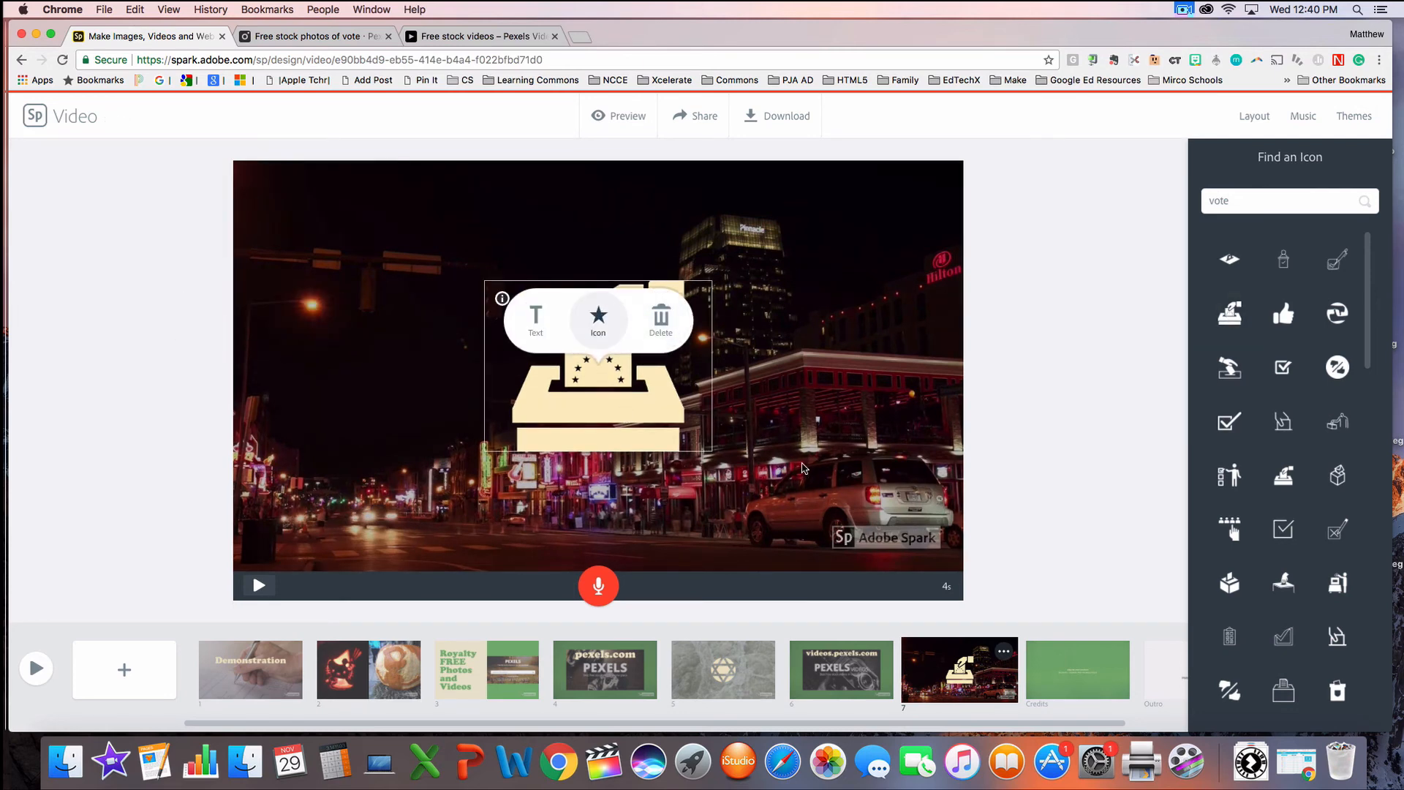
Step: Show the editing options for the street video on slide 7 and close them without changing the clip
{"action": "left_click", "coordinate": [385, 382]}
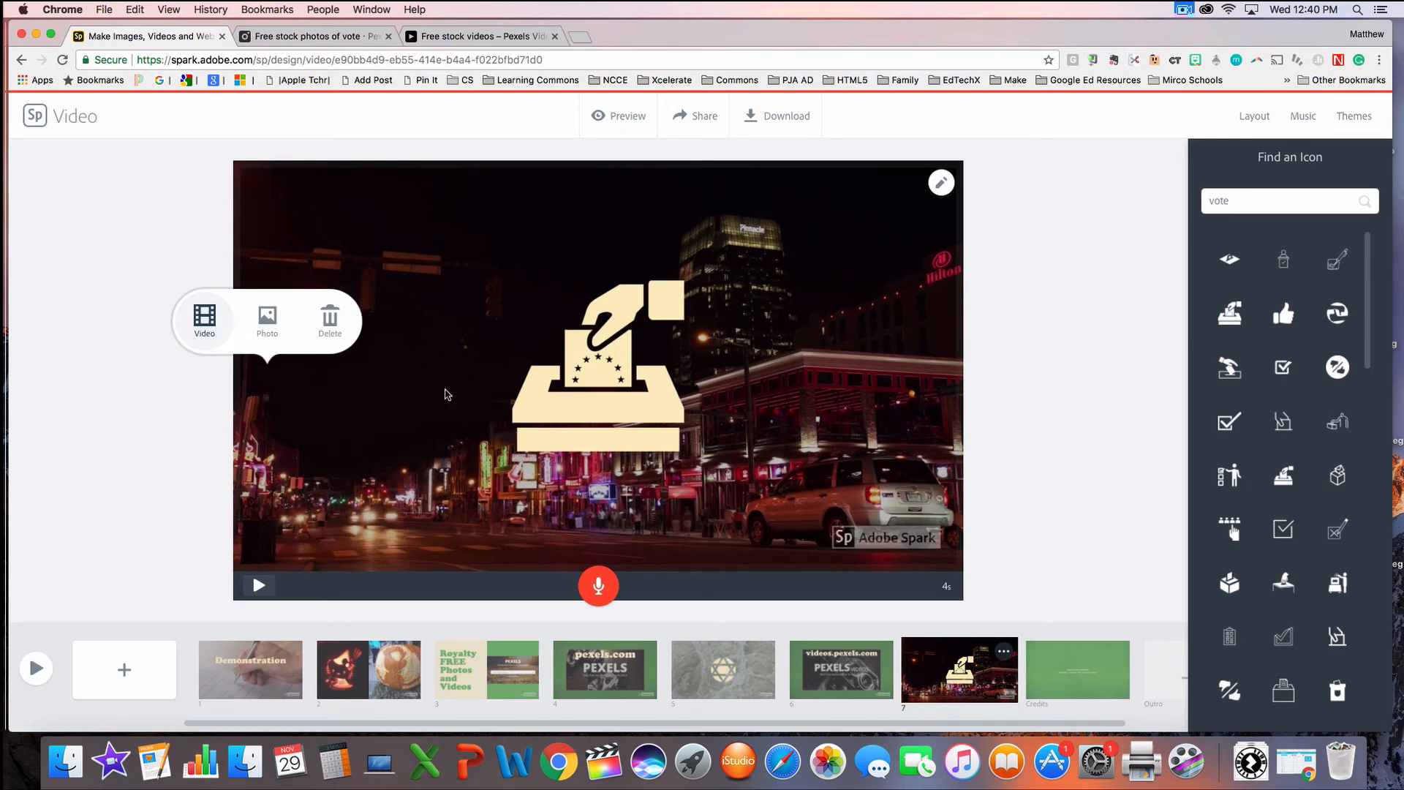
{"action": "left_click", "coordinate": [941, 183]}
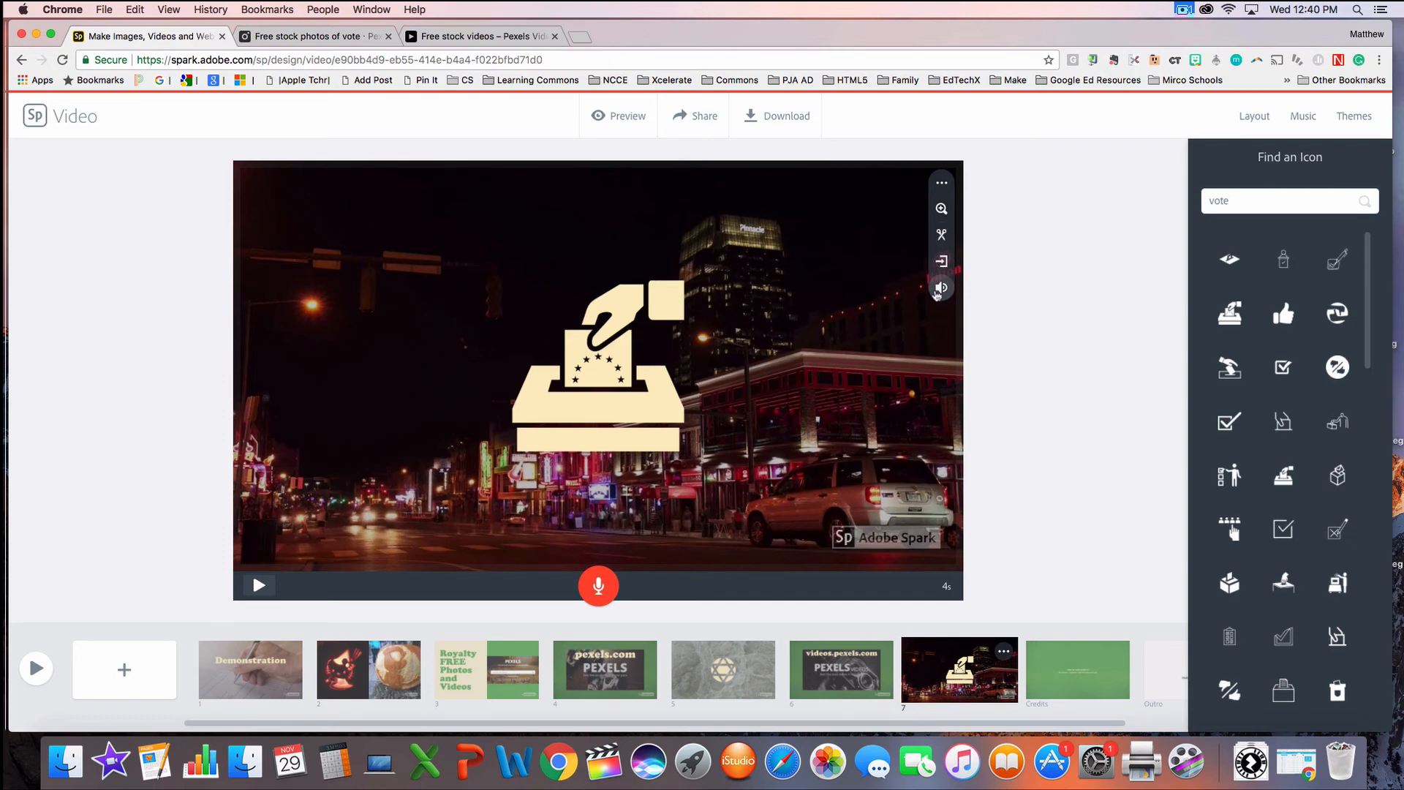
{"action": "left_click", "coordinate": [171, 279]}
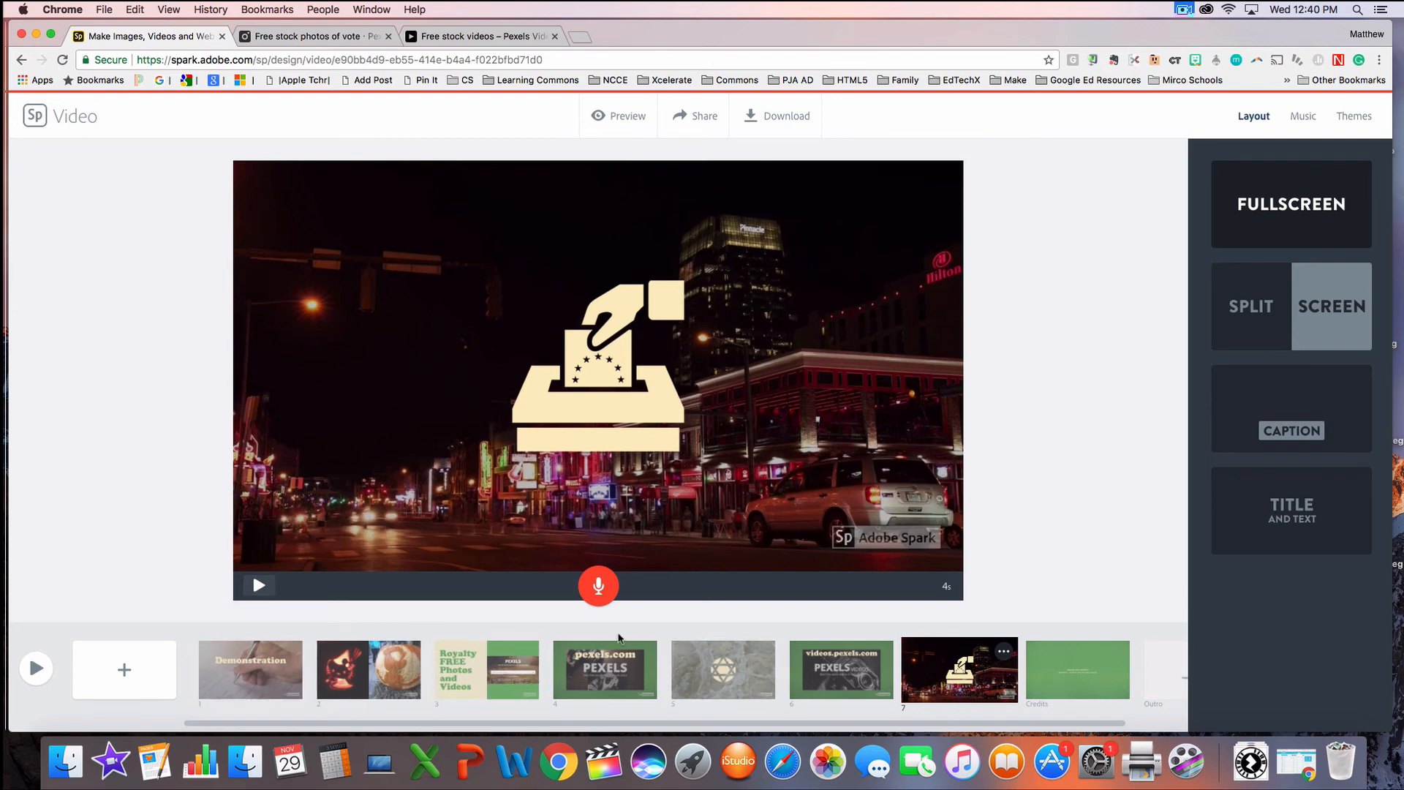
Step: Record a voice narration on slide 7 and play the slide back
{"action": "left_click", "coordinate": [599, 590]}
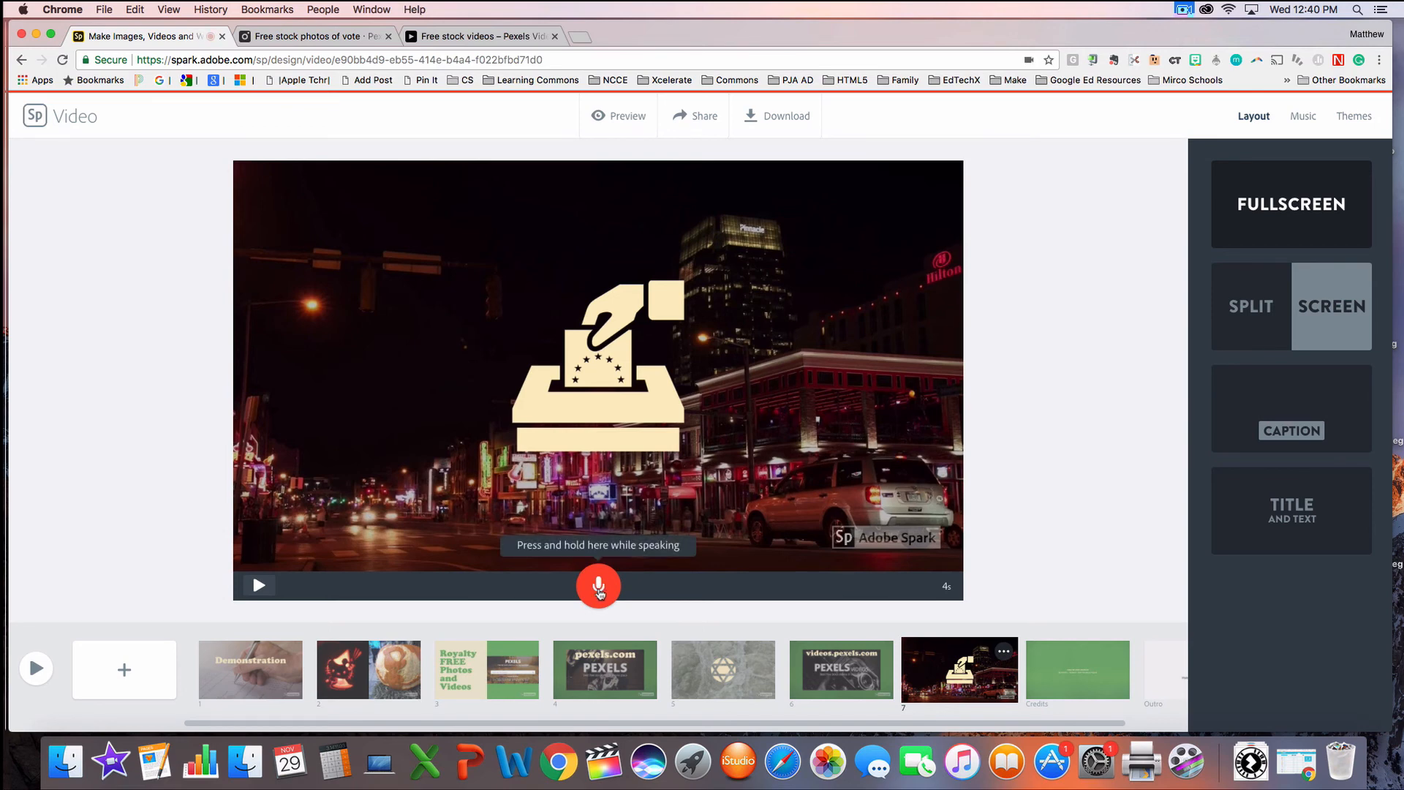
{"action": "left_click_drag", "start_coordinate": [599, 590], "coordinate": [599, 592]}
{"action": "left_click", "coordinate": [259, 585]}
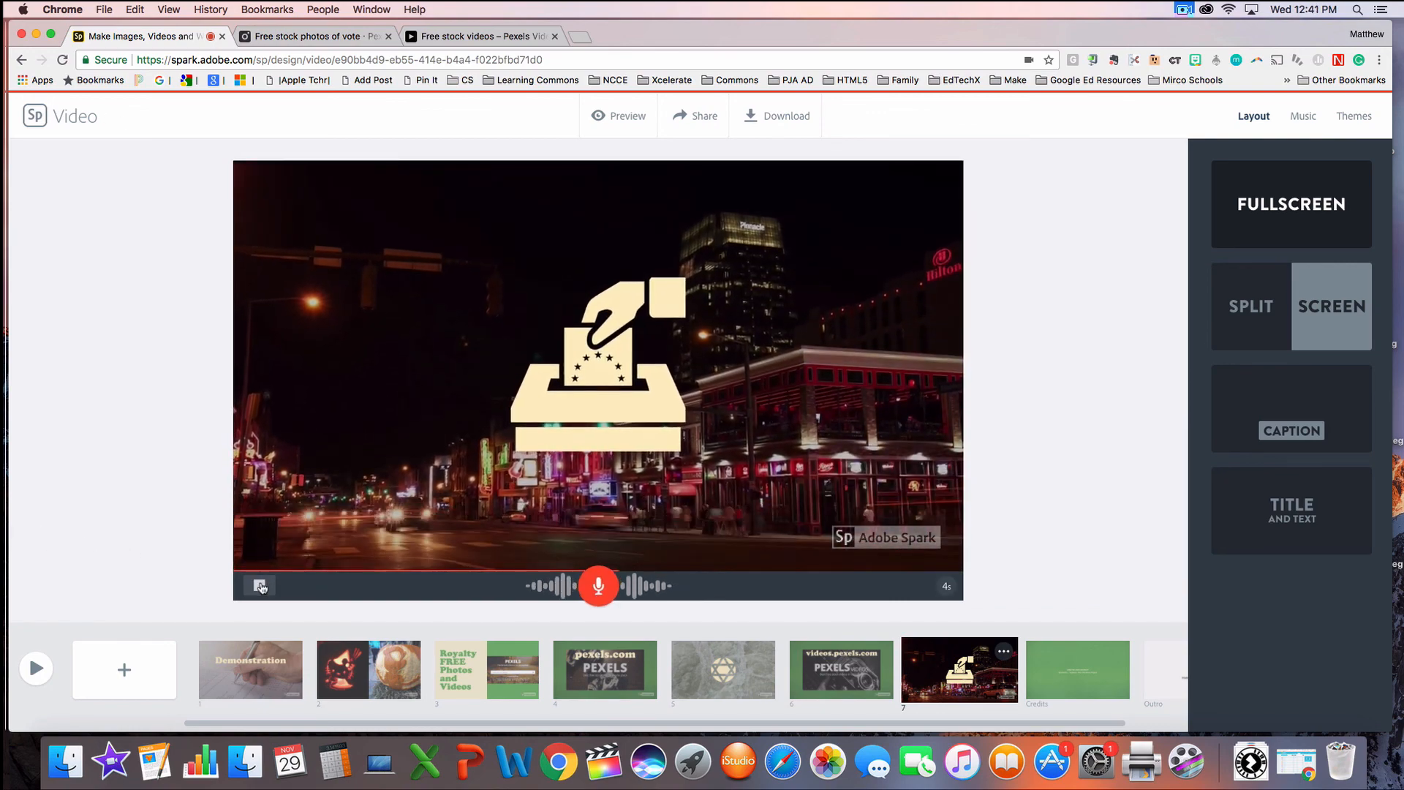
{"action": "left_click", "coordinate": [260, 586]}
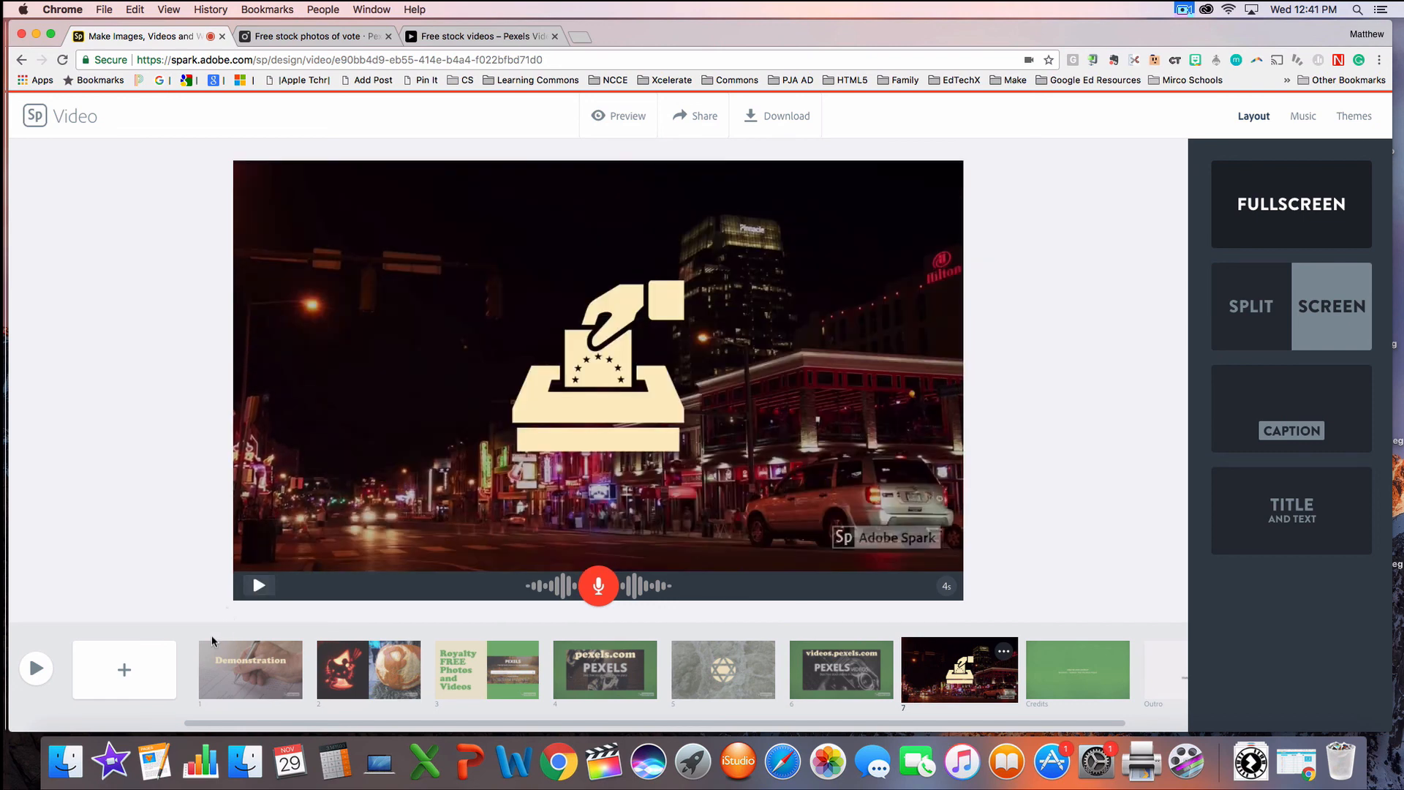
Step: Preview the whole video, close the preview, and look over the available music tracks and themes
{"action": "left_click", "coordinate": [38, 662]}
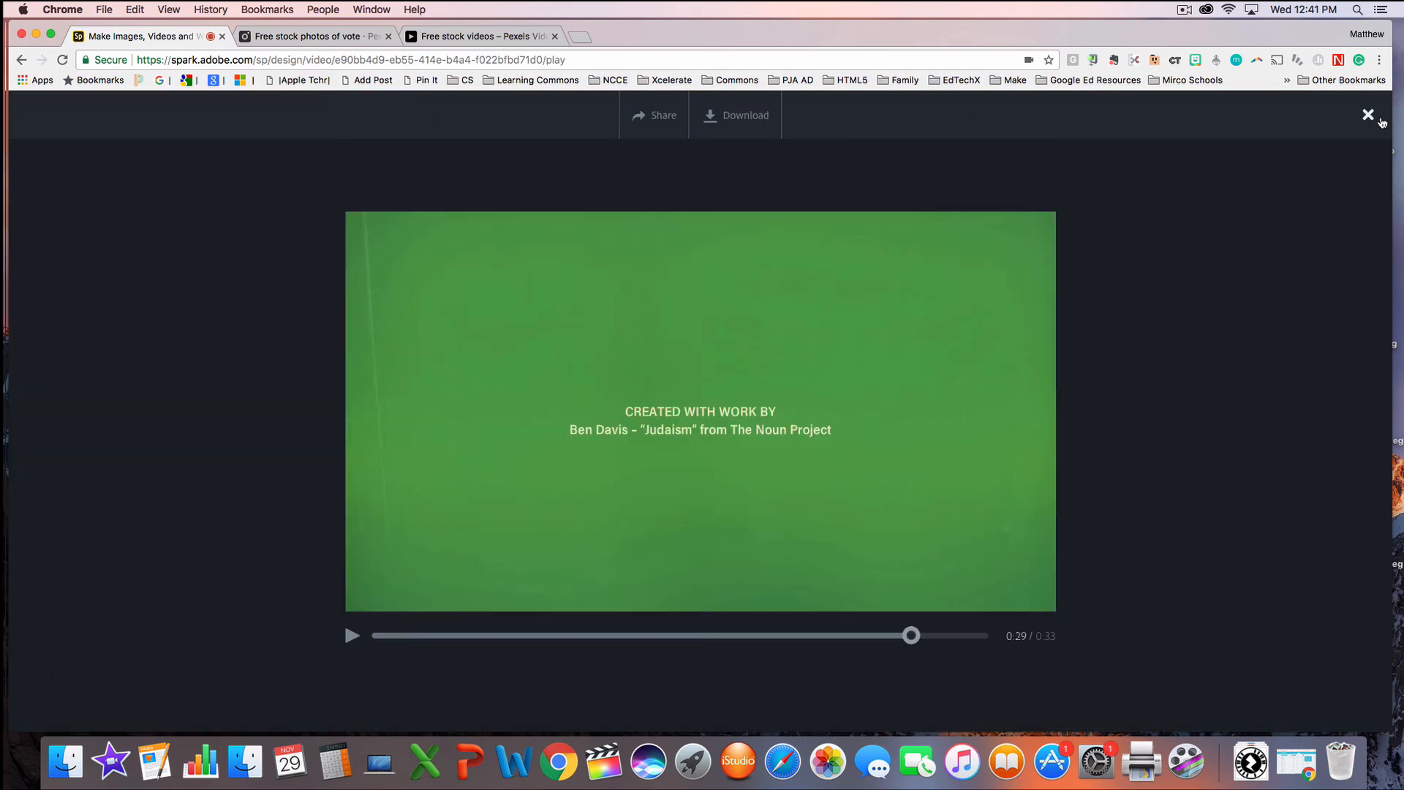
{"action": "left_click", "coordinate": [1373, 118]}
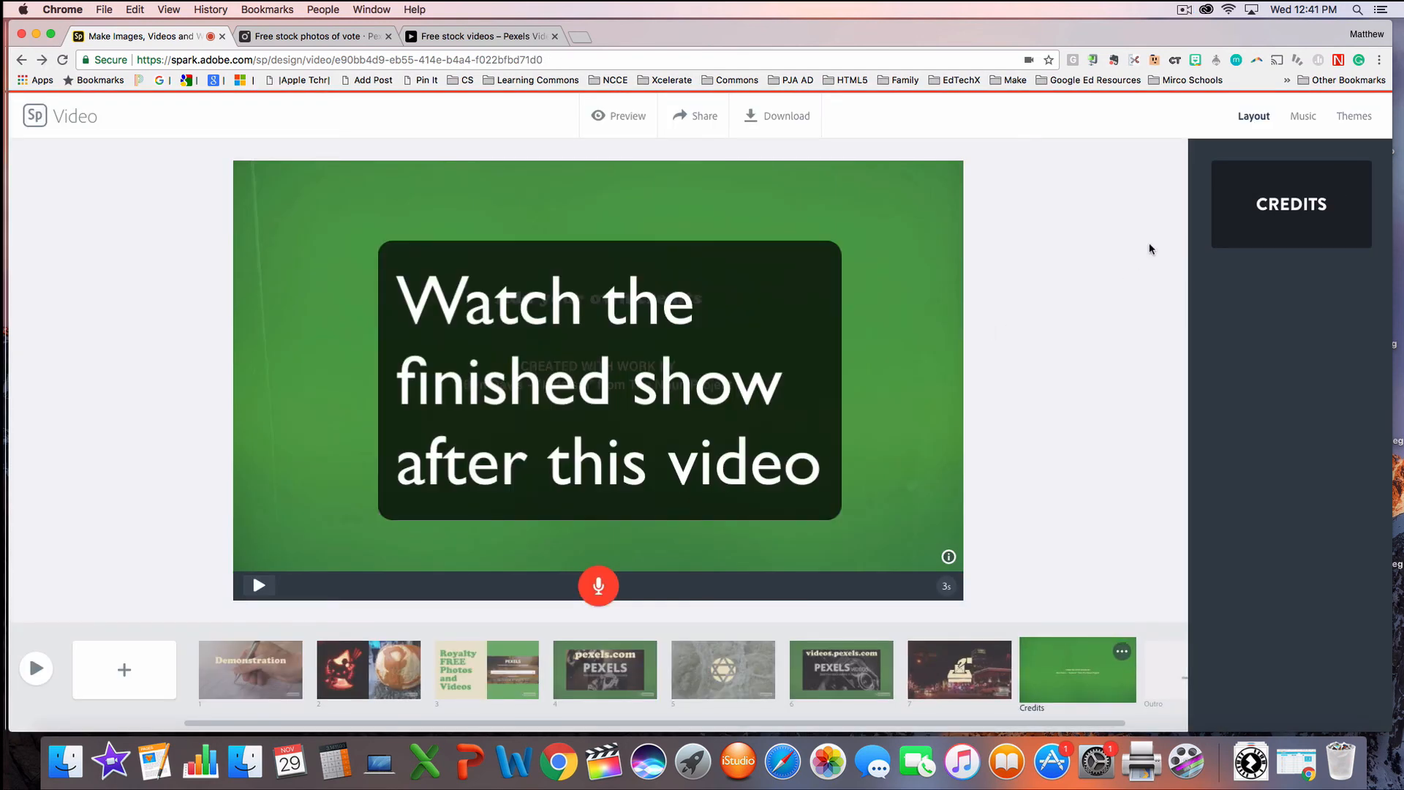
{"action": "left_click", "coordinate": [1306, 117]}
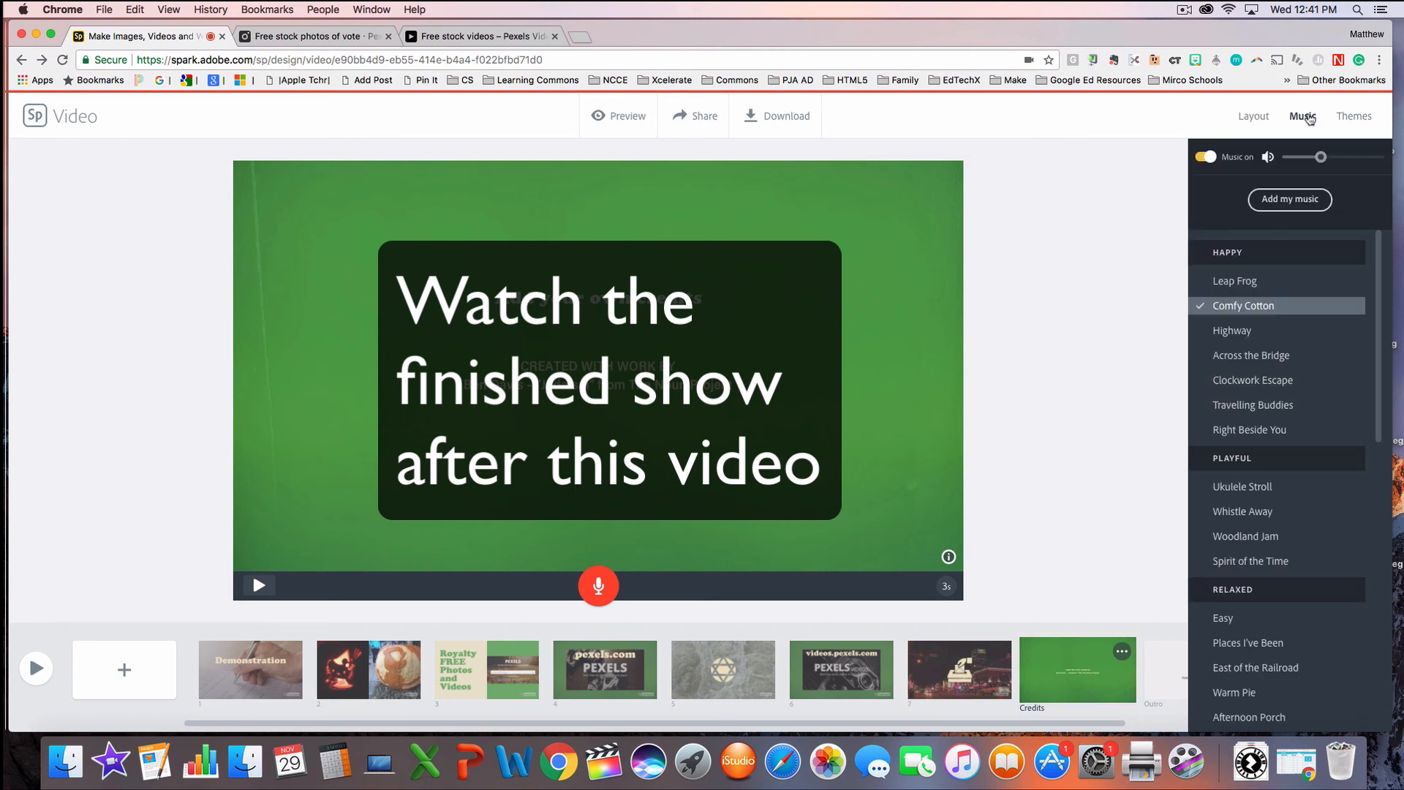
{"action": "left_click", "coordinate": [1354, 117]}
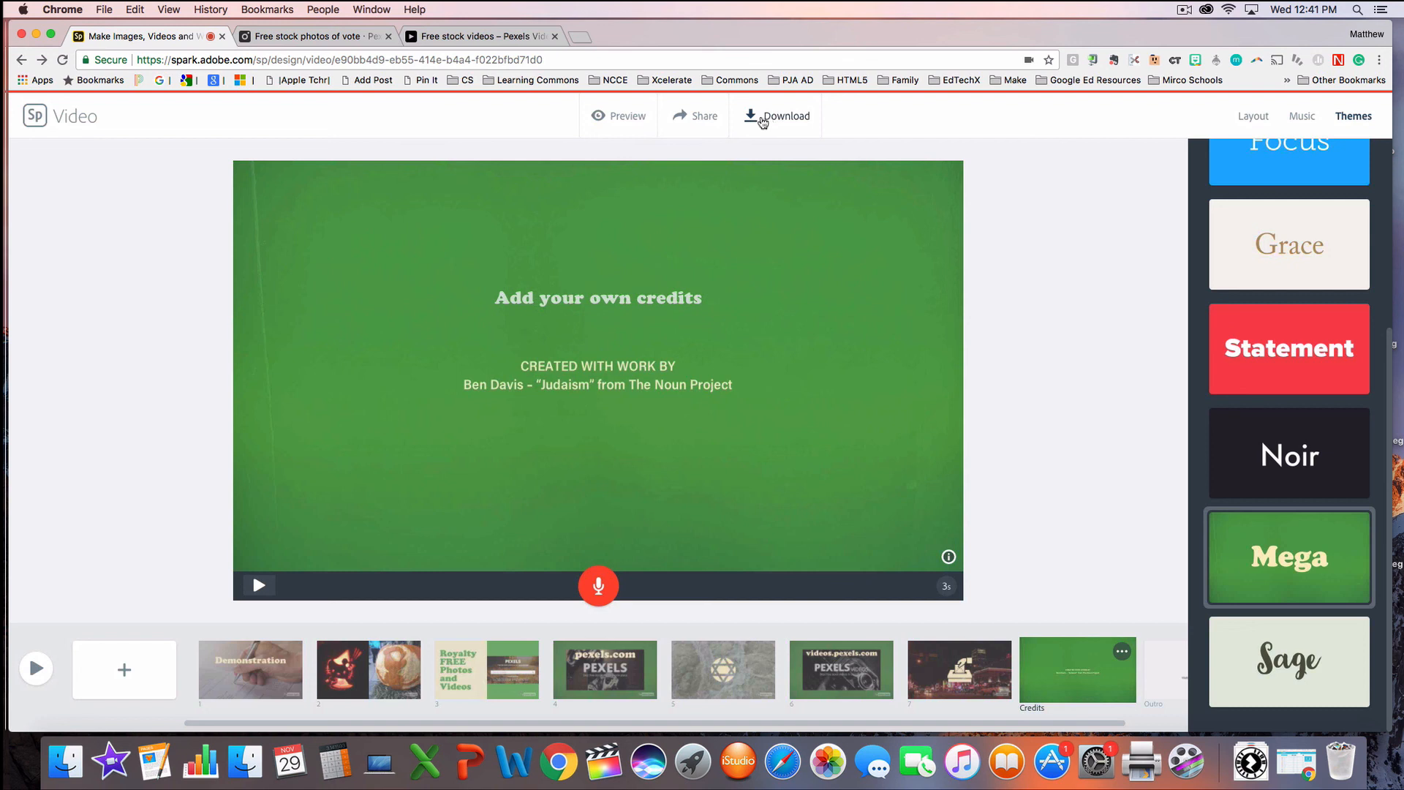
Step: Open the publish settings for sharing, turn off the Get noticed option, and close them without creating a link
{"action": "left_click", "coordinate": [702, 120]}
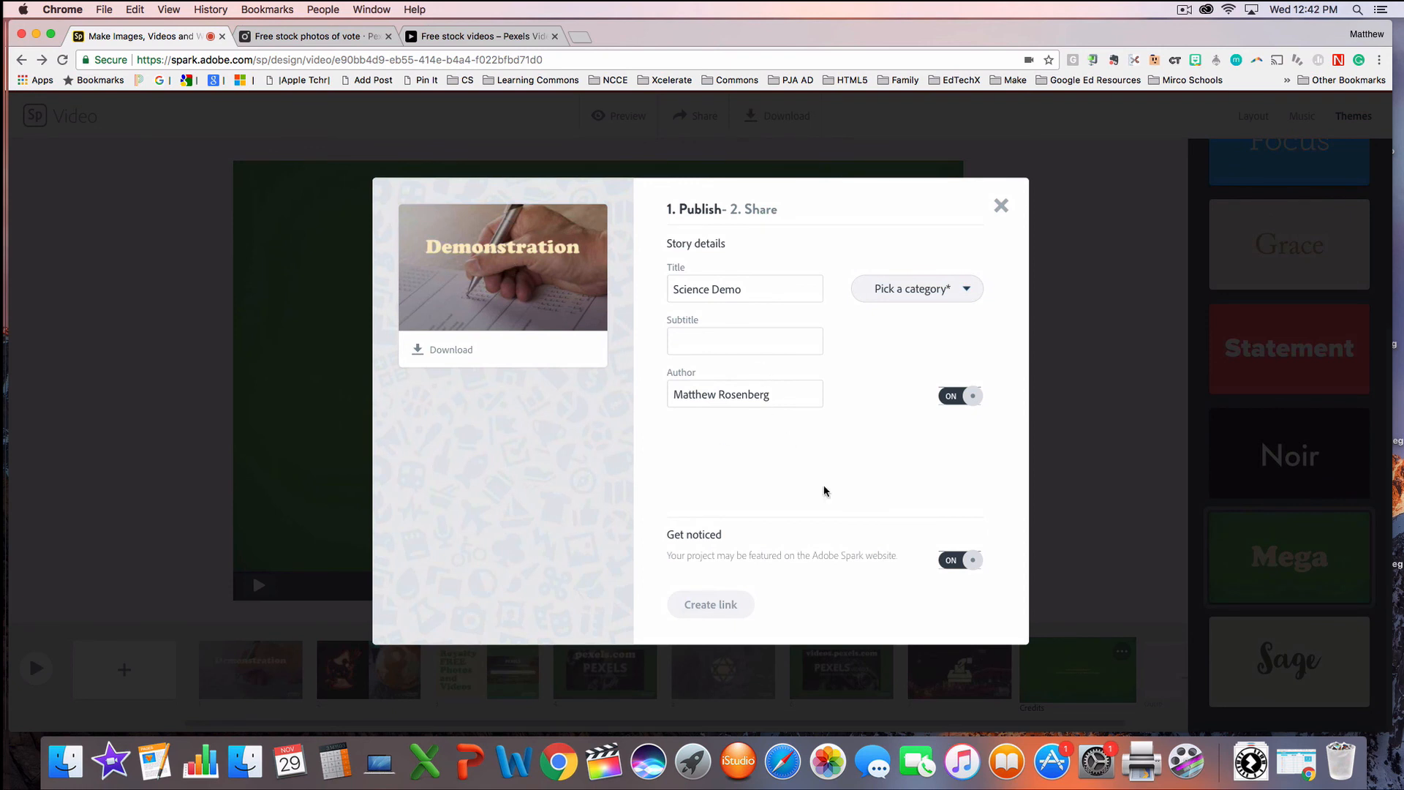
{"action": "left_click", "coordinate": [953, 562]}
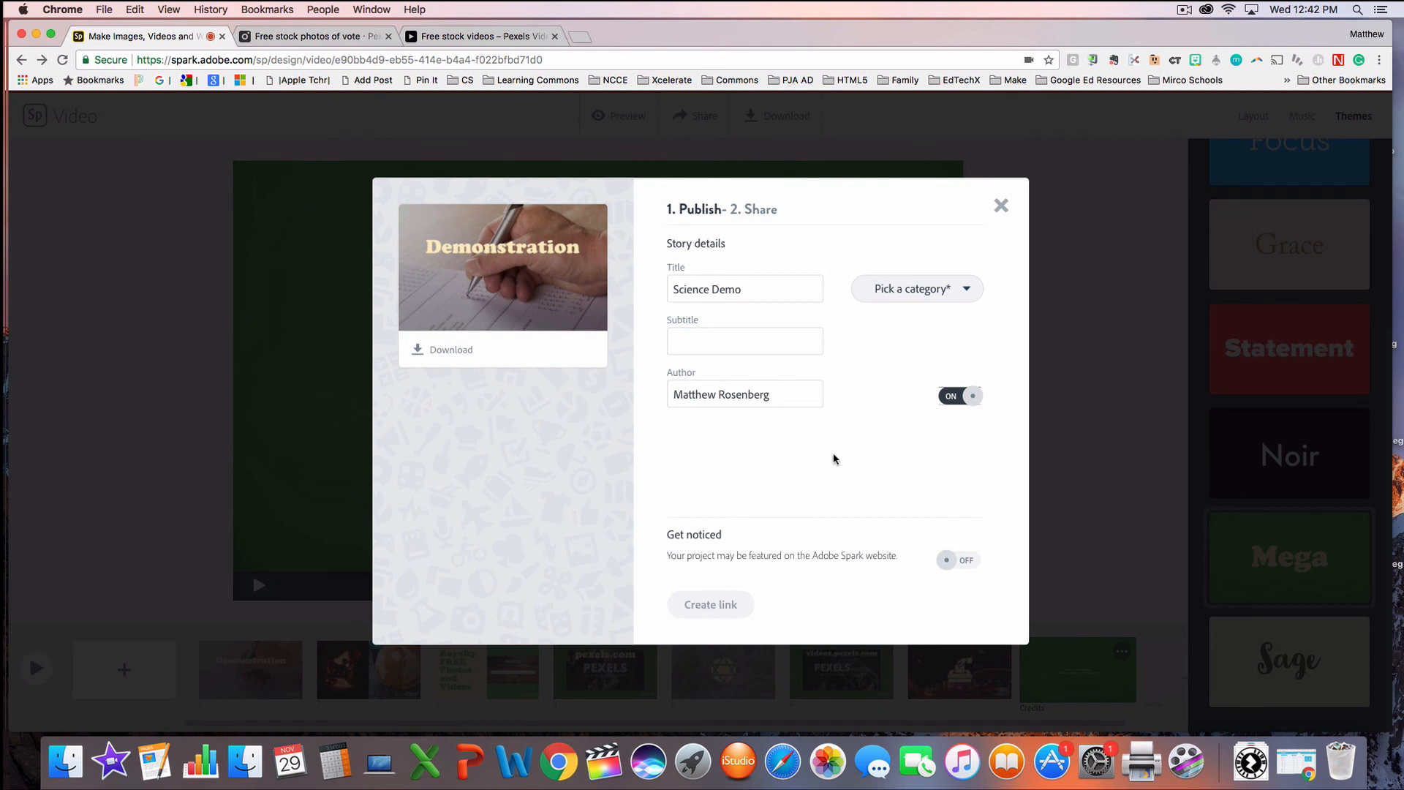
{"action": "left_click", "coordinate": [1001, 206]}
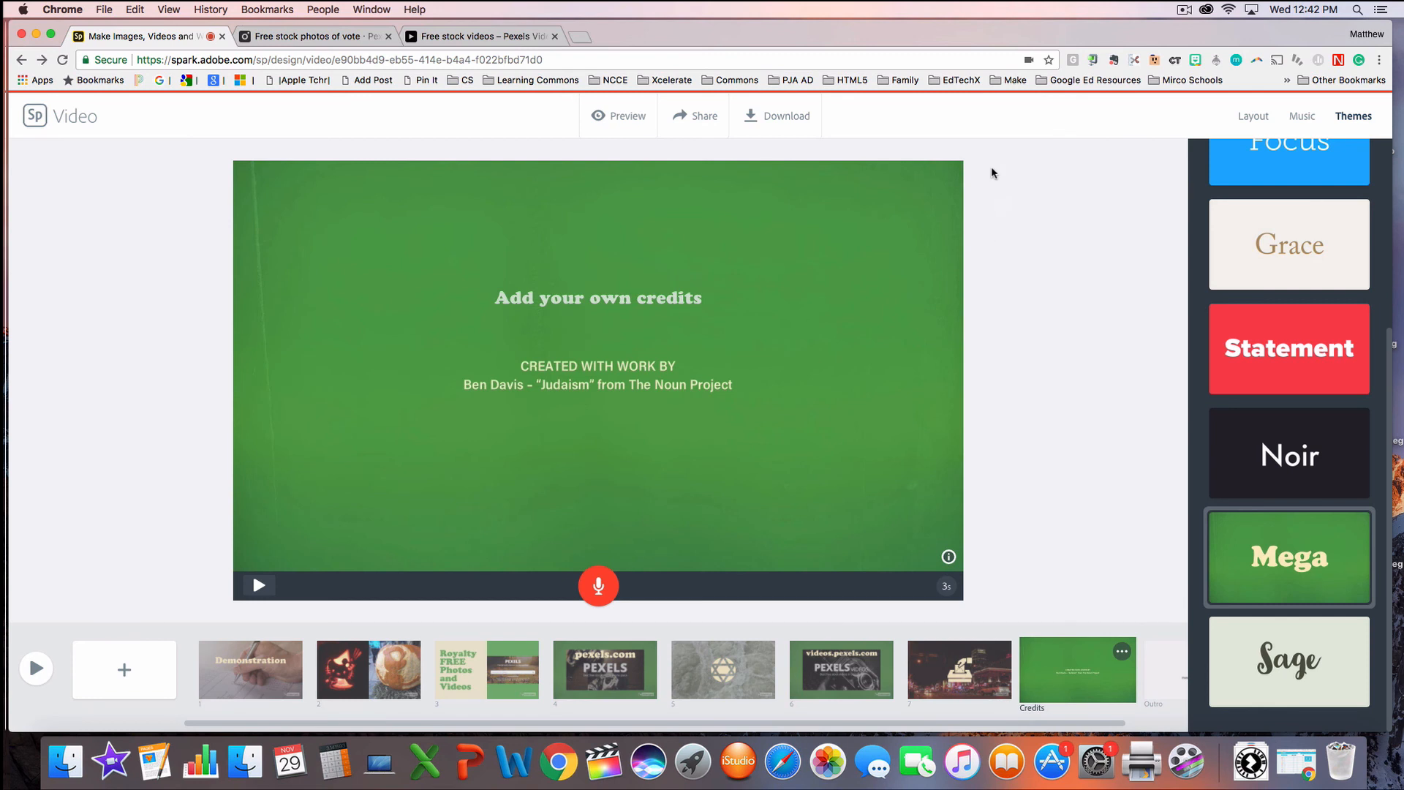
{"action": "left_click", "coordinate": [1185, 10]}
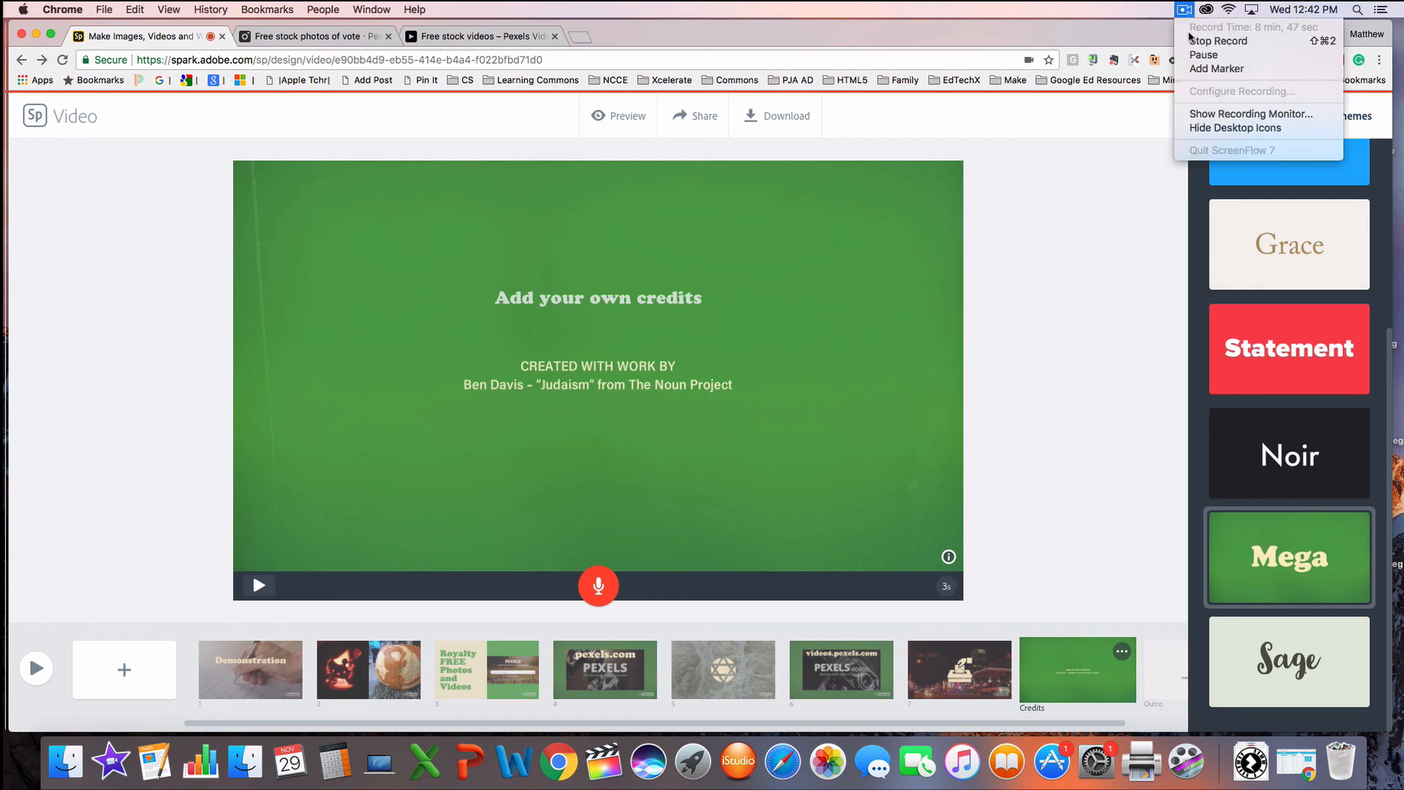